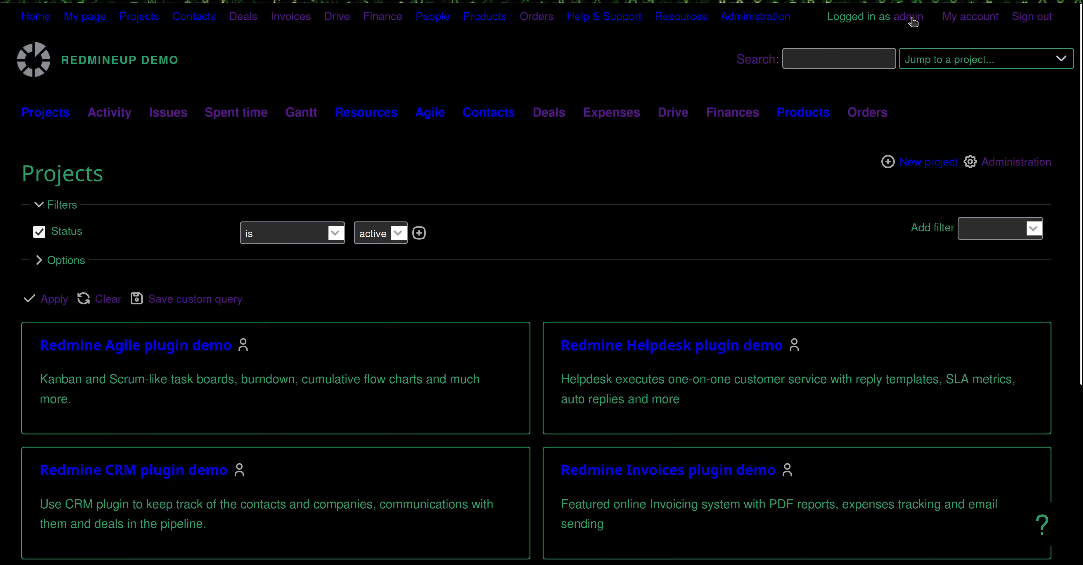
Open the Administration area from the demo site's top menu bar
drag(920, 19, 892, 19)
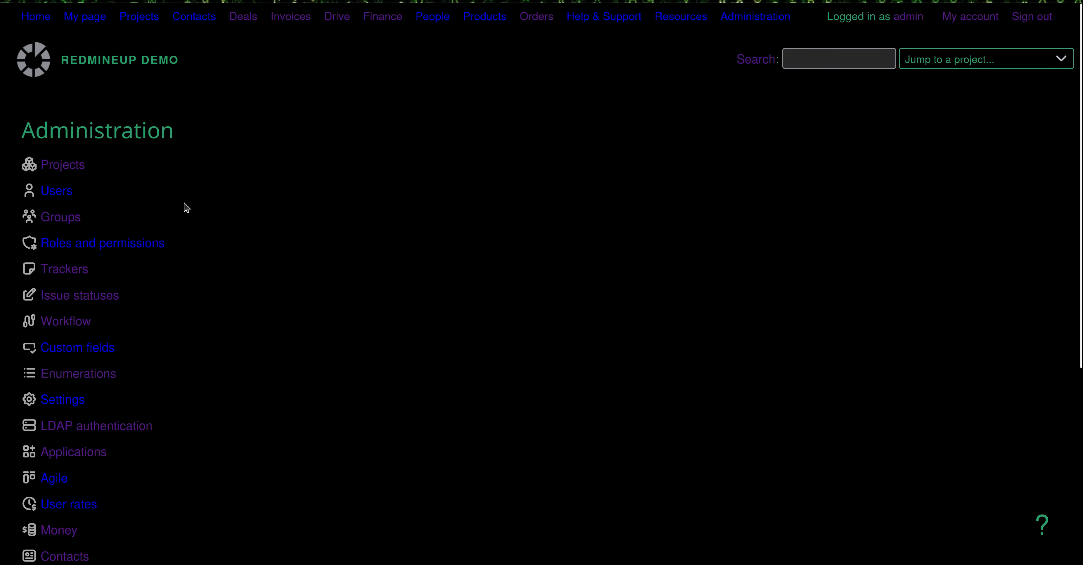
Start a new user with login neo_matrix and fill in first name, last name and e-mail
click(55, 193)
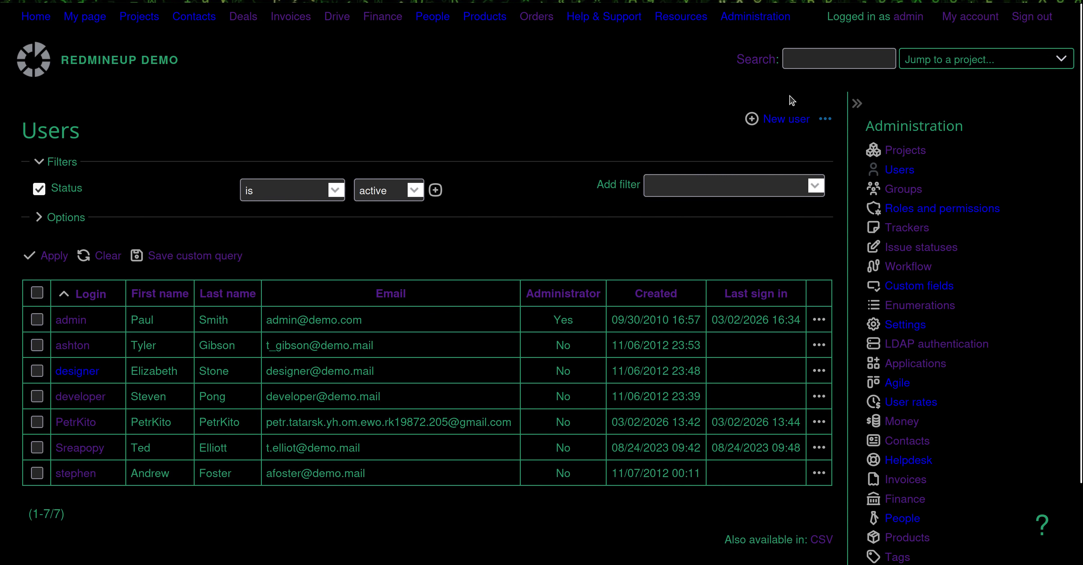
click(785, 122)
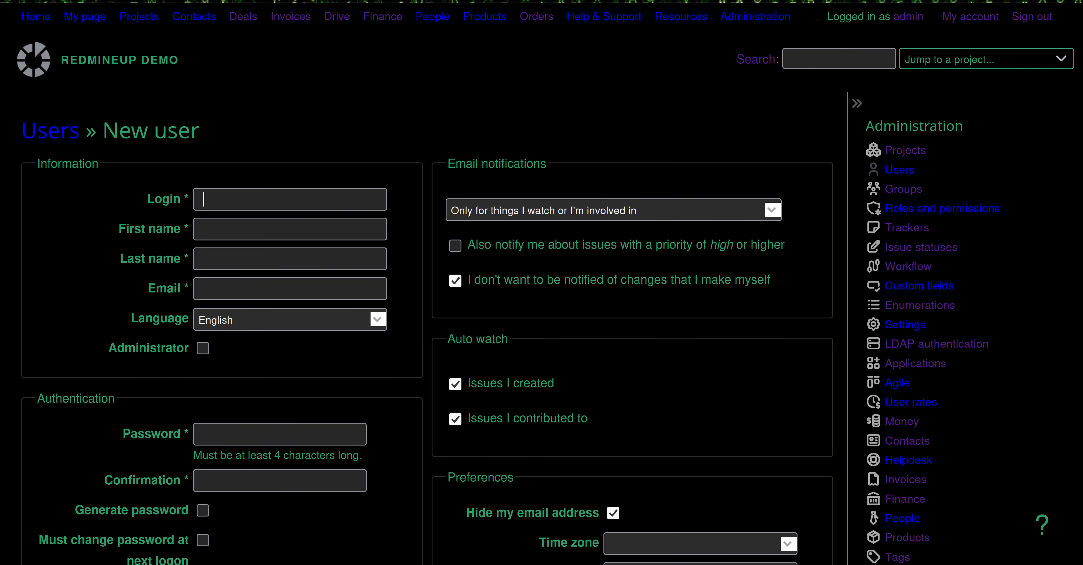
text(neo_ma)
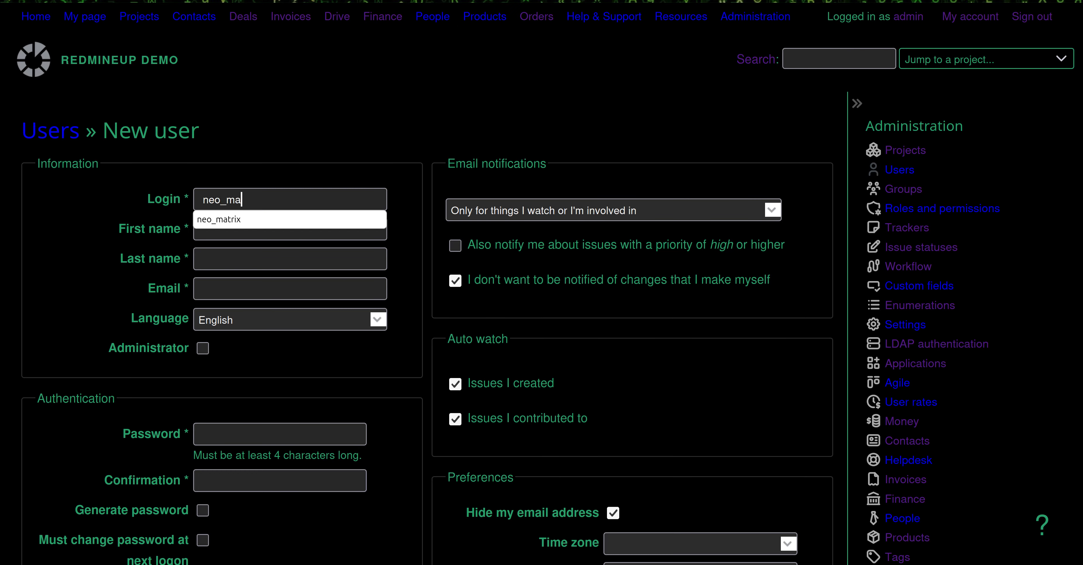
text(trix)
key(Tab)
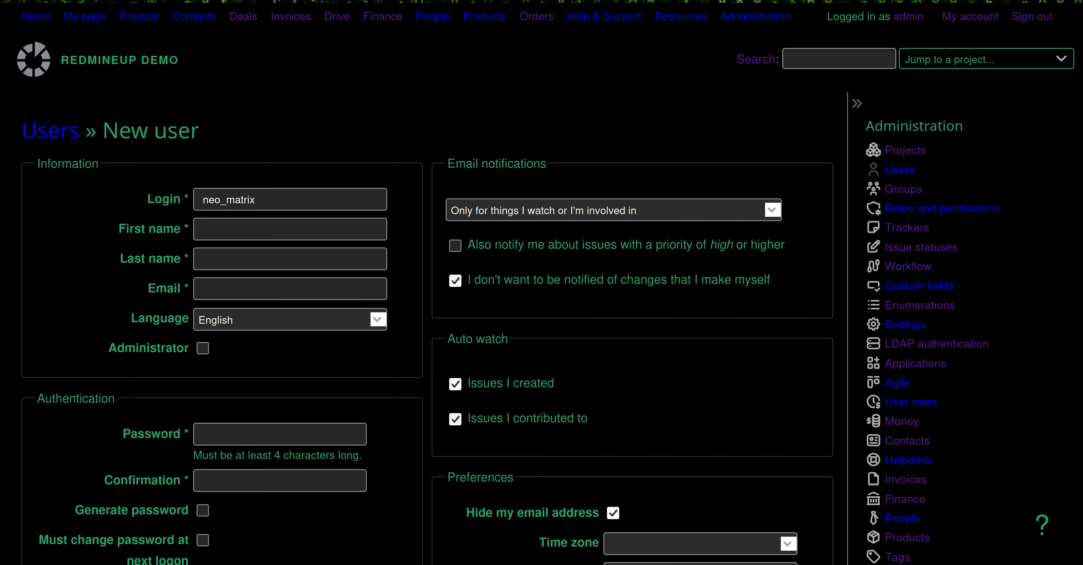
text(Thomas)
key(Tab)
text(Ande)
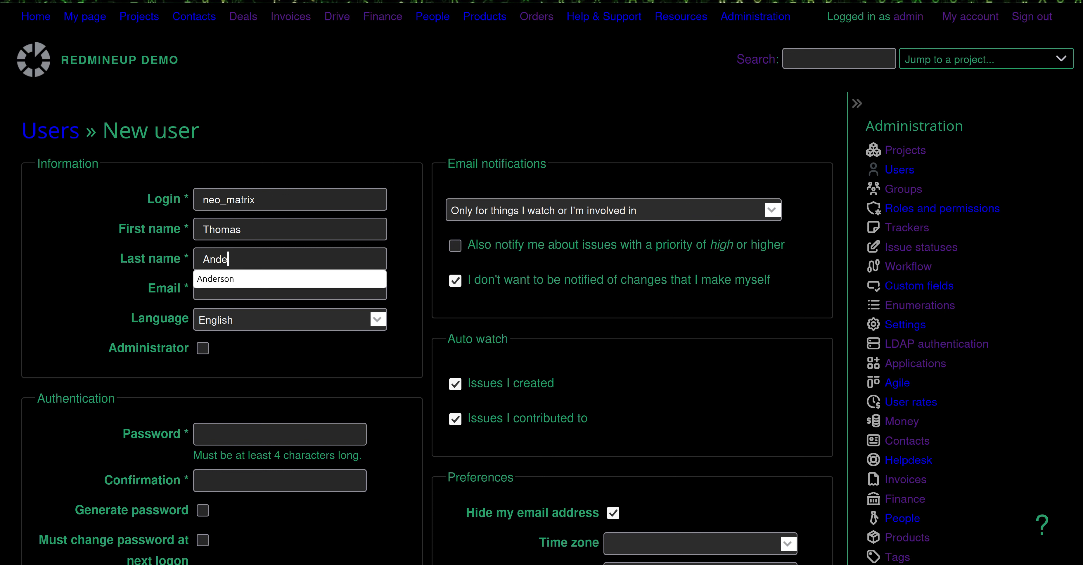
text(erso)
key(BackSpace)
key(BackSpace)
key(BackSpace)
key(BackSpace)
key(BackSpace)
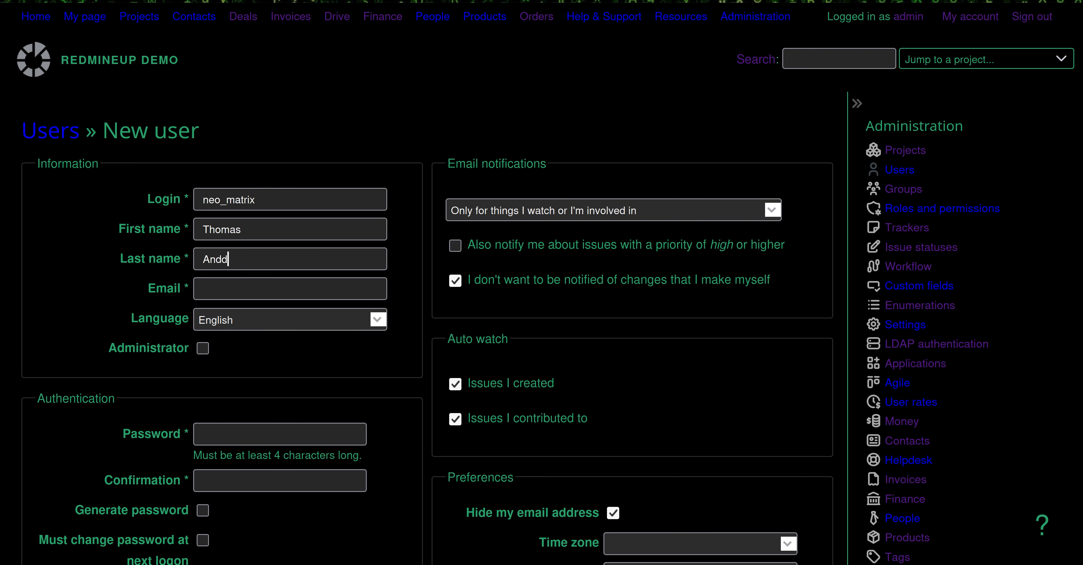
text(erson)
key(Tab)
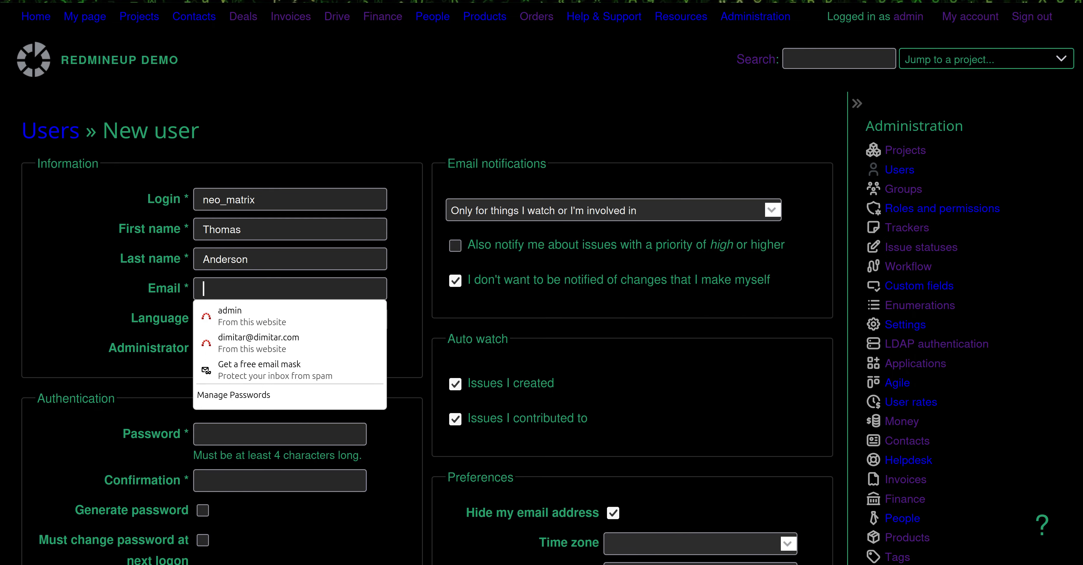
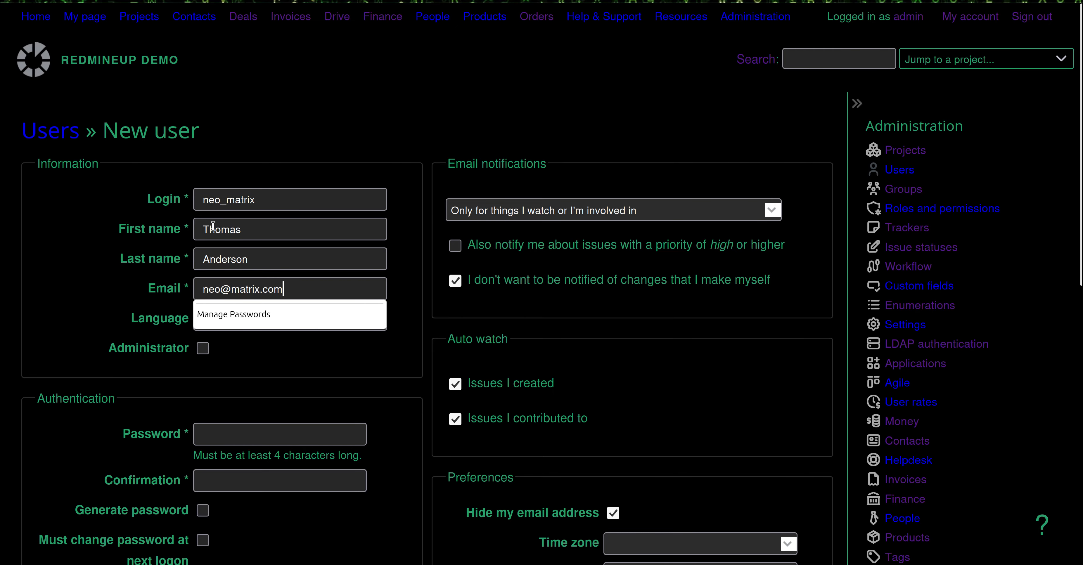
Enter and confirm the account password, then create the user
click(18, 302)
scroll(52, 392, down, 3)
click(278, 320)
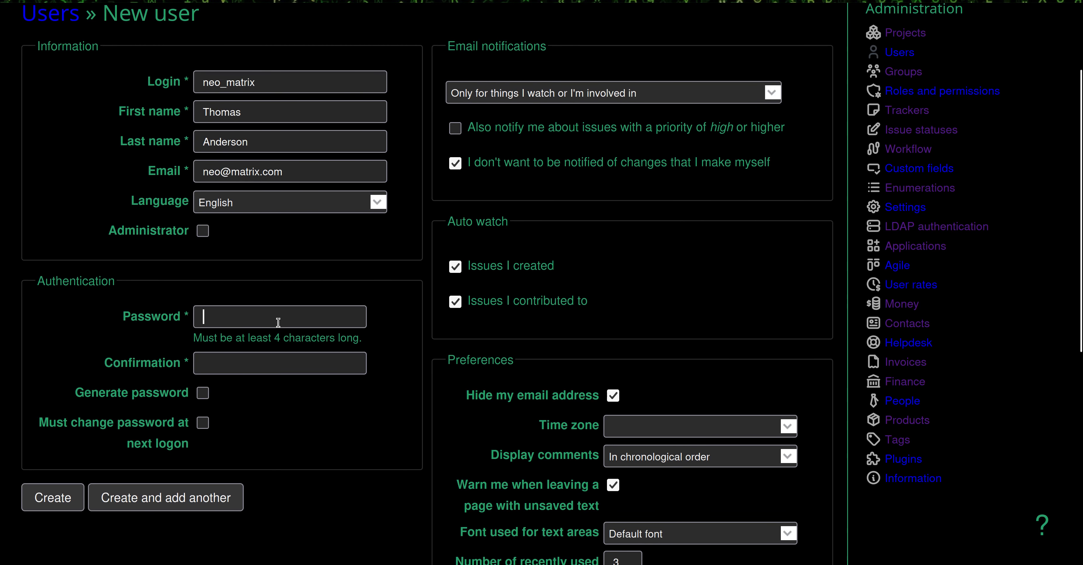
text(m)
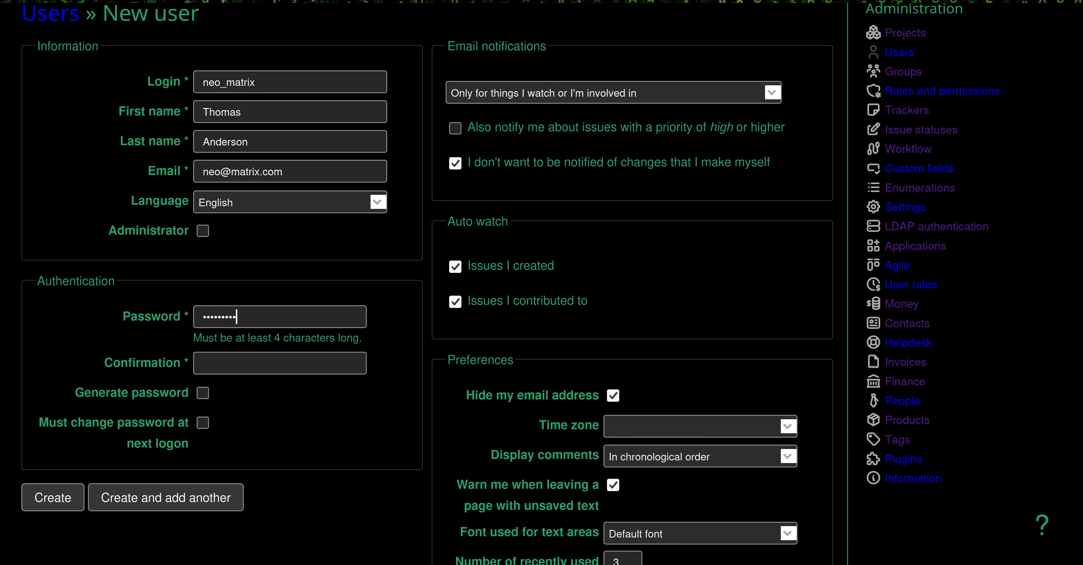
key(Tab)
text(•••)
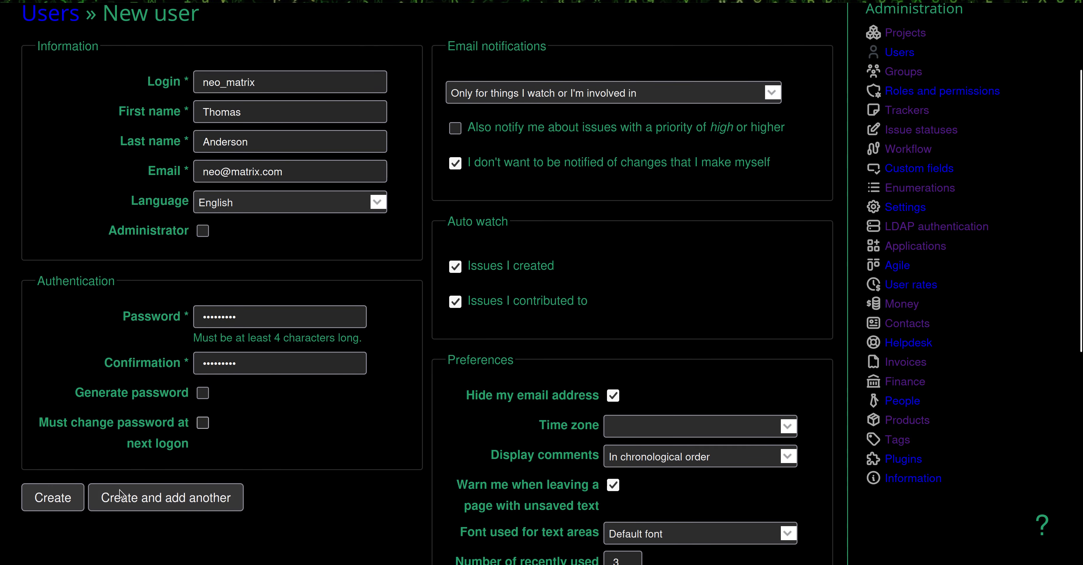
click(67, 508)
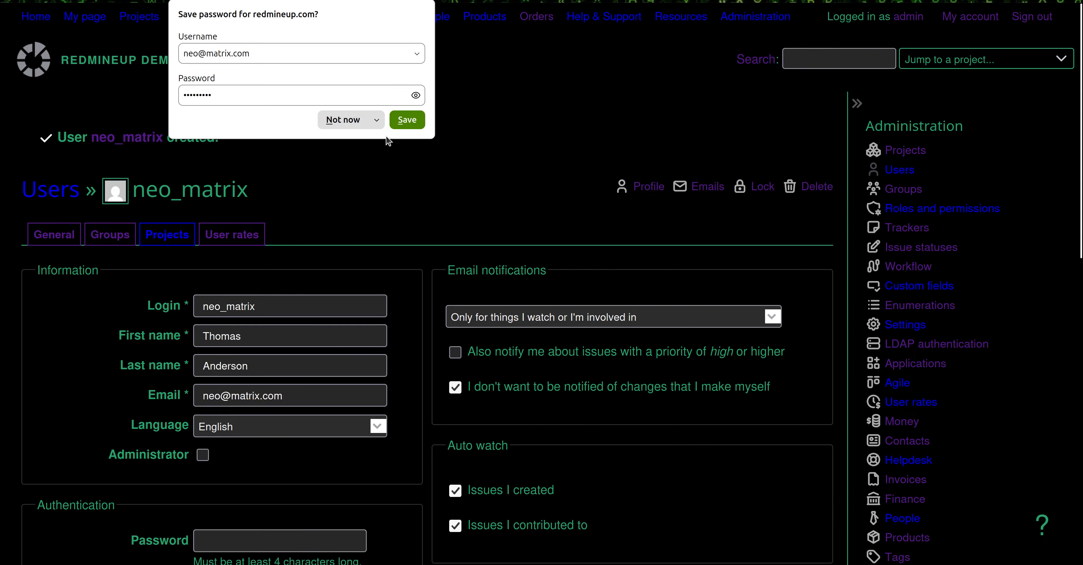
Add the user to the Redmine Invoices plugin demo project with the Reporter role
click(365, 247)
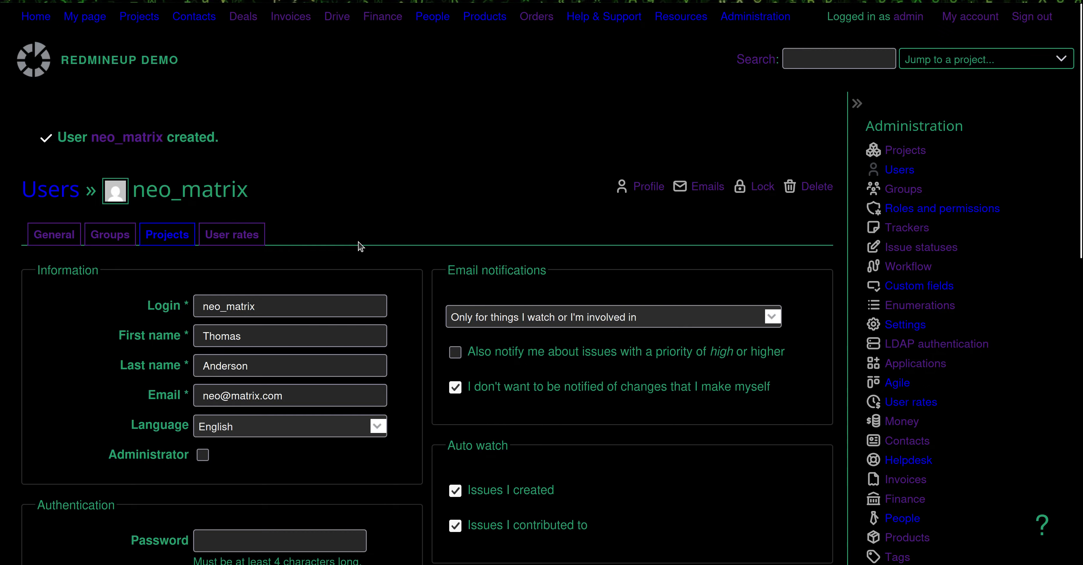
click(175, 236)
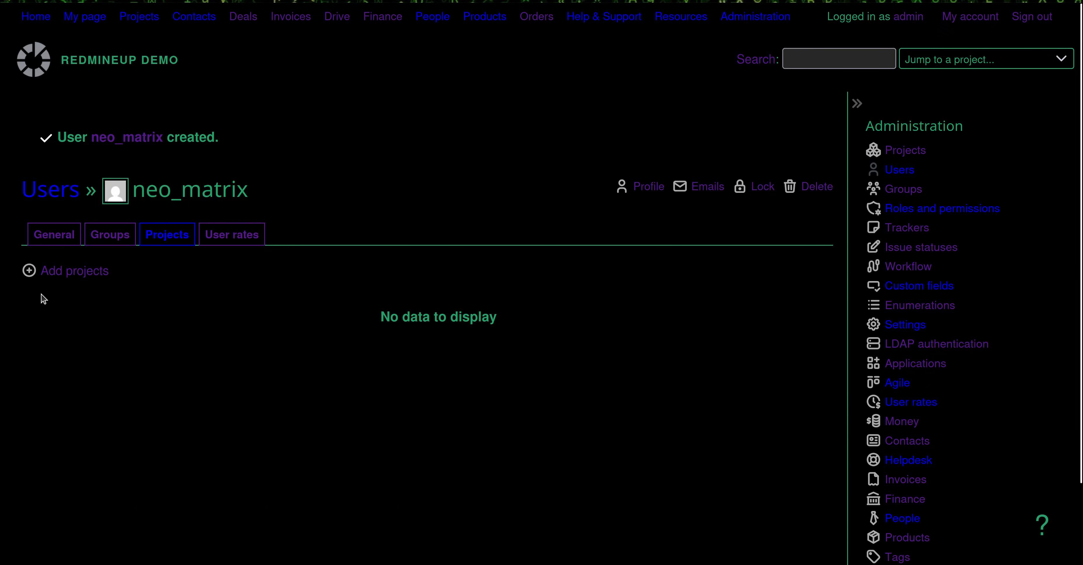
click(70, 277)
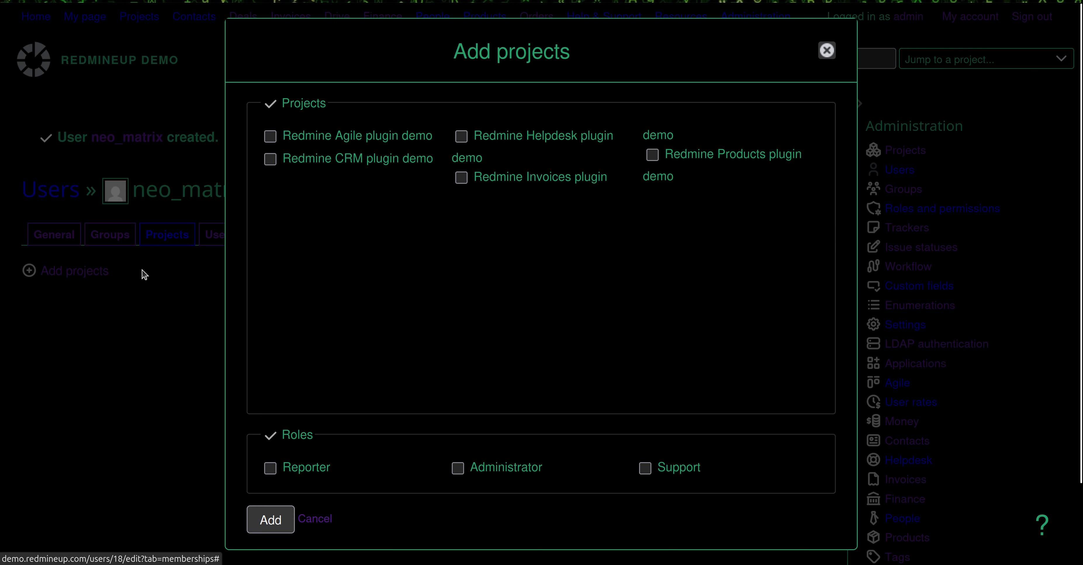
click(478, 181)
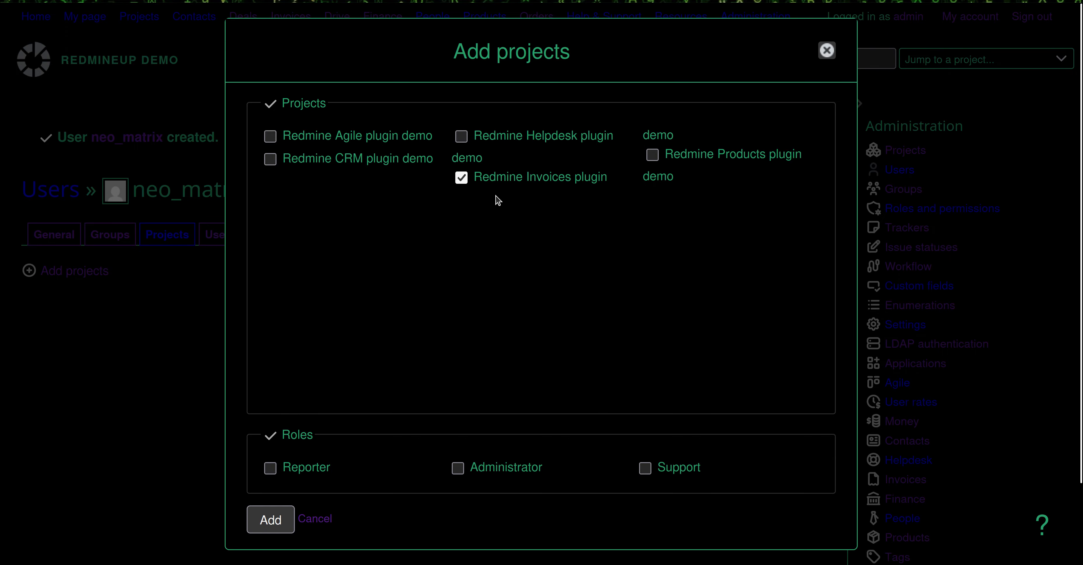
click(280, 470)
click(264, 525)
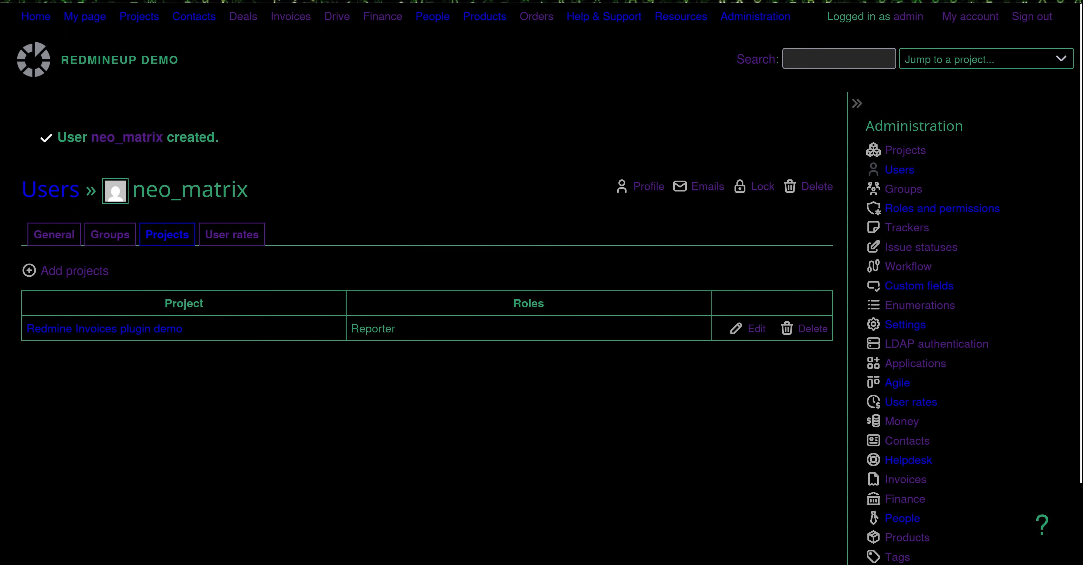
click(1, 49)
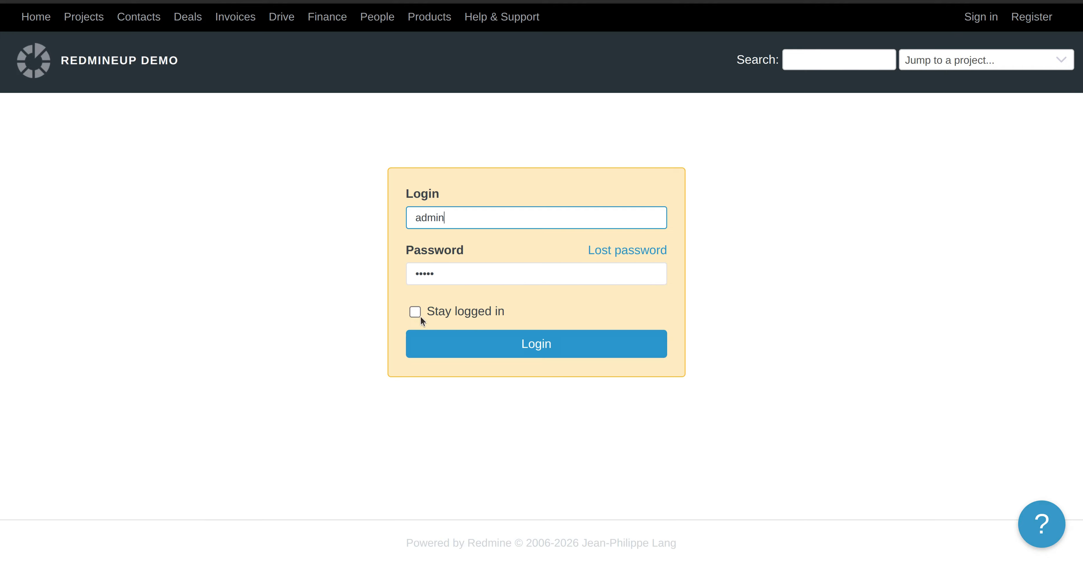
Log in as neo_matrix with the new account's password
click(477, 216)
key(ctrl+a)
text(neo_mat)
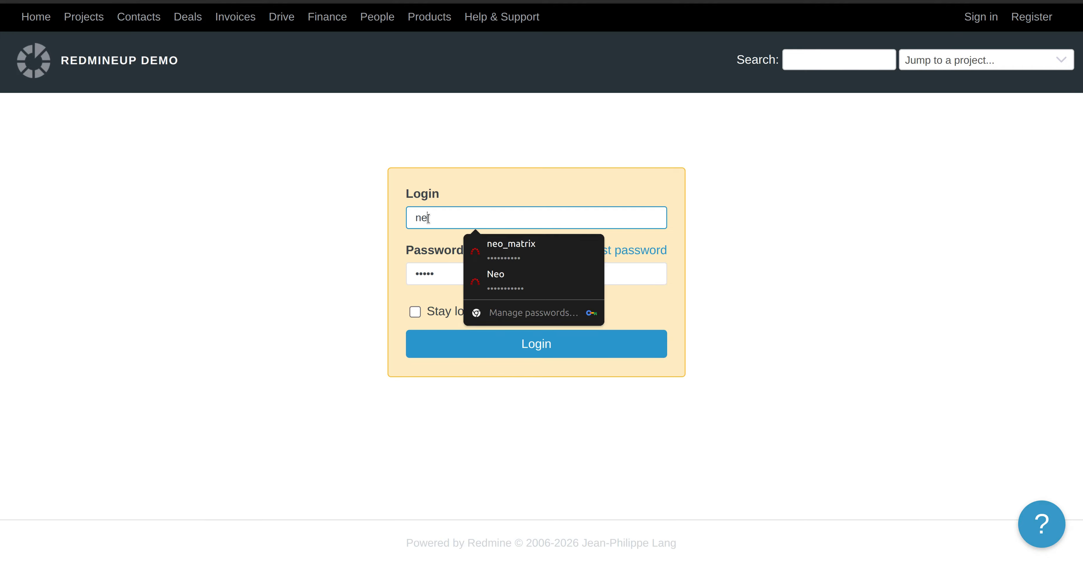
key(Tab)
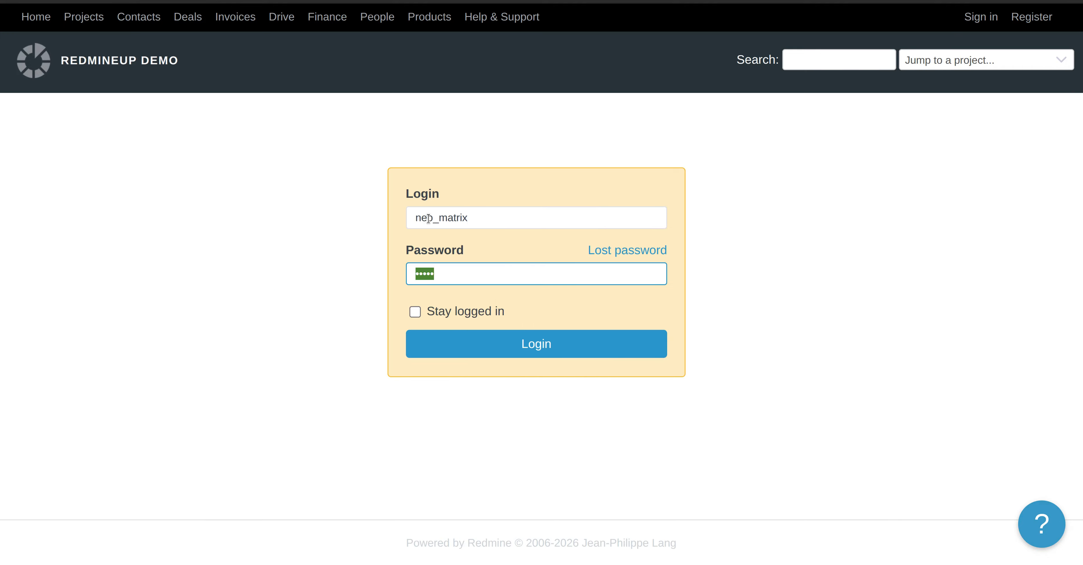
text(n)
click(481, 345)
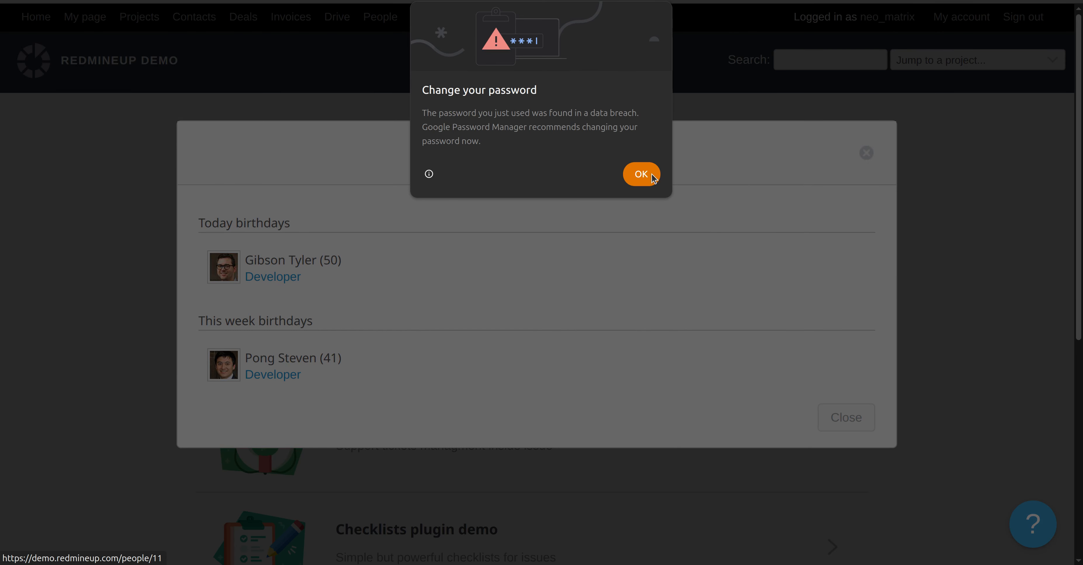
Dismiss the password warnings and birthdays popup, then go to the Projects list
click(652, 177)
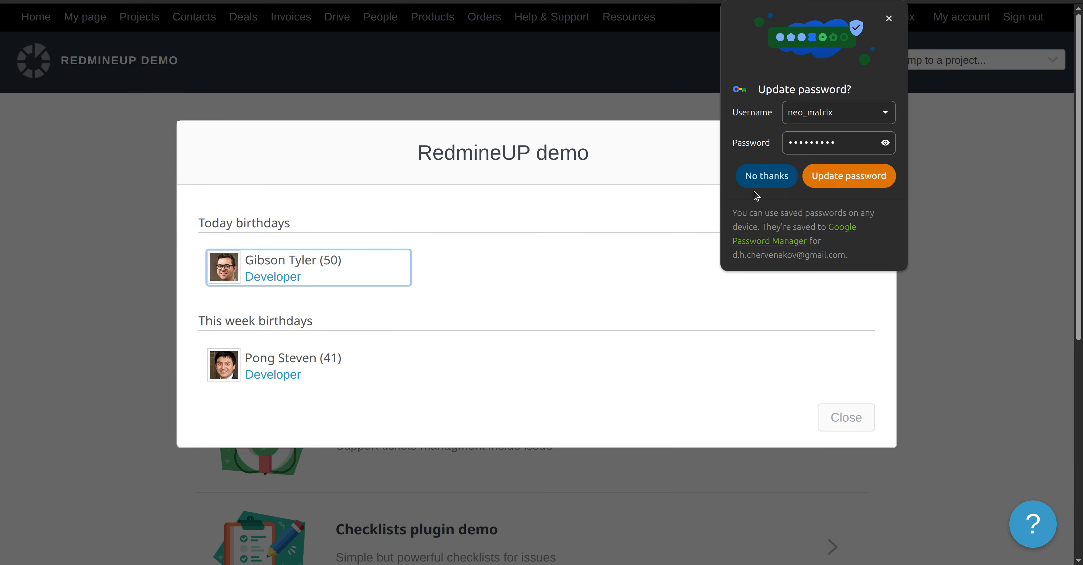
click(807, 170)
click(873, 152)
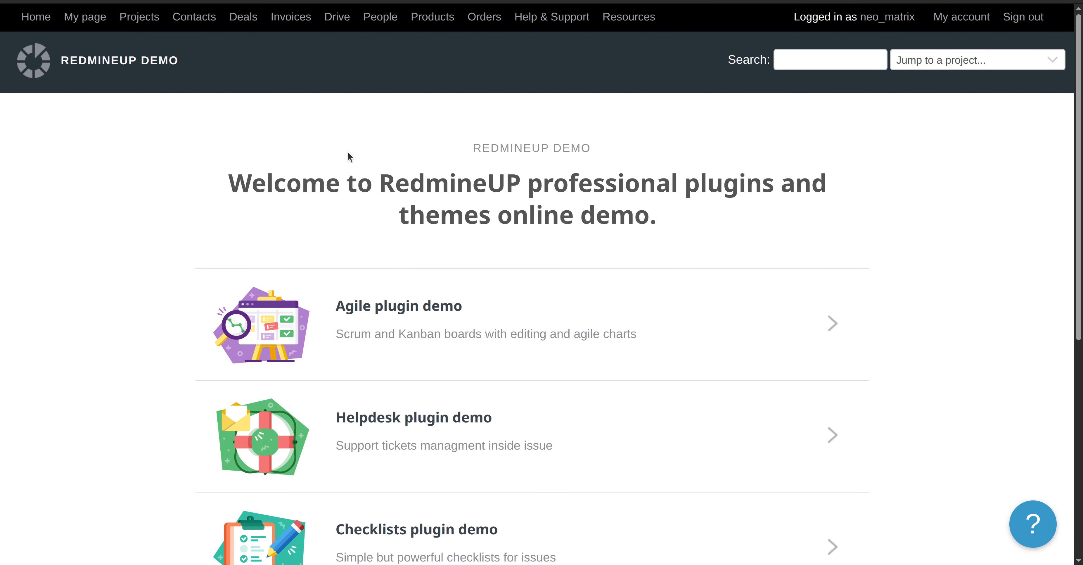
scroll(378, 236, down, 1)
scroll(341, 410, down, 7)
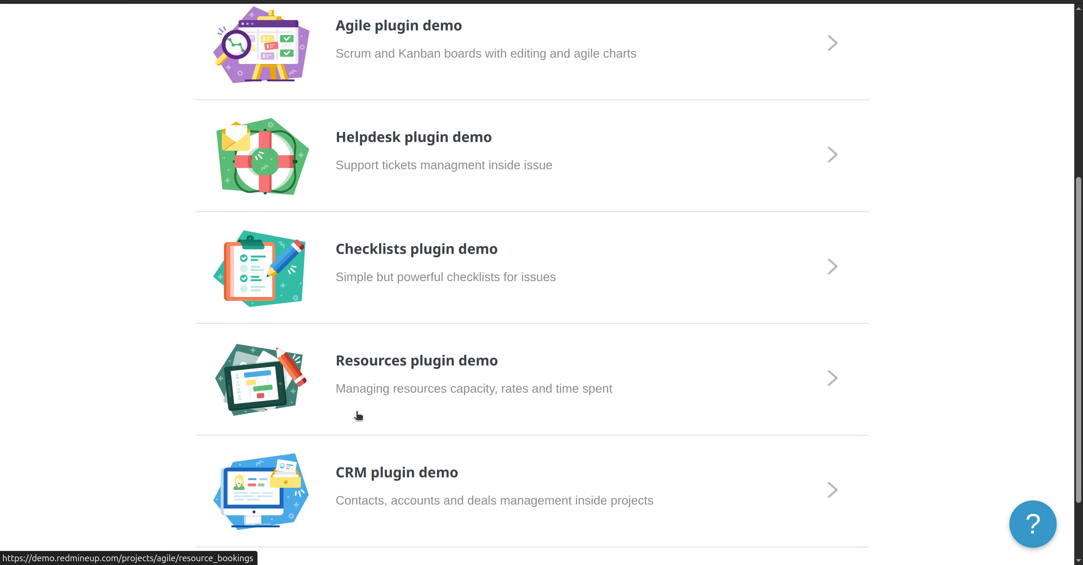
scroll(358, 415, down, 3)
scroll(357, 416, up, 11)
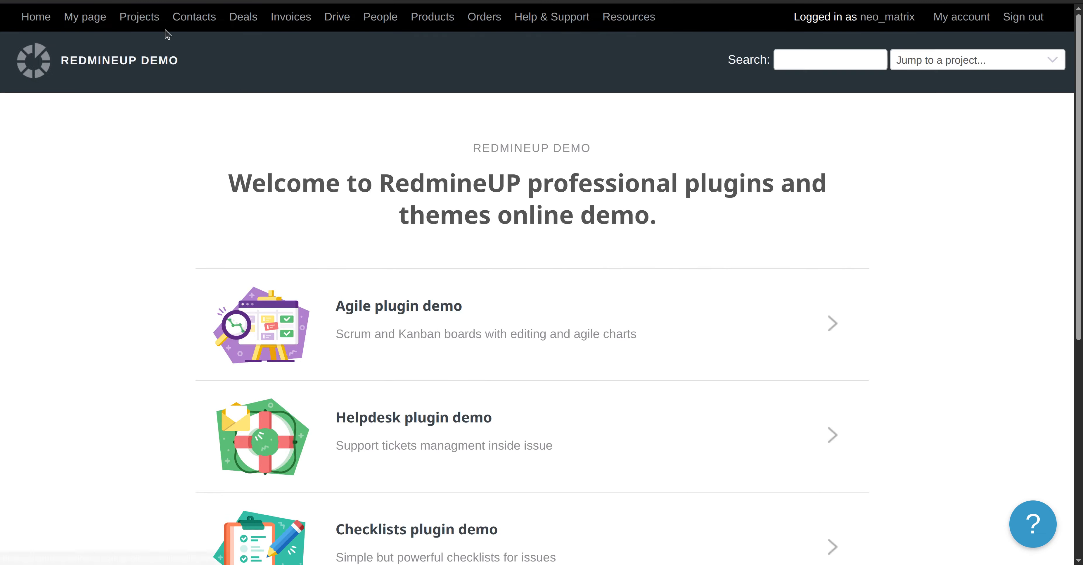
click(142, 17)
Open the Redmine Invoices plugin demo project from the Projects list
scroll(270, 375, down, 2)
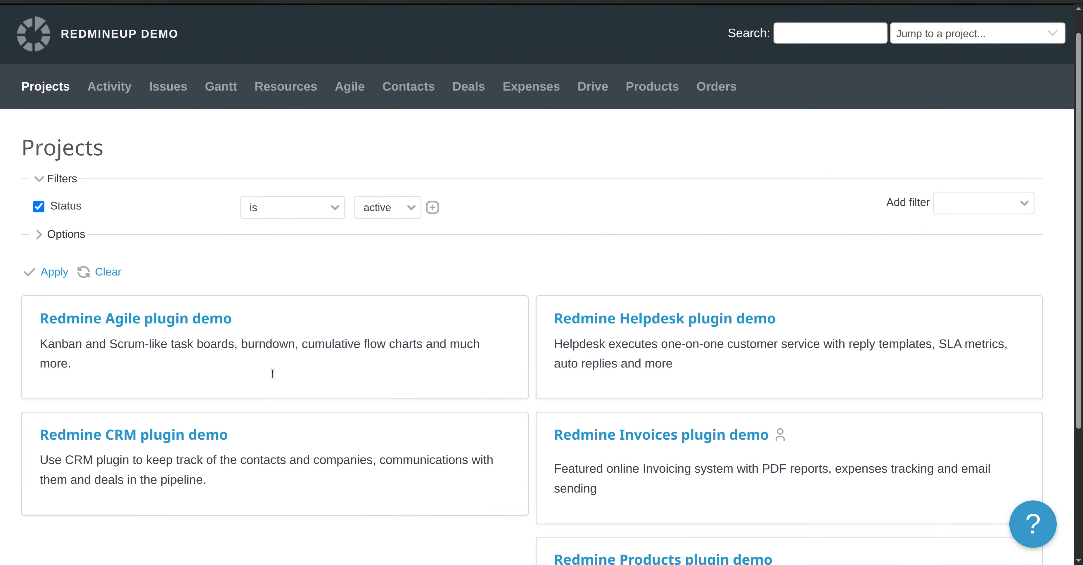
click(648, 391)
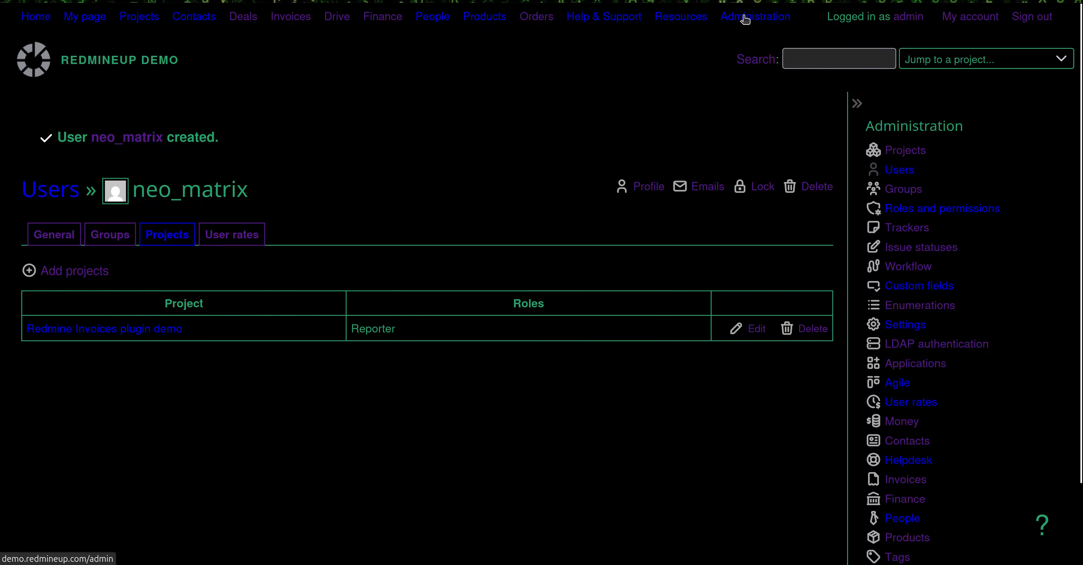
Open the Reporter role under Roles and permissions and scroll to its Invoices permissions
click(747, 24)
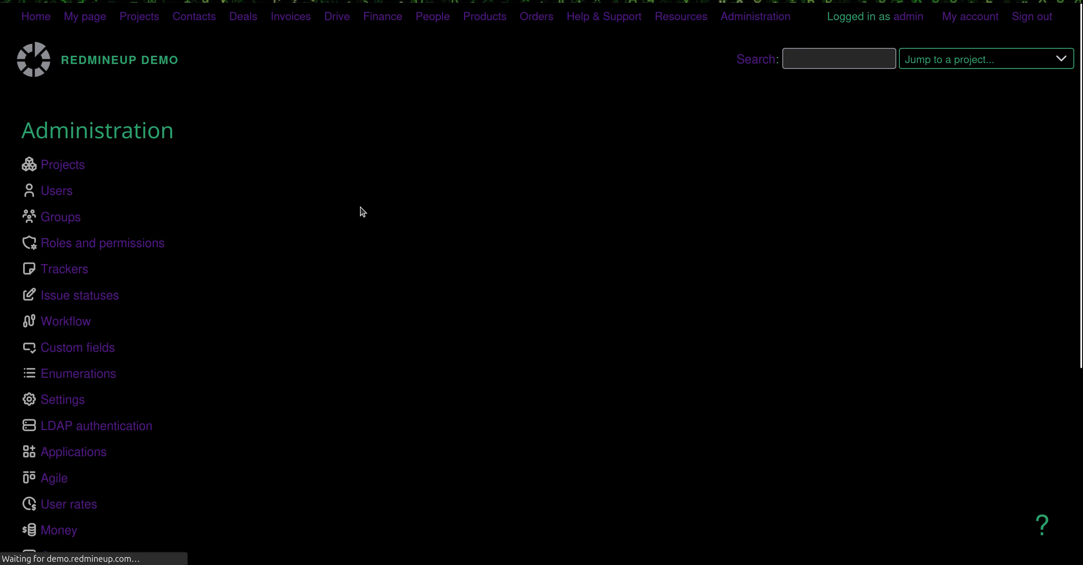
click(127, 247)
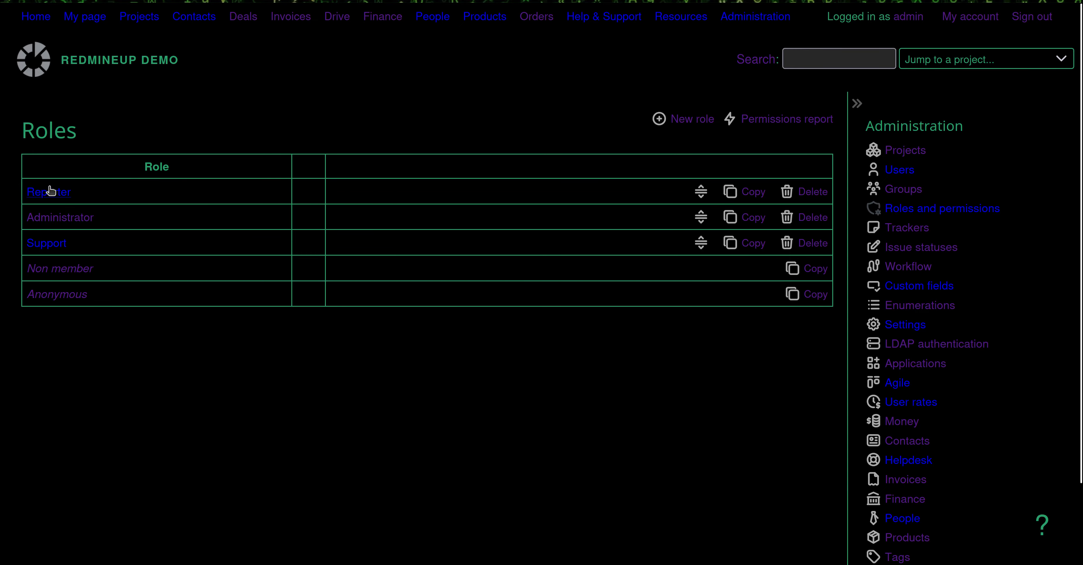
click(64, 193)
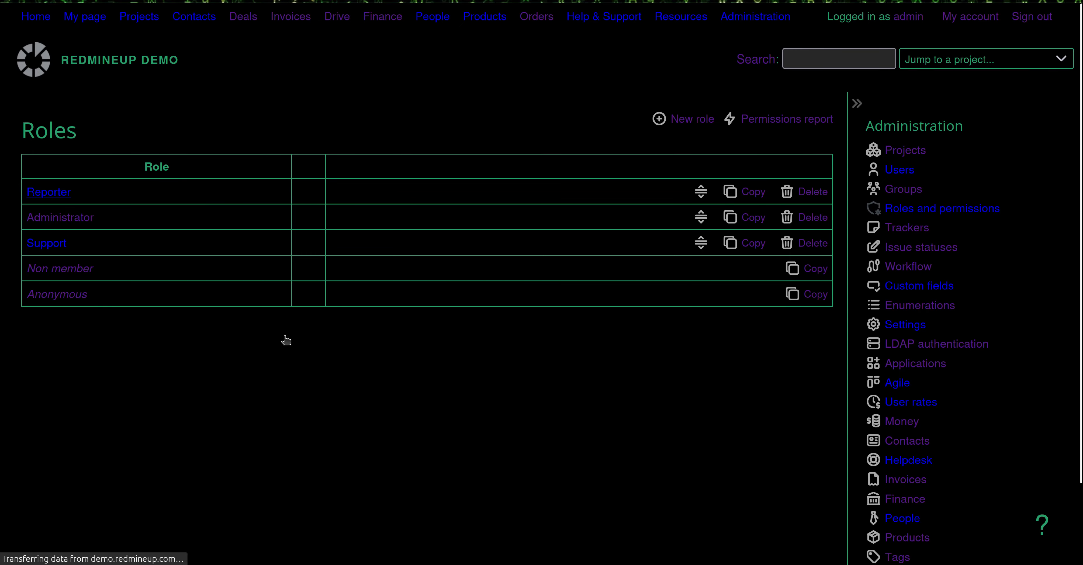
scroll(282, 346, down, 10)
scroll(281, 345, up, 7)
scroll(281, 345, down, 9)
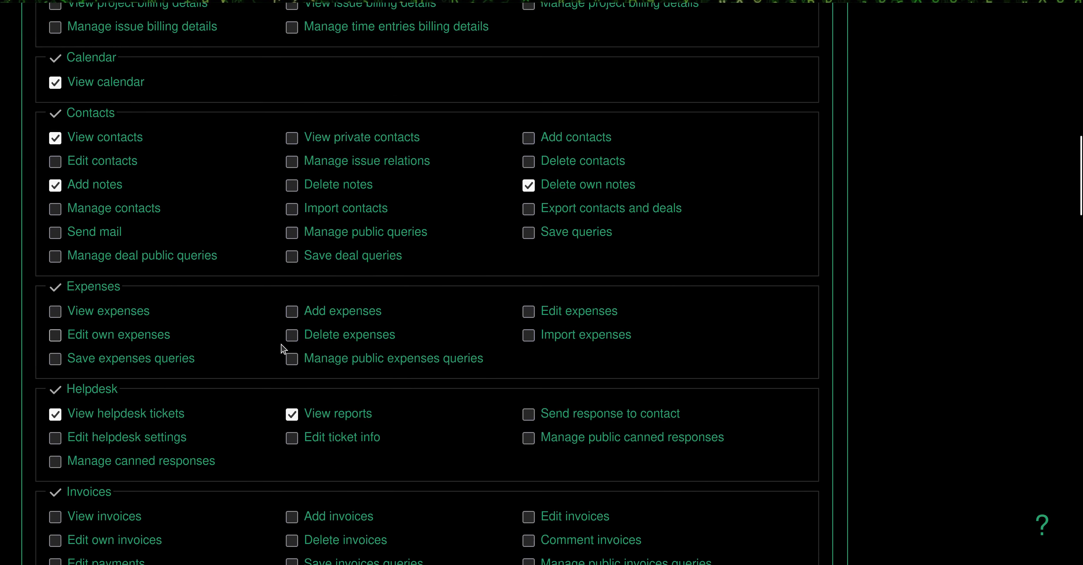
scroll(282, 348, down, 7)
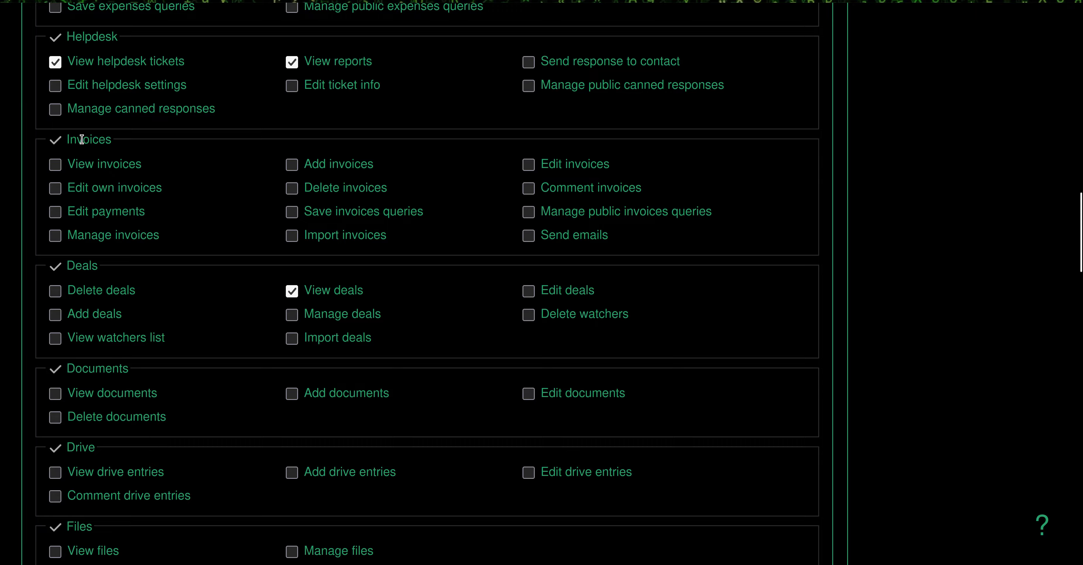
scroll(304, 349, down, 5)
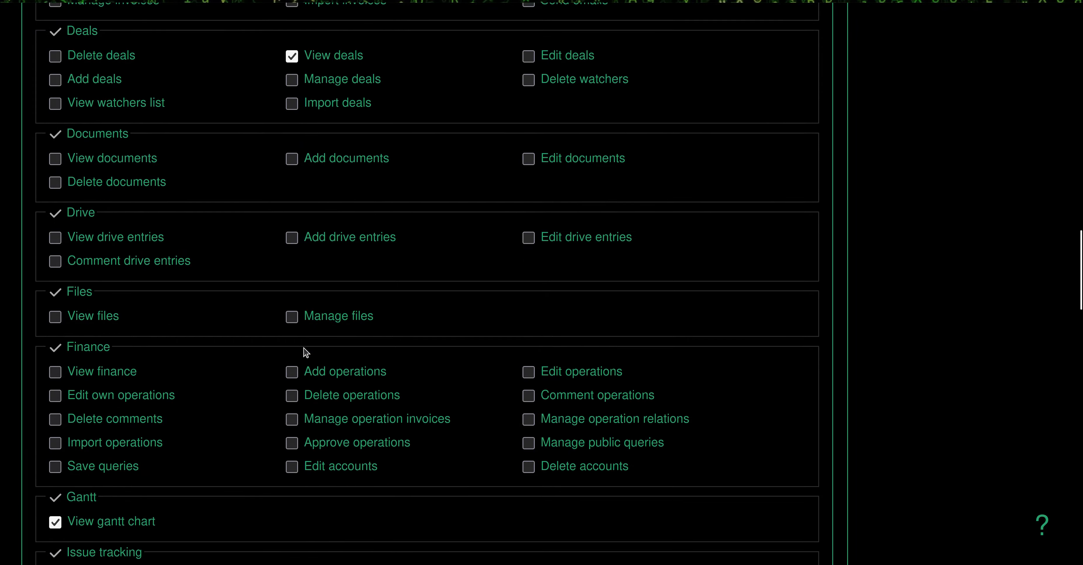
scroll(174, 437, down, 3)
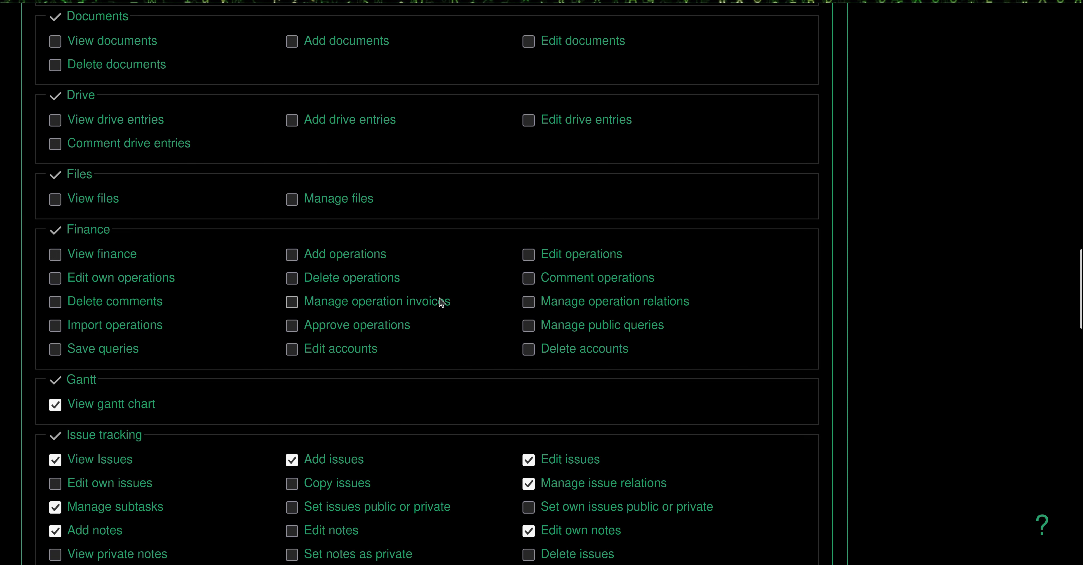
scroll(334, 308, up, 5)
scroll(334, 309, up, 3)
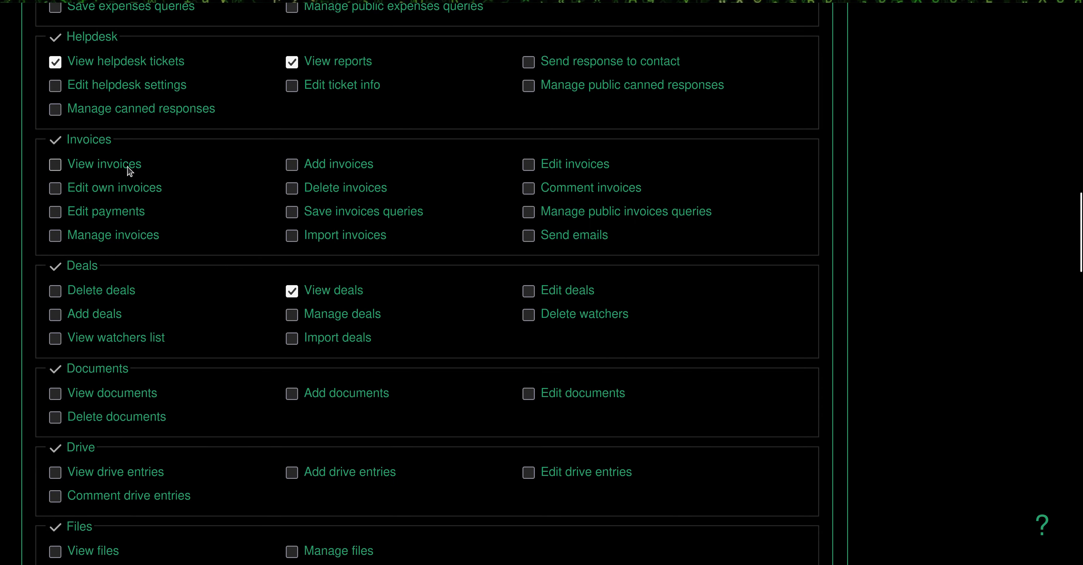
Grant the Reporter role the View invoices permission and save
click(95, 166)
scroll(285, 379, down, 20)
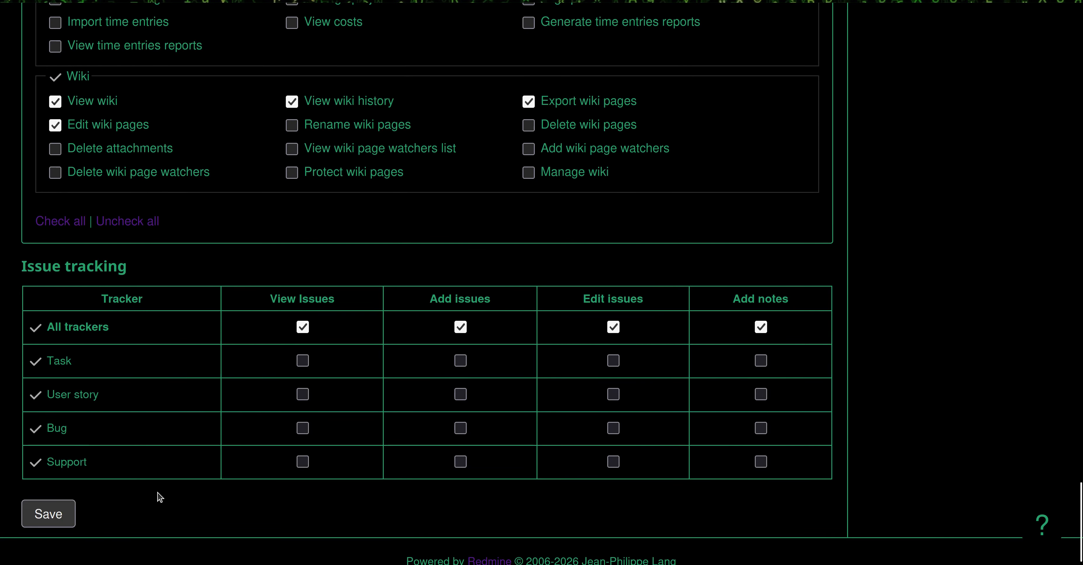
click(51, 496)
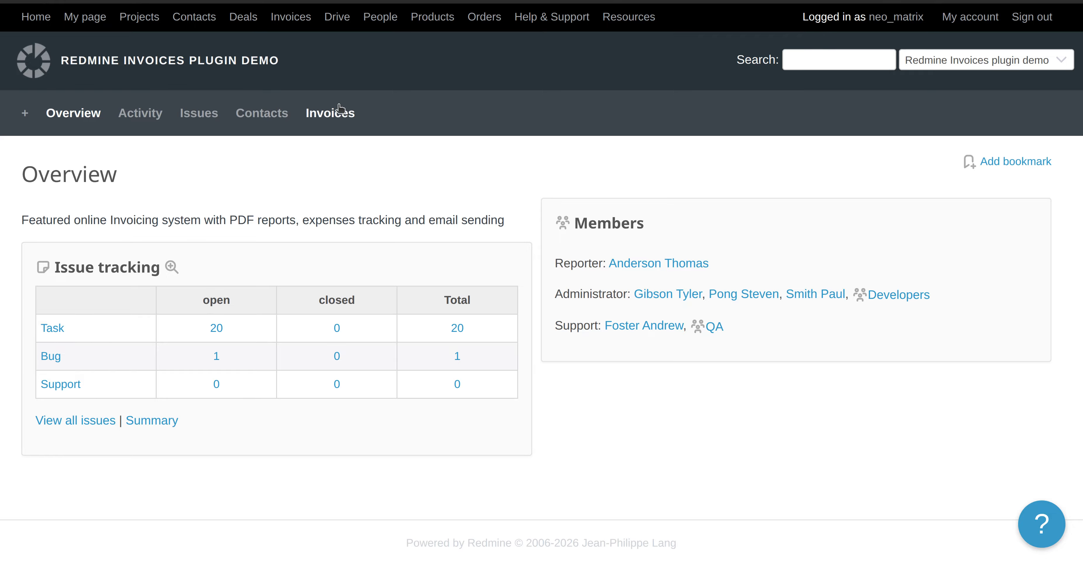
click(325, 112)
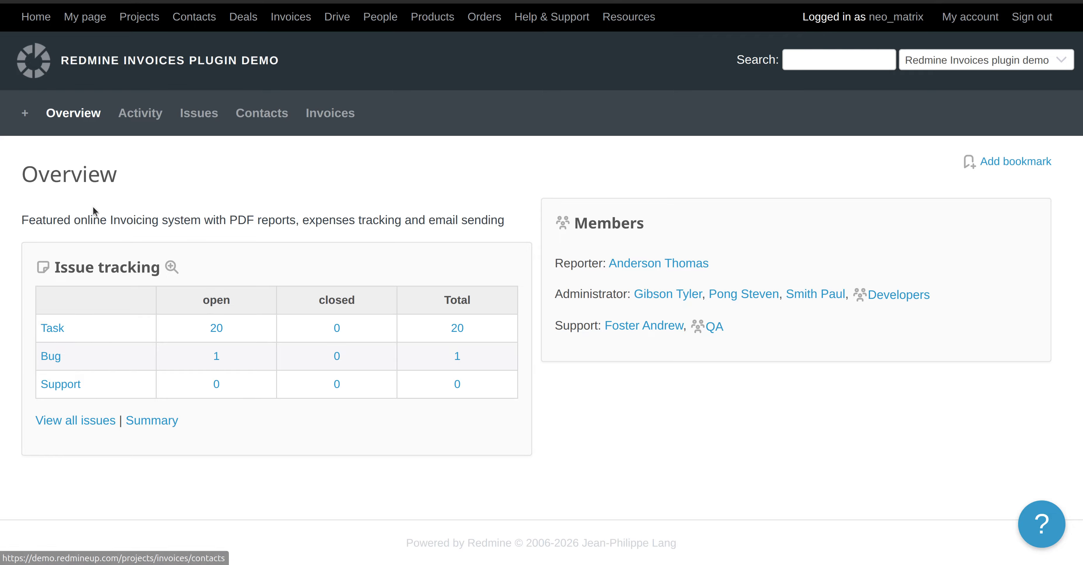
scroll(257, 271, down, 1)
scroll(257, 272, down, 1)
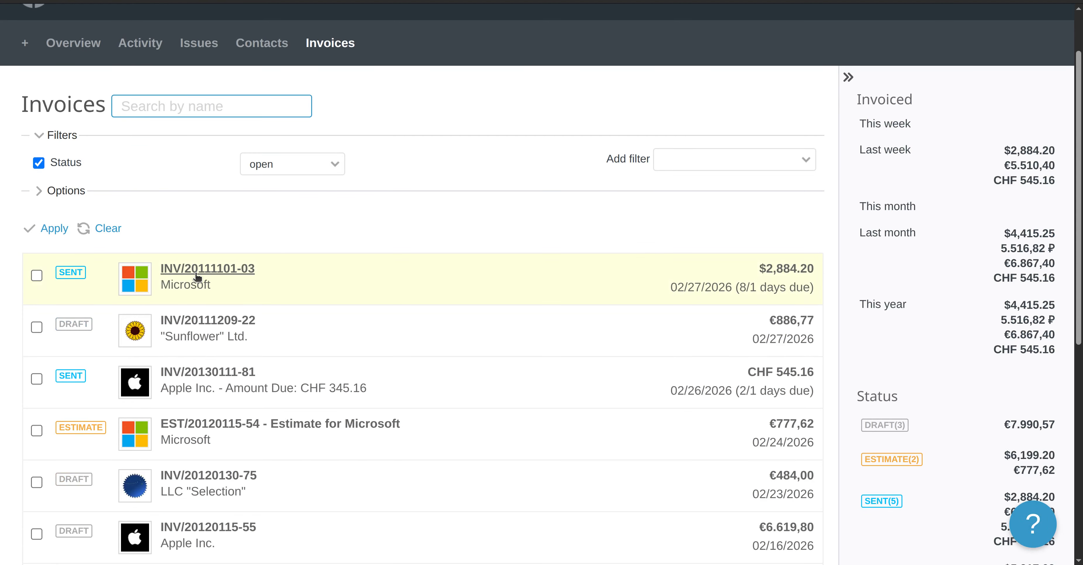
click(201, 274)
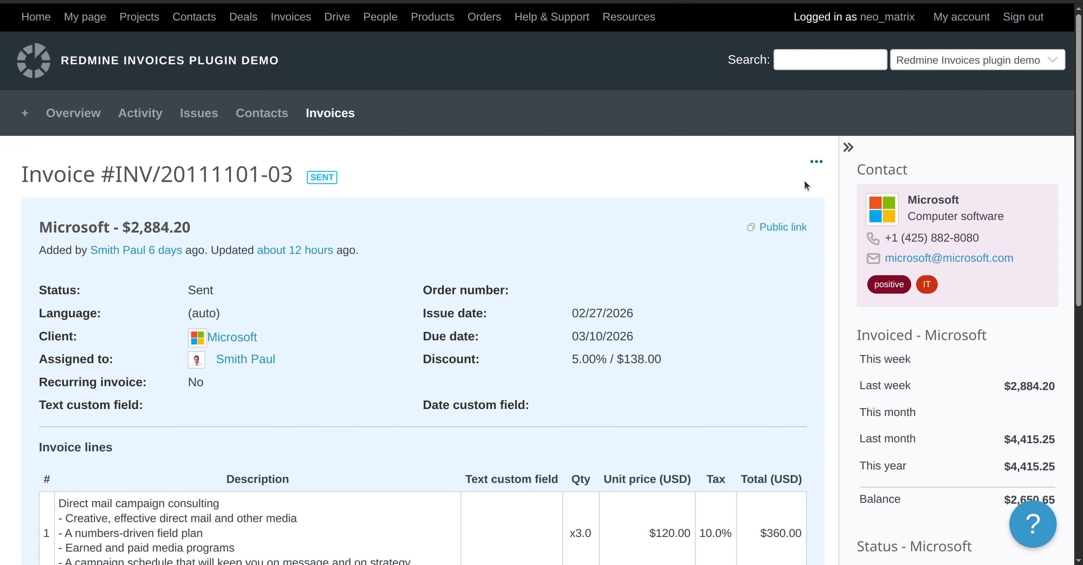
click(814, 162)
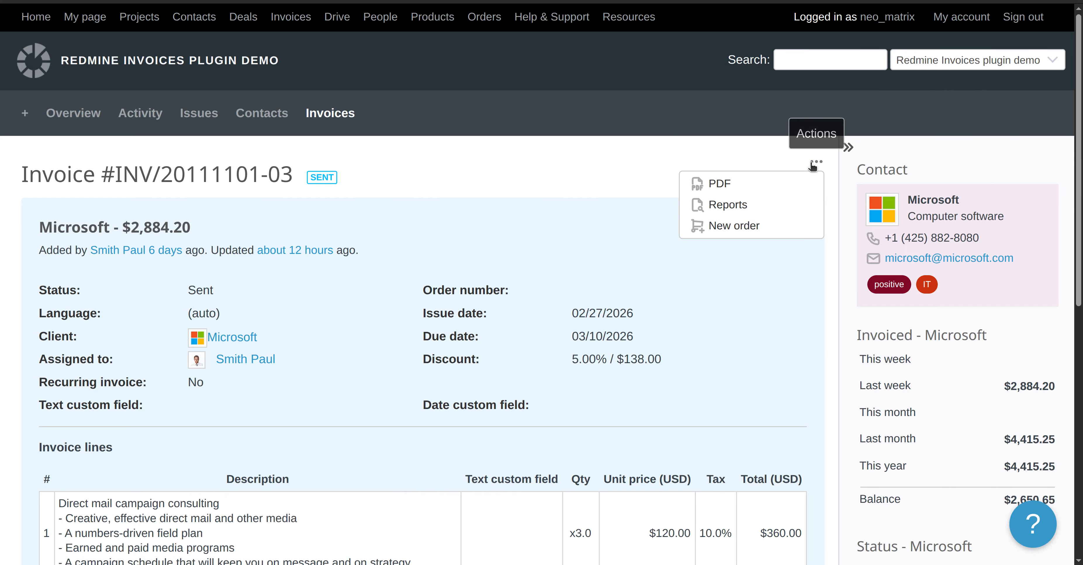
click(423, 166)
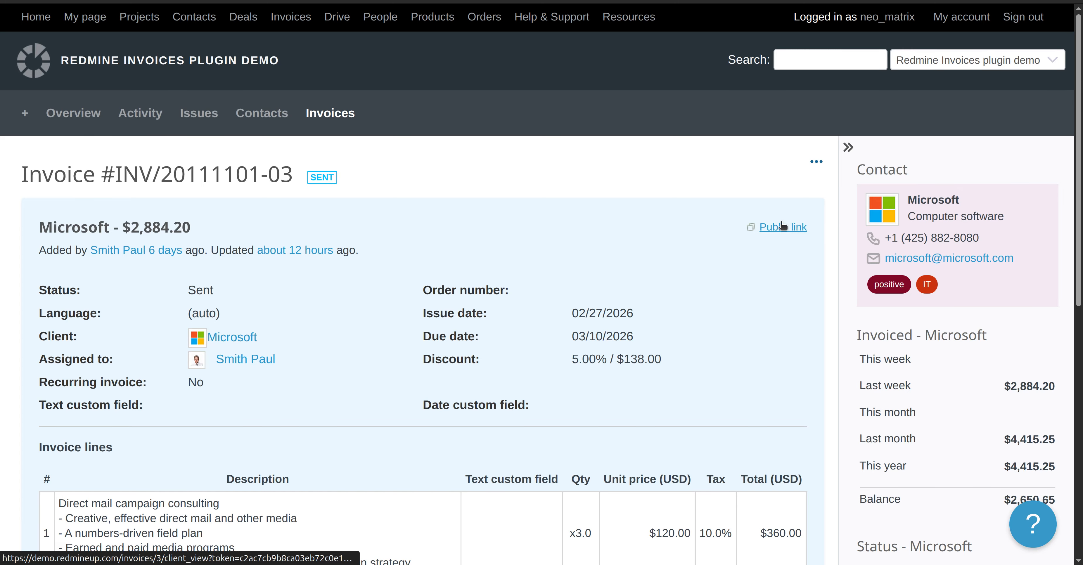
click(816, 161)
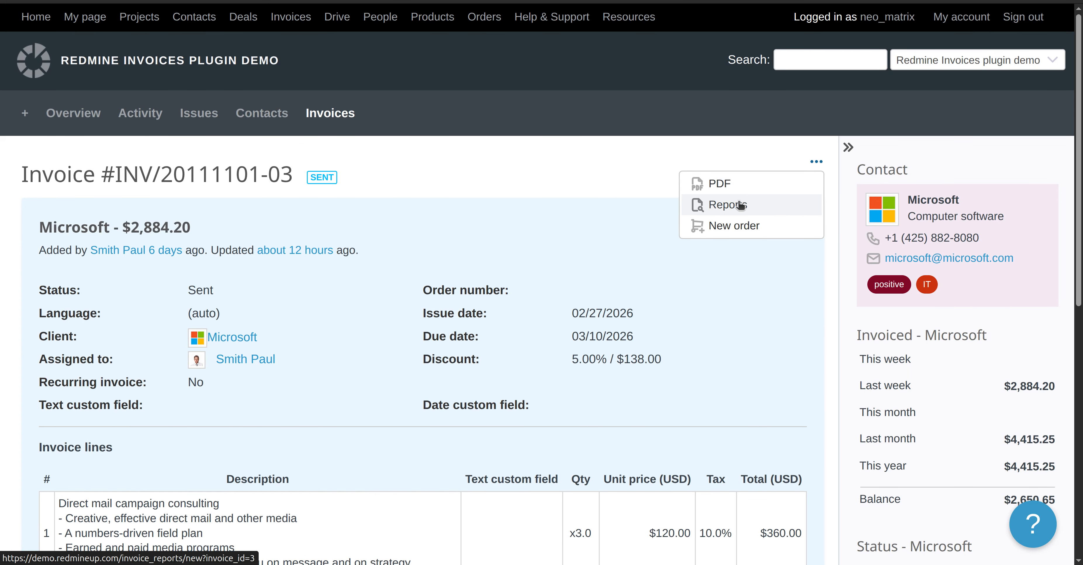
click(493, 228)
scroll(493, 227, down, 10)
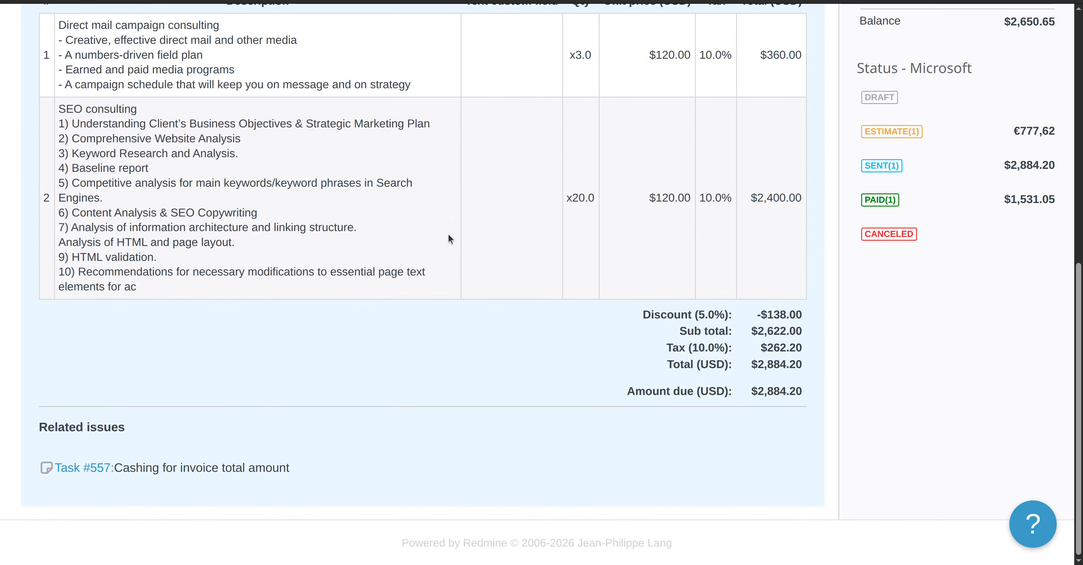
scroll(448, 234, up, 10)
scroll(449, 238, up, 2)
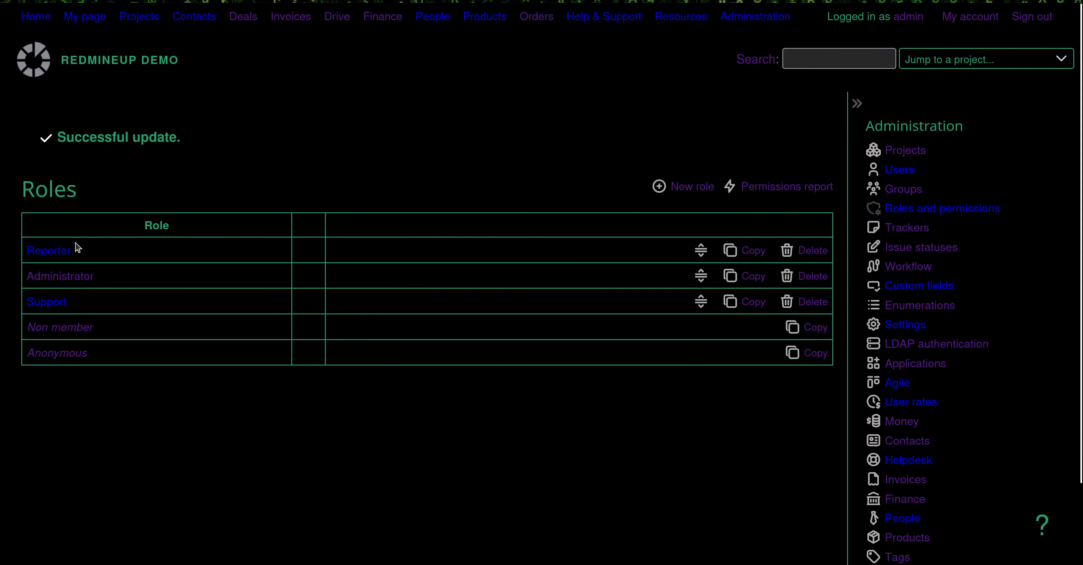
Reopen the Reporter role and review its Invoices permissions, keeping View invoices on
click(46, 251)
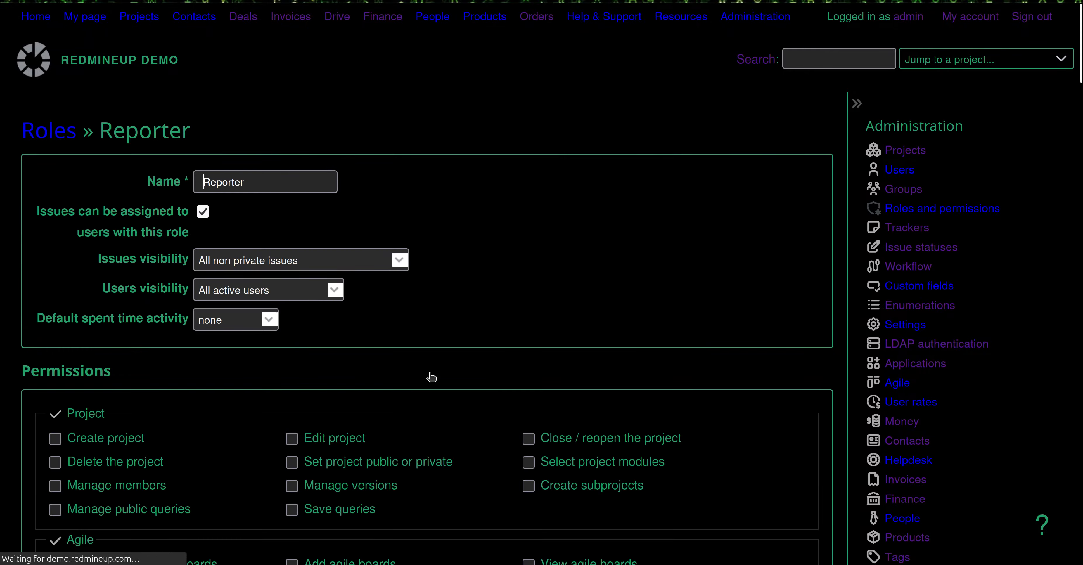
scroll(430, 377, down, 15)
scroll(488, 375, down, 15)
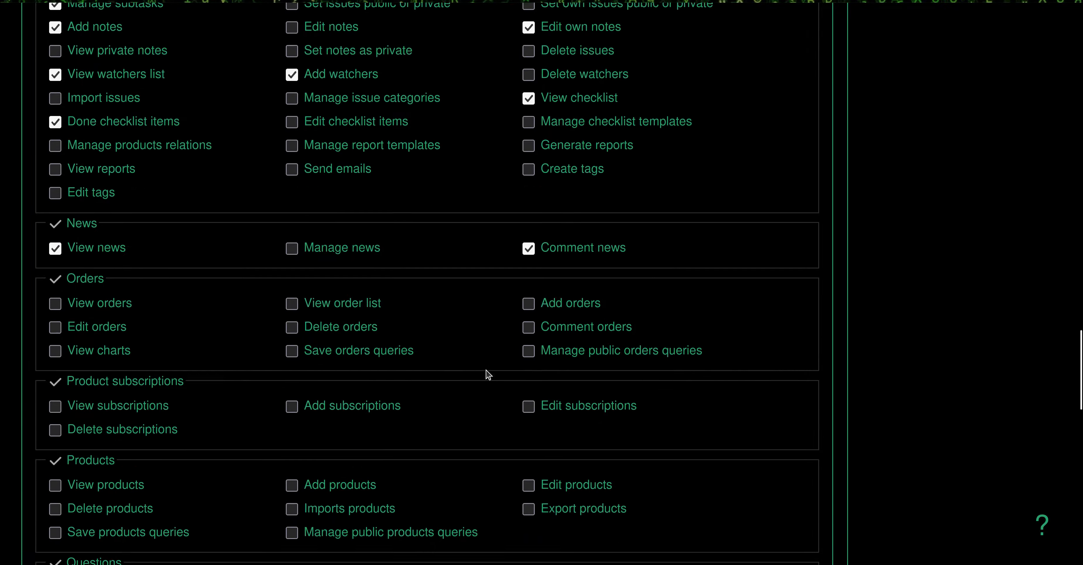
scroll(487, 375, down, 5)
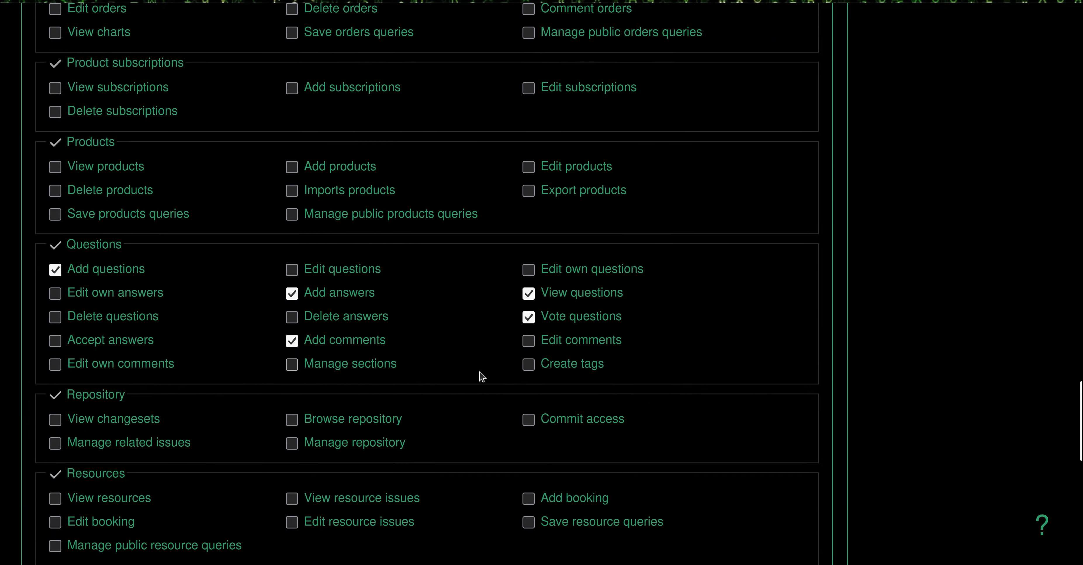
scroll(420, 372, up, 10)
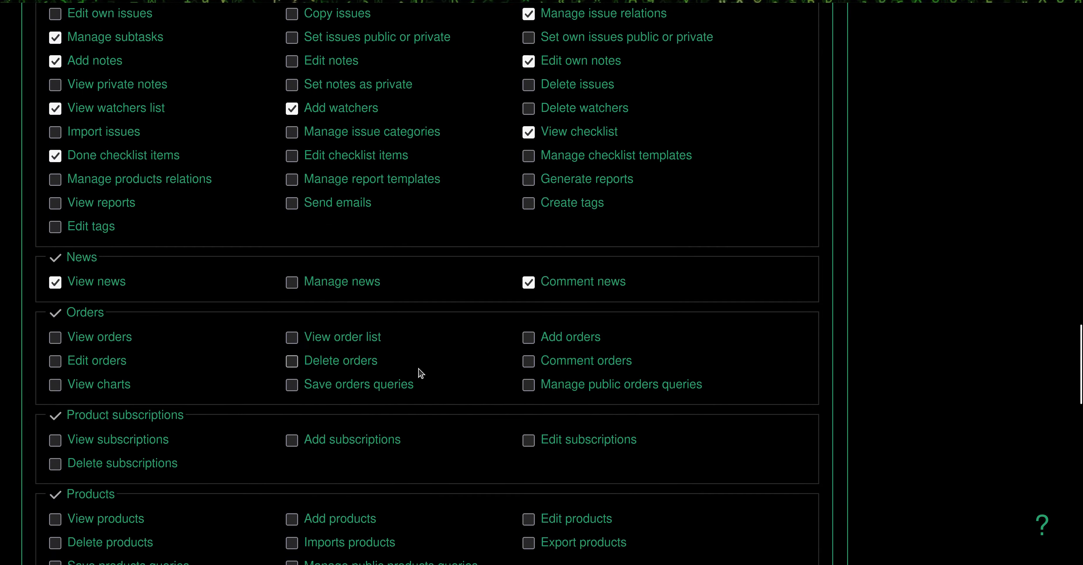
scroll(420, 372, down, 18)
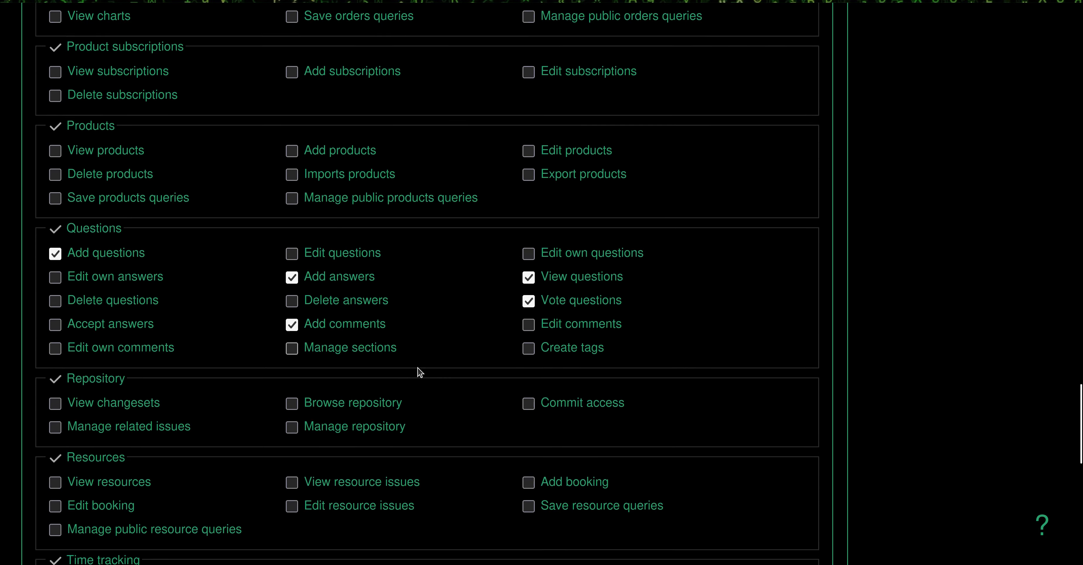
scroll(419, 372, up, 20)
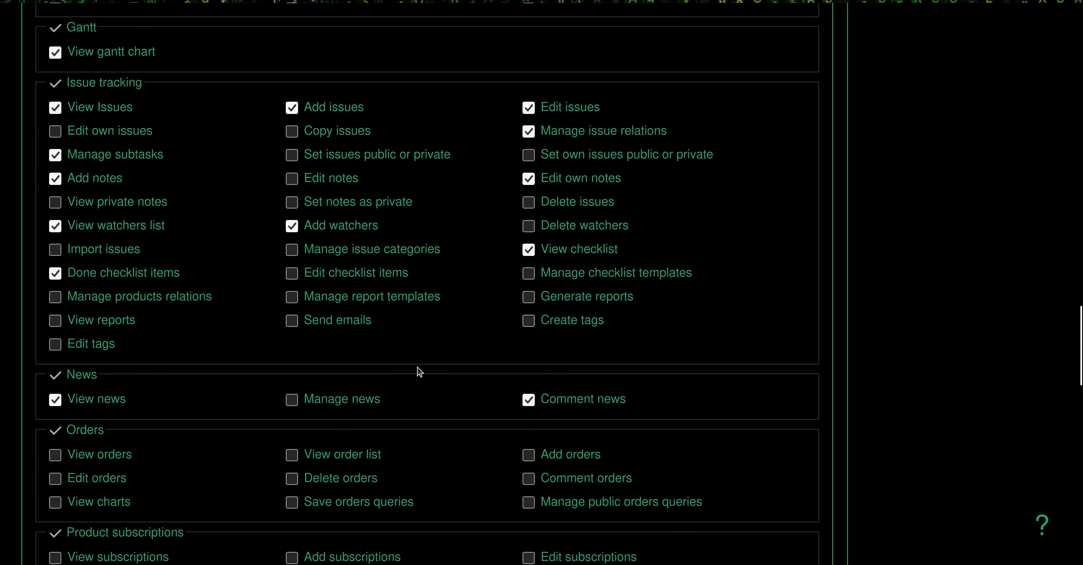
scroll(419, 372, up, 10)
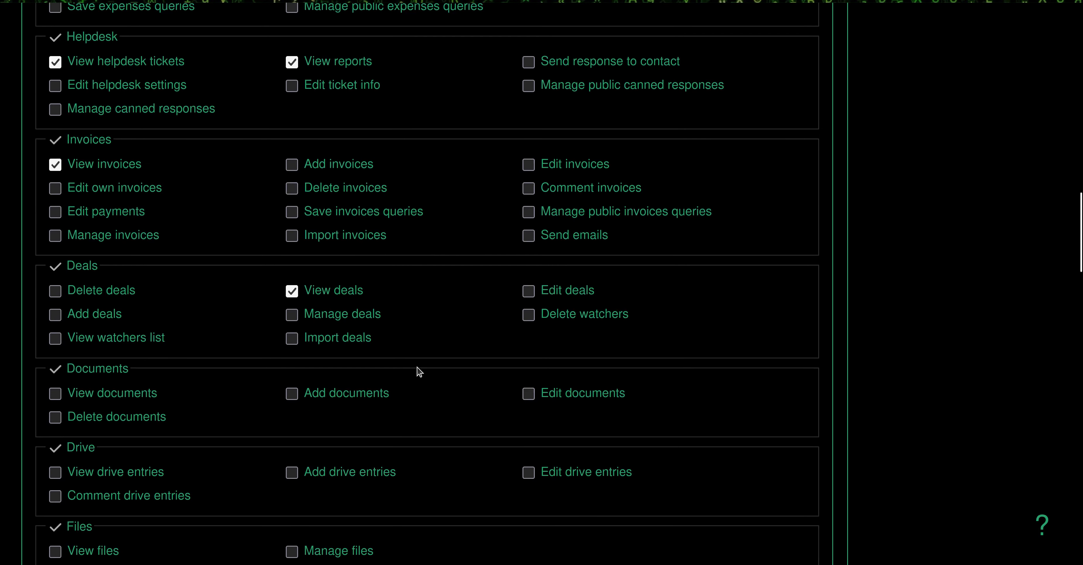
click(150, 168)
click(151, 168)
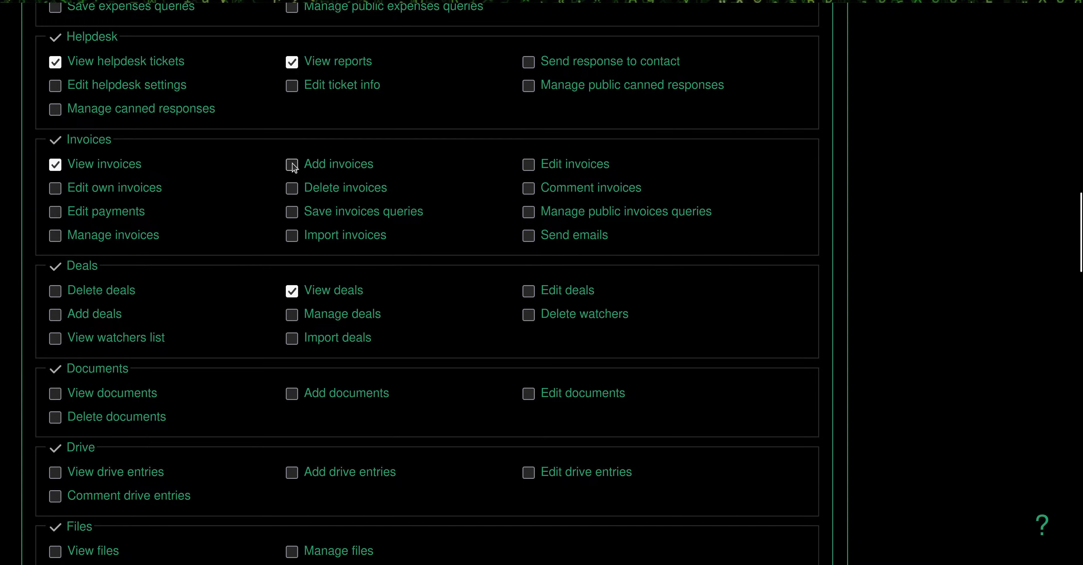
Grant the Reporter role the Add invoices permission and save
click(293, 165)
scroll(215, 343, down, 10)
scroll(164, 460, down, 10)
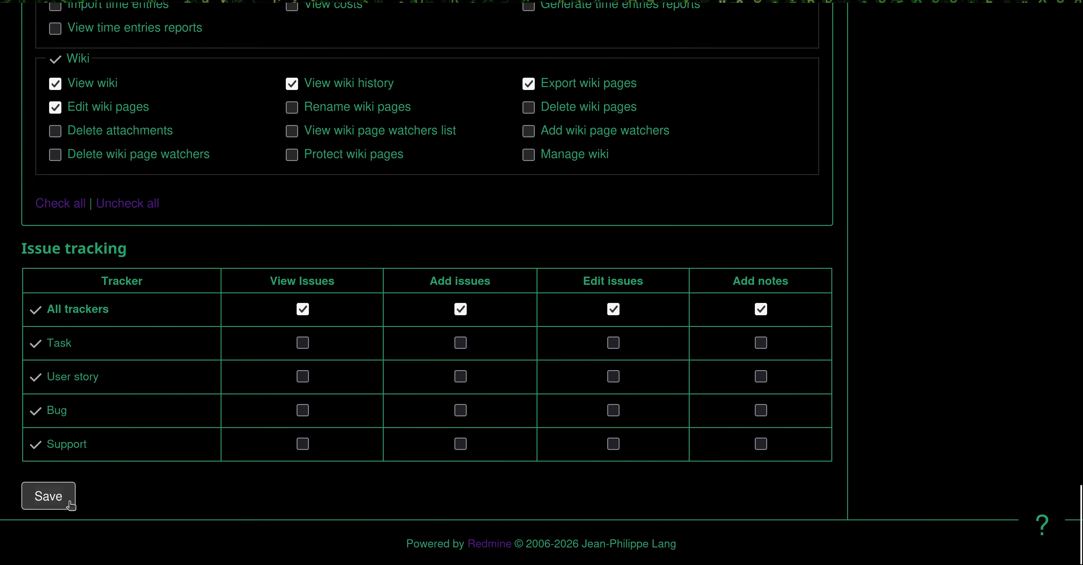
click(68, 504)
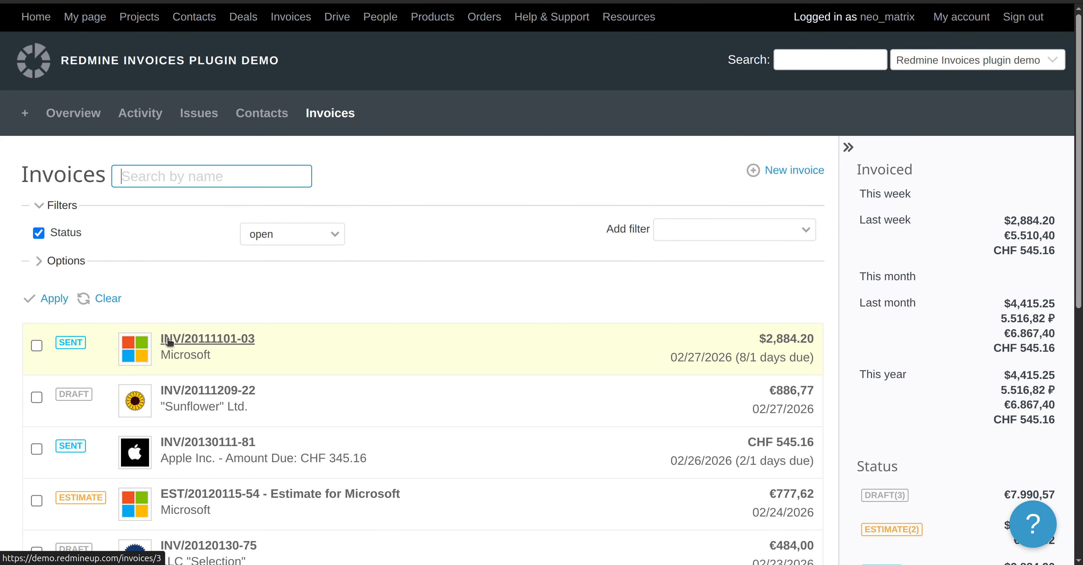
Start a new invoice with a single Helpdesk plugin product line
click(778, 173)
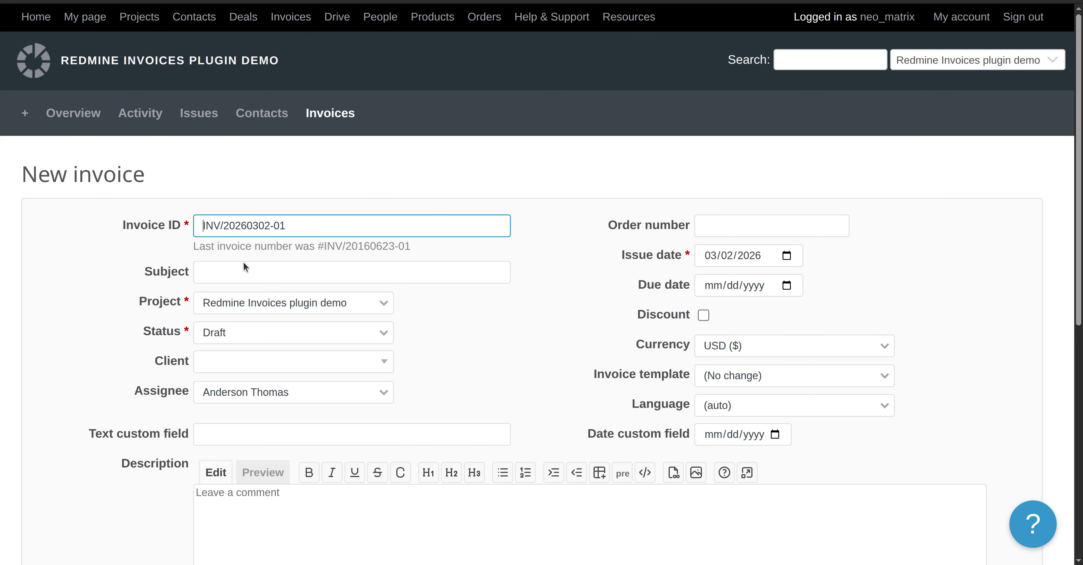
scroll(456, 345, down, 5)
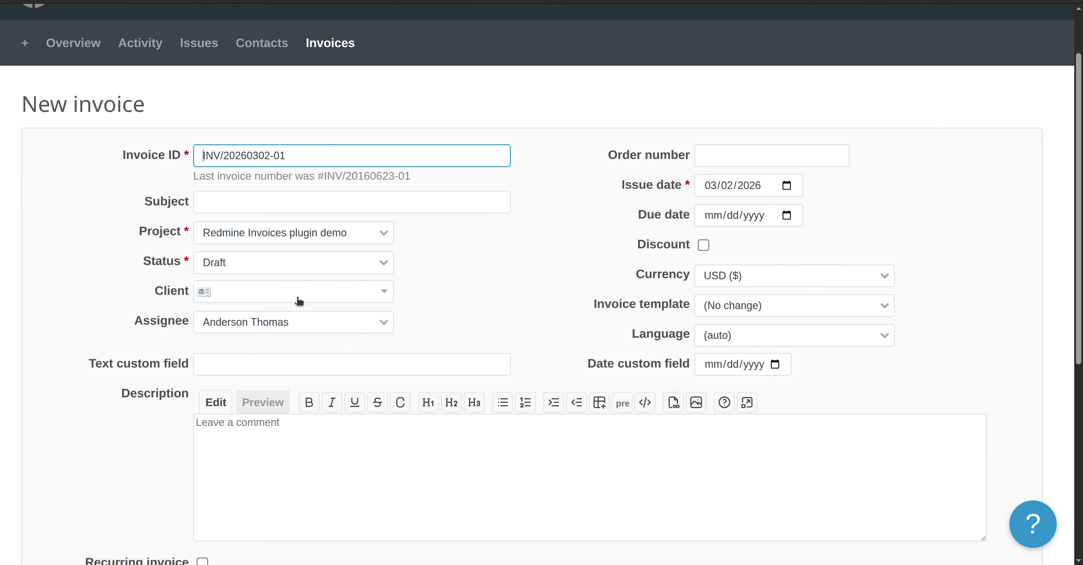
scroll(541, 370, down, 3)
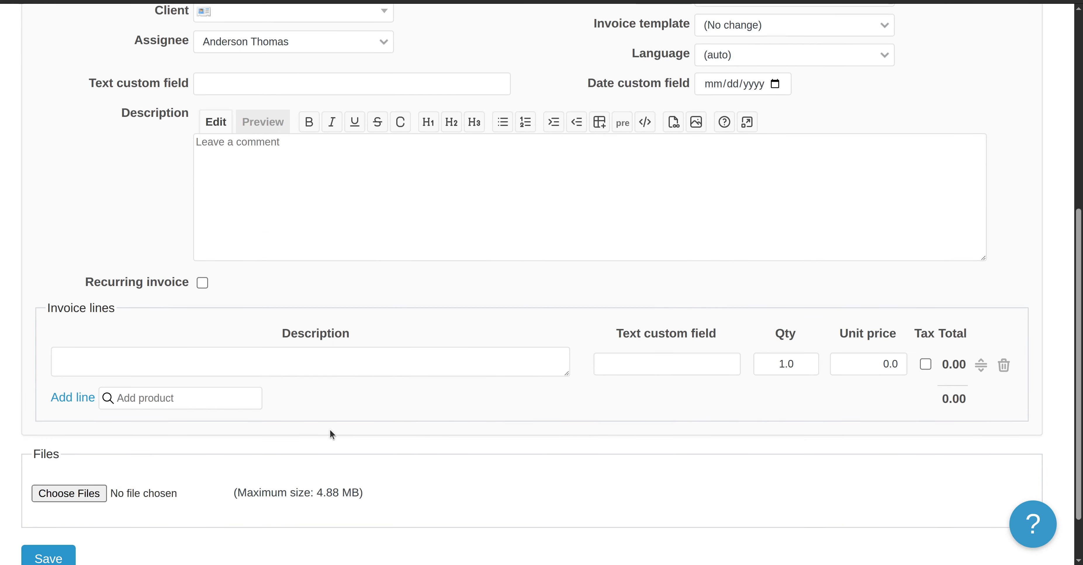
click(160, 400)
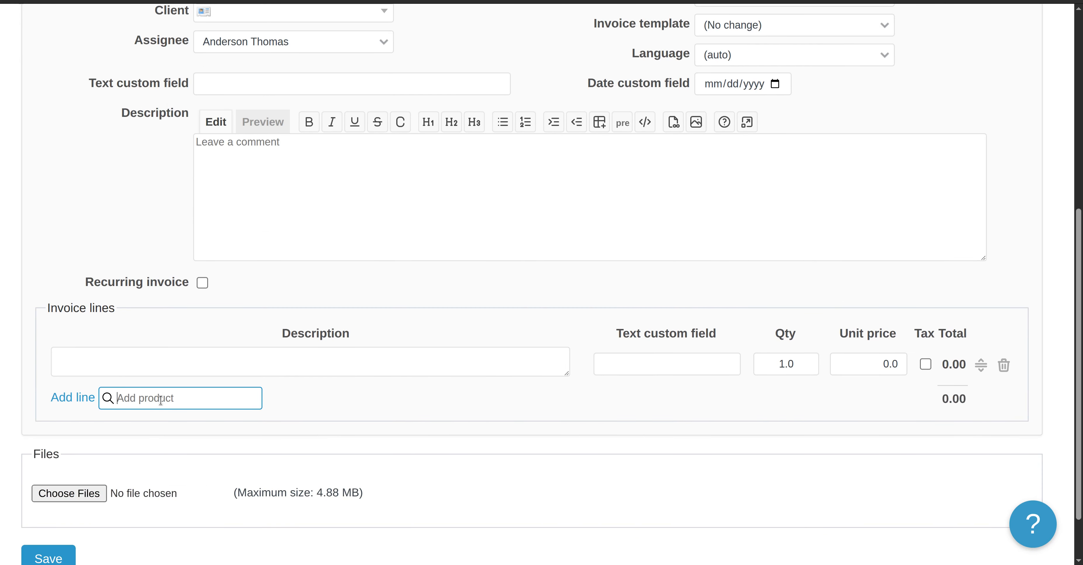
click(246, 437)
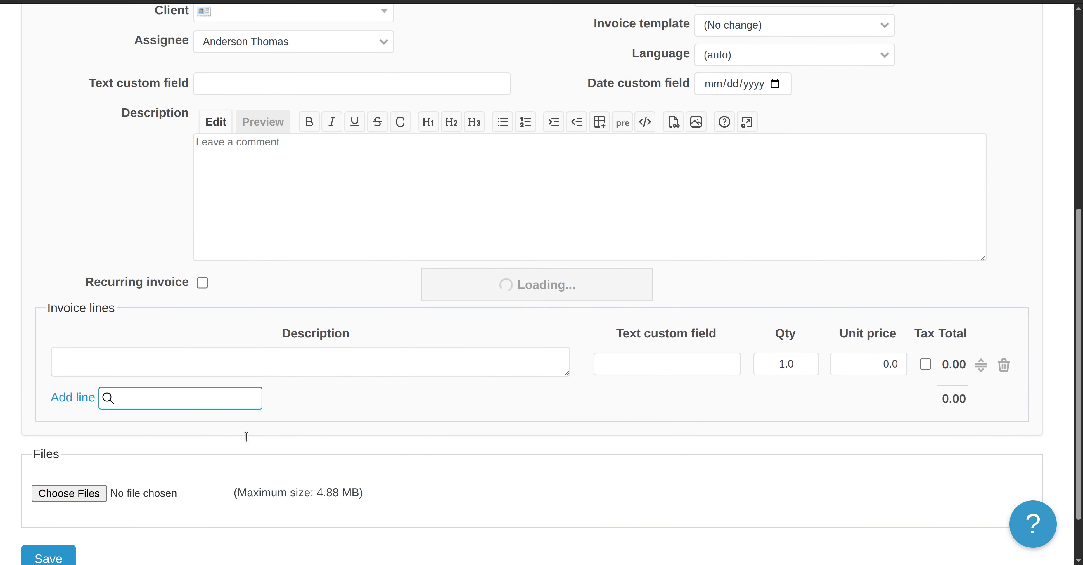
click(1003, 365)
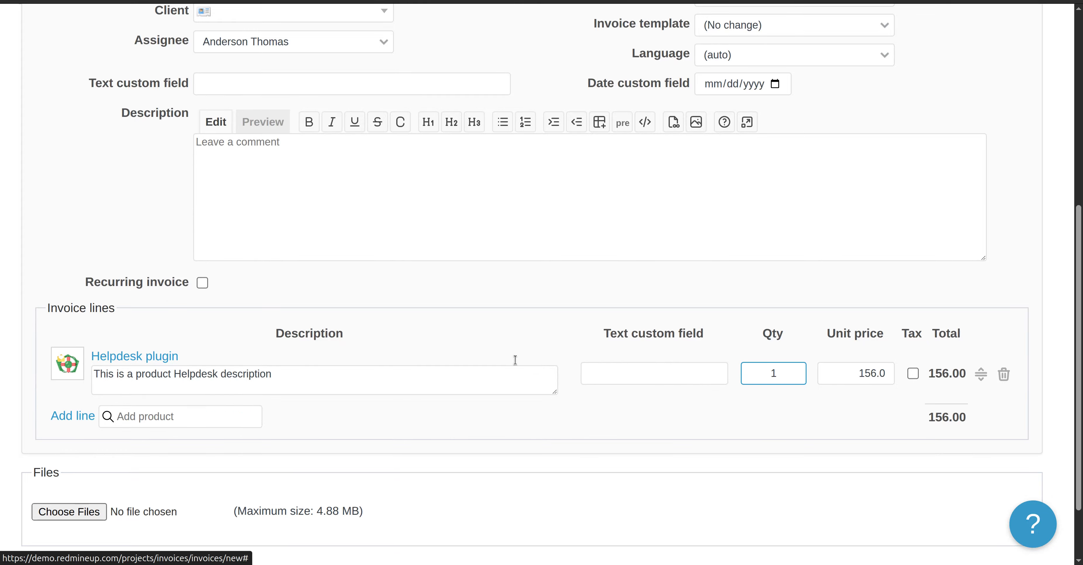
scroll(515, 359, down, 2)
scroll(228, 402, up, 8)
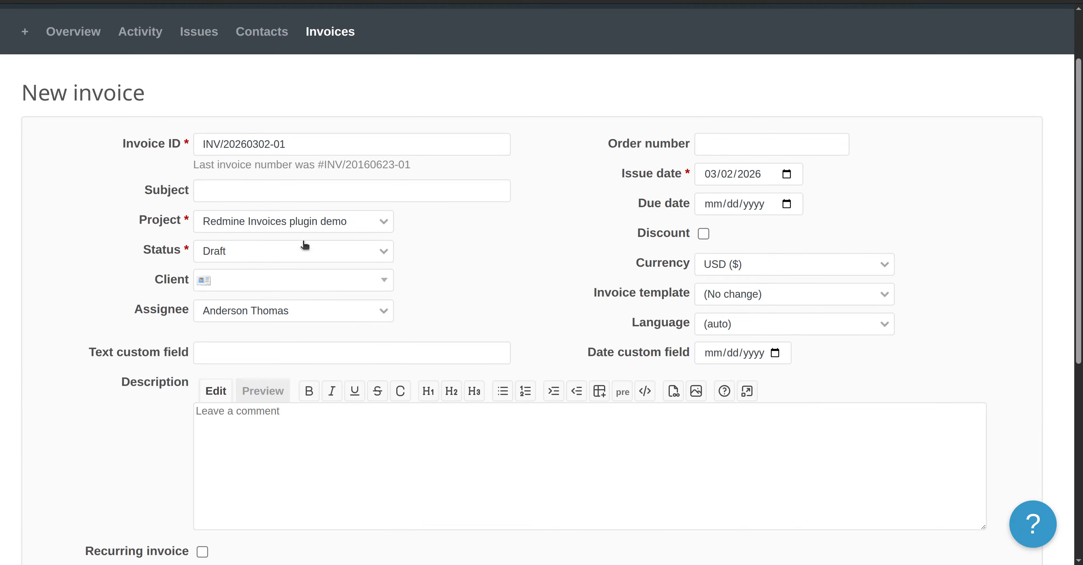
click(288, 196)
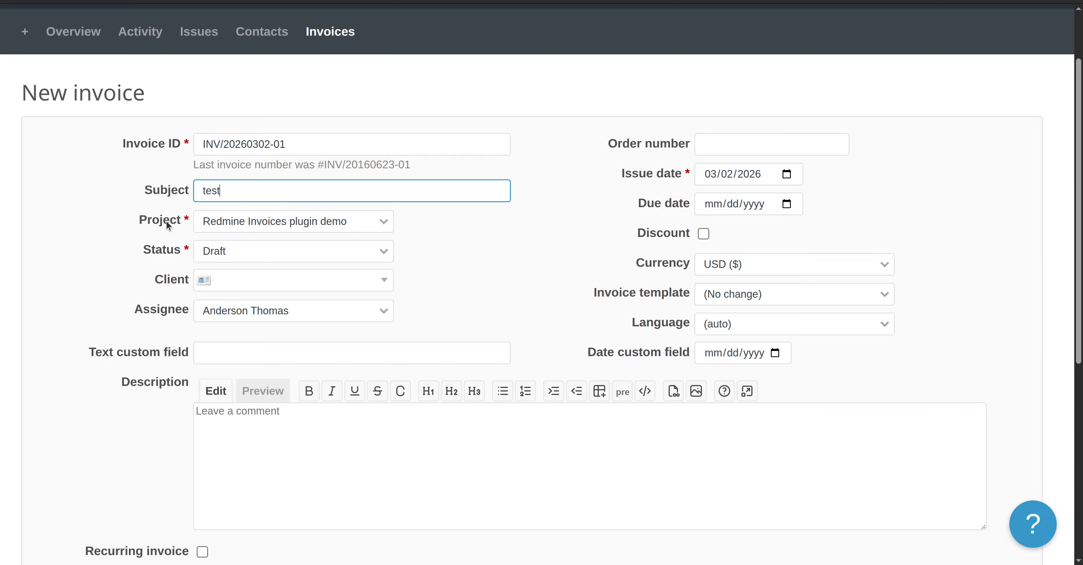
scroll(139, 238, down, 2)
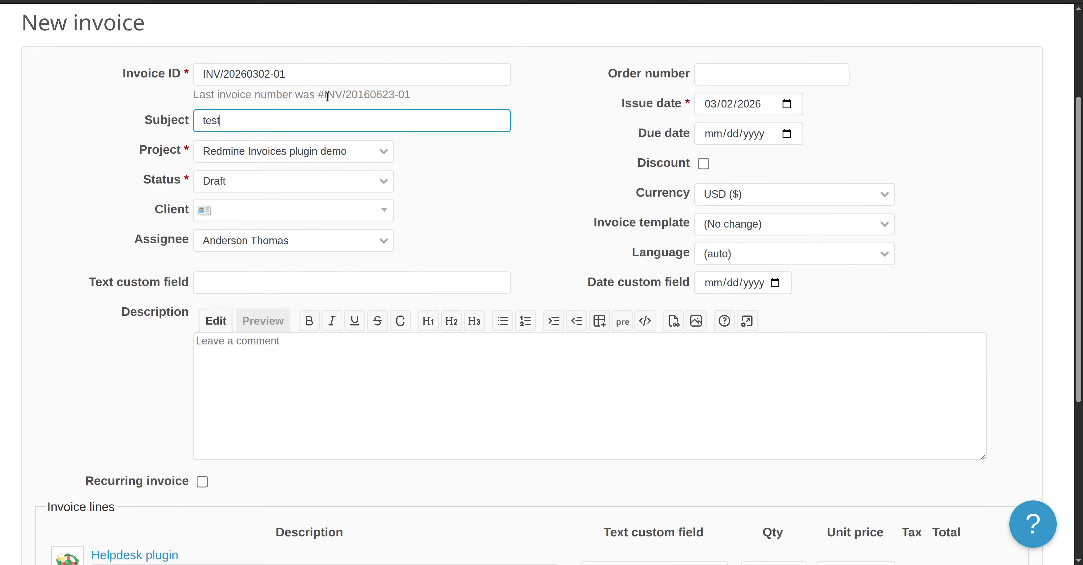
click(325, 75)
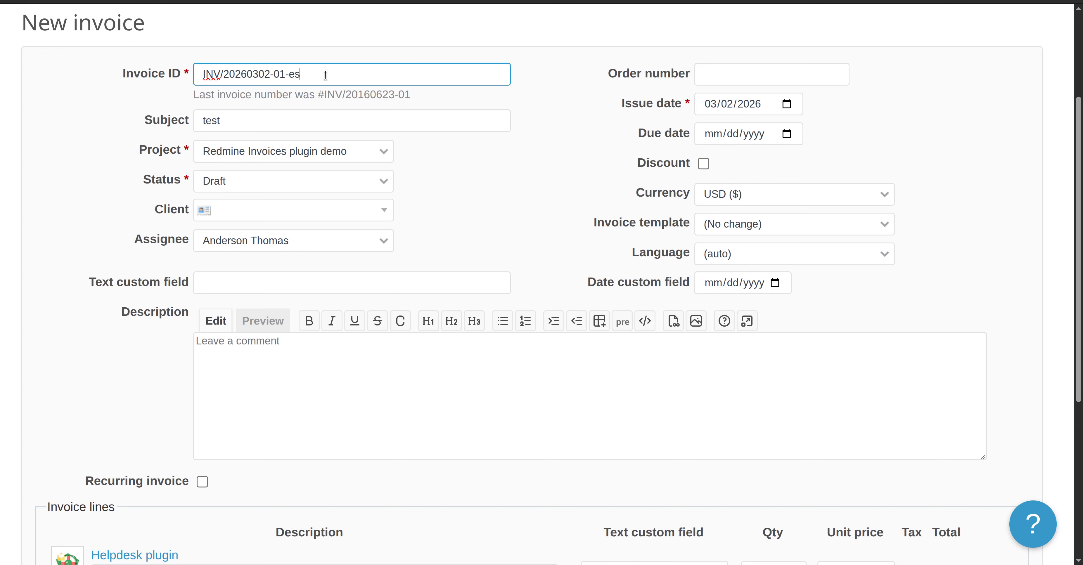
scroll(33, 215, down, 6)
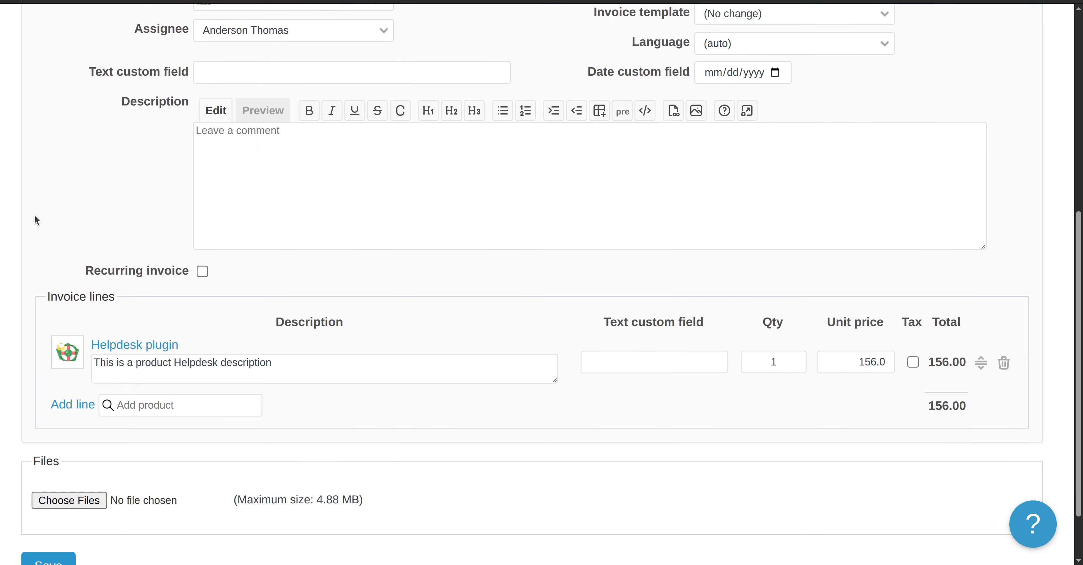
scroll(30, 483, down, 2)
click(40, 489)
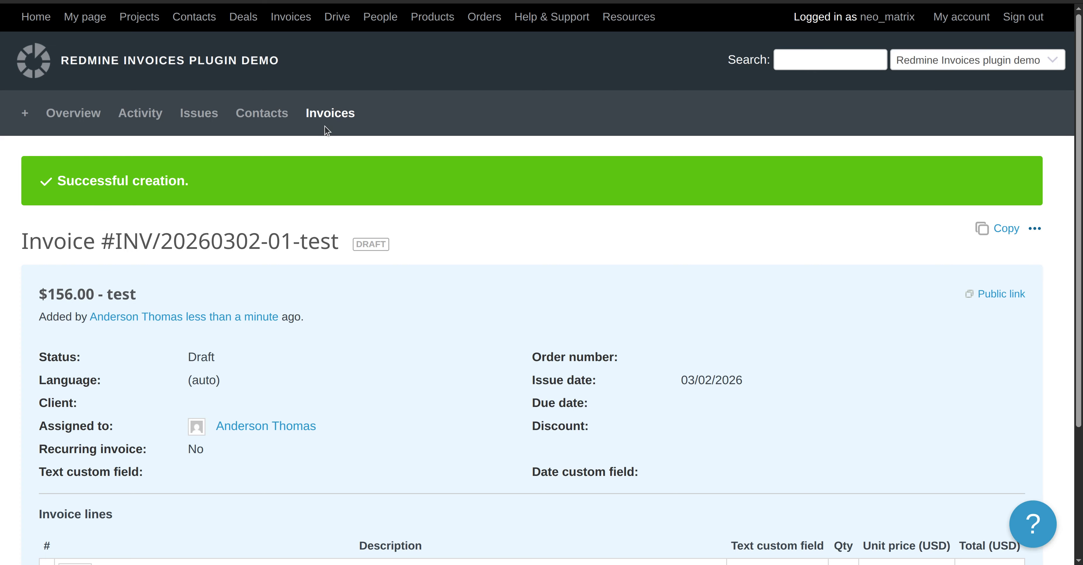
click(329, 114)
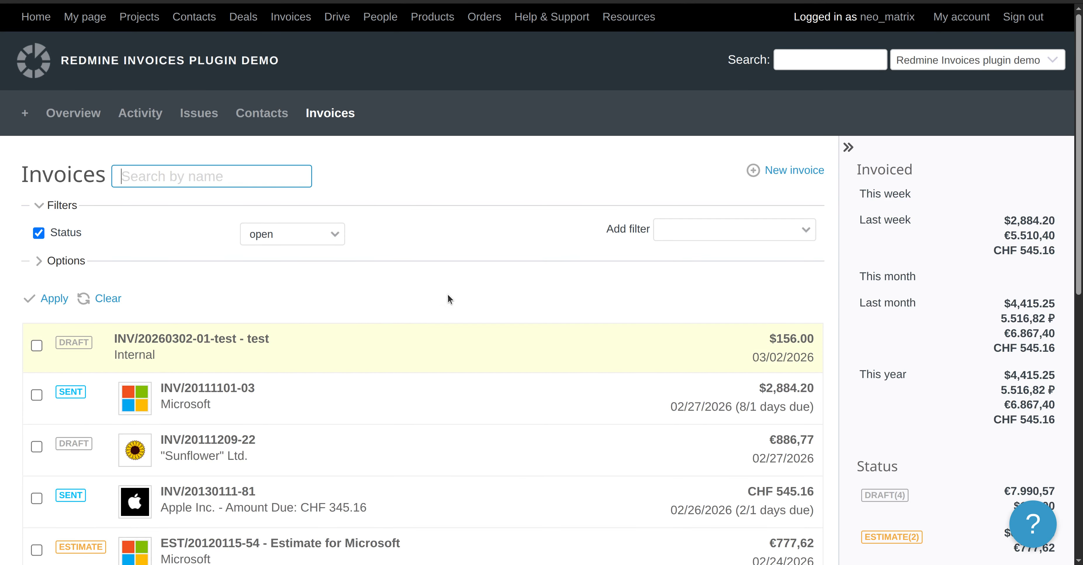
scroll(422, 316, down, 2)
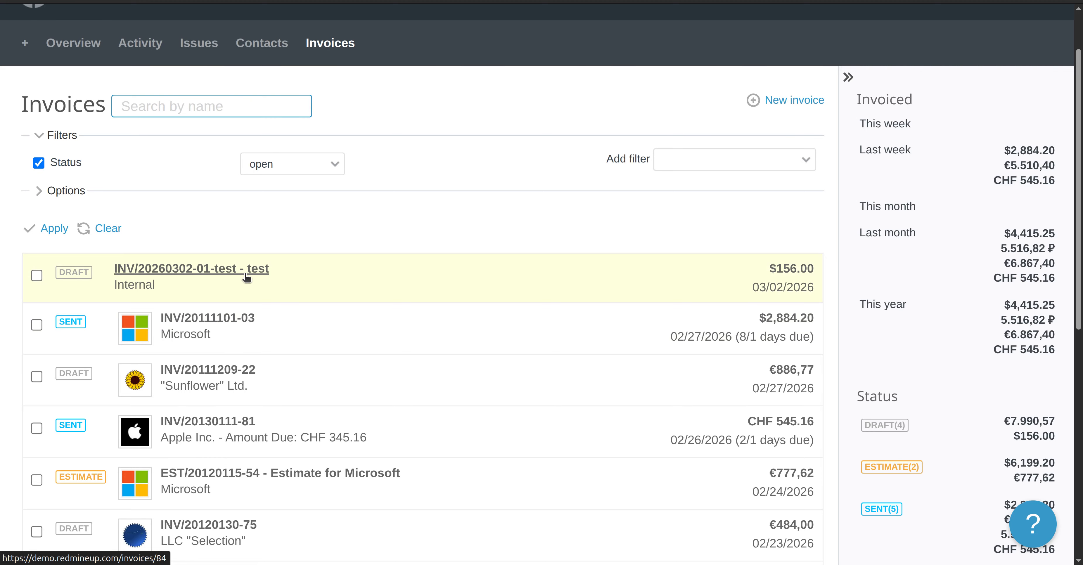
scroll(310, 282, down, 2)
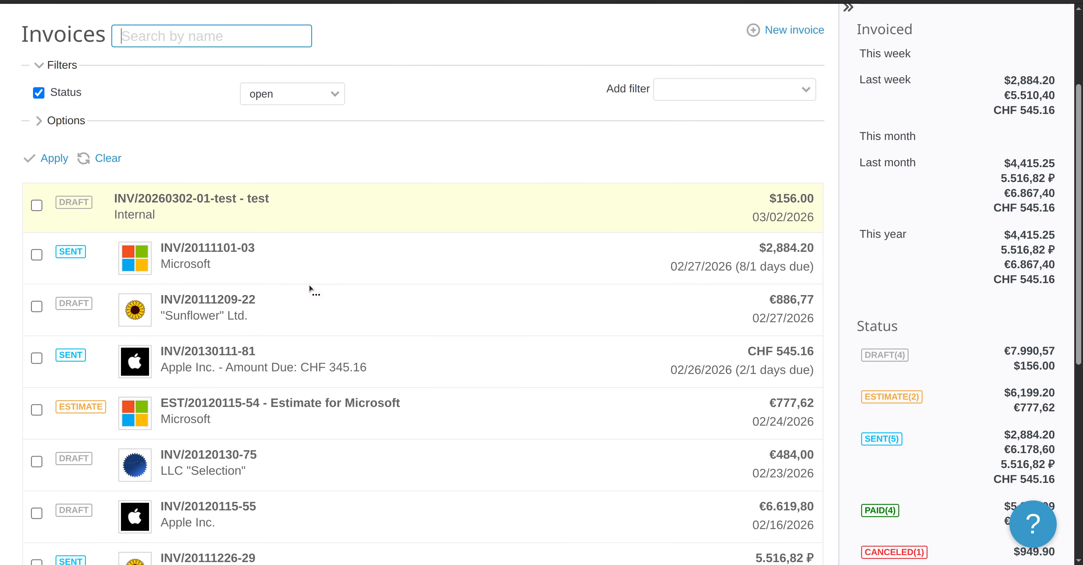
scroll(309, 288, up, 4)
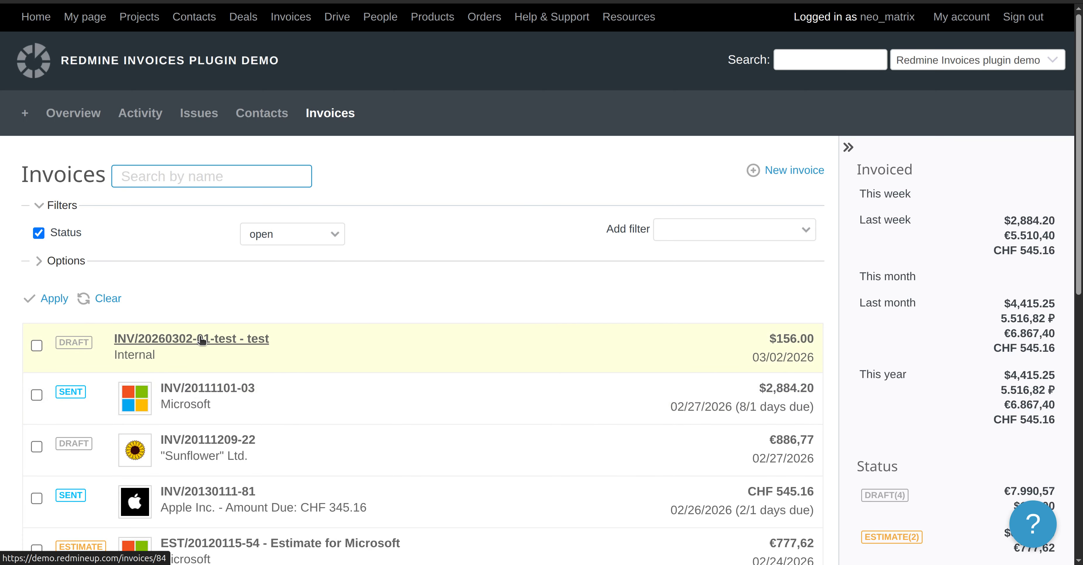
click(254, 341)
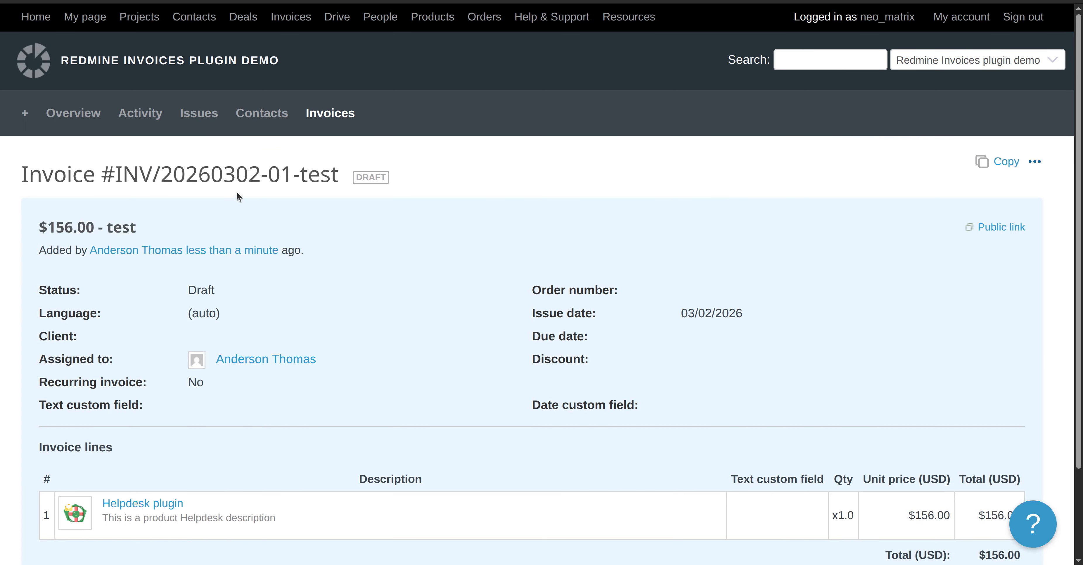
Check the invoice's '...' Actions menu twice for available actions
click(1034, 162)
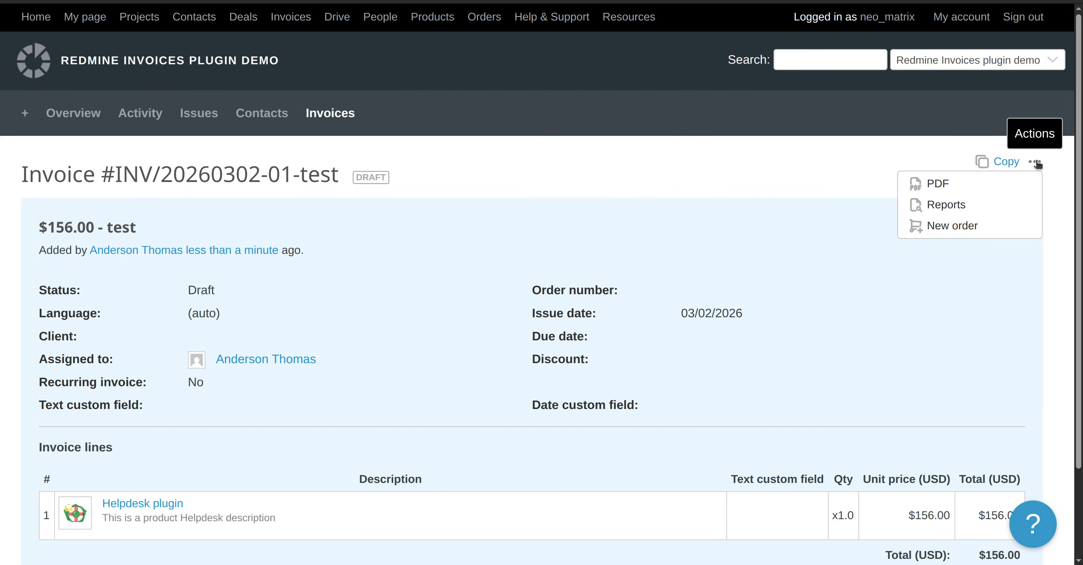
click(677, 171)
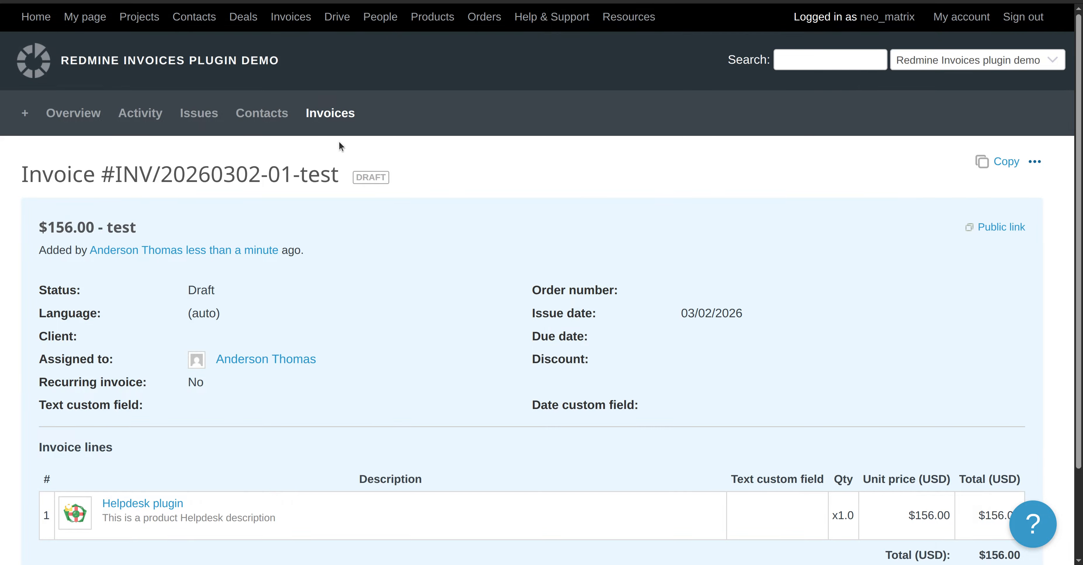
scroll(311, 312, down, 3)
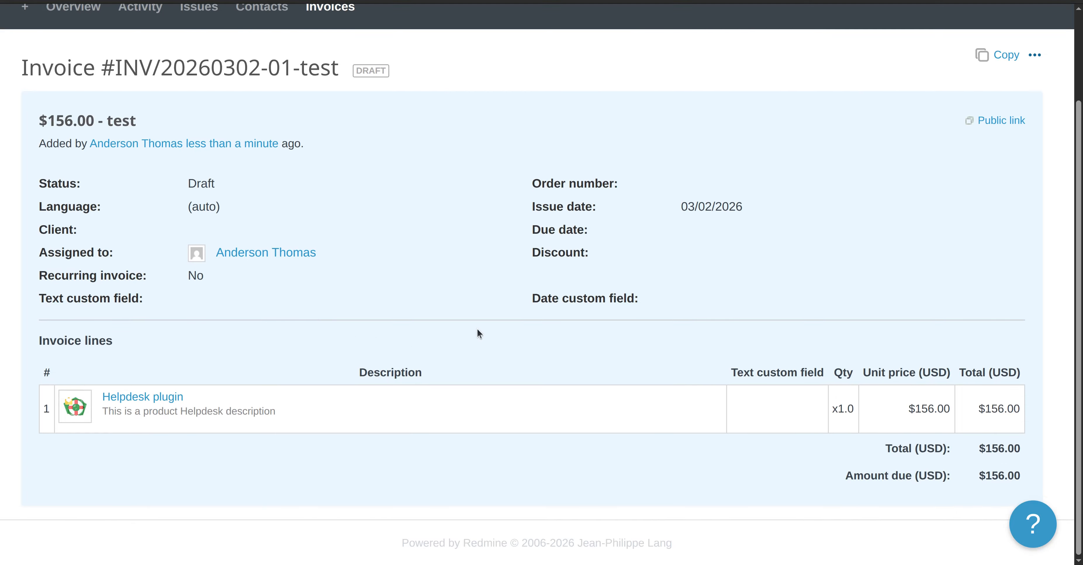
scroll(477, 329, up, 3)
click(1034, 164)
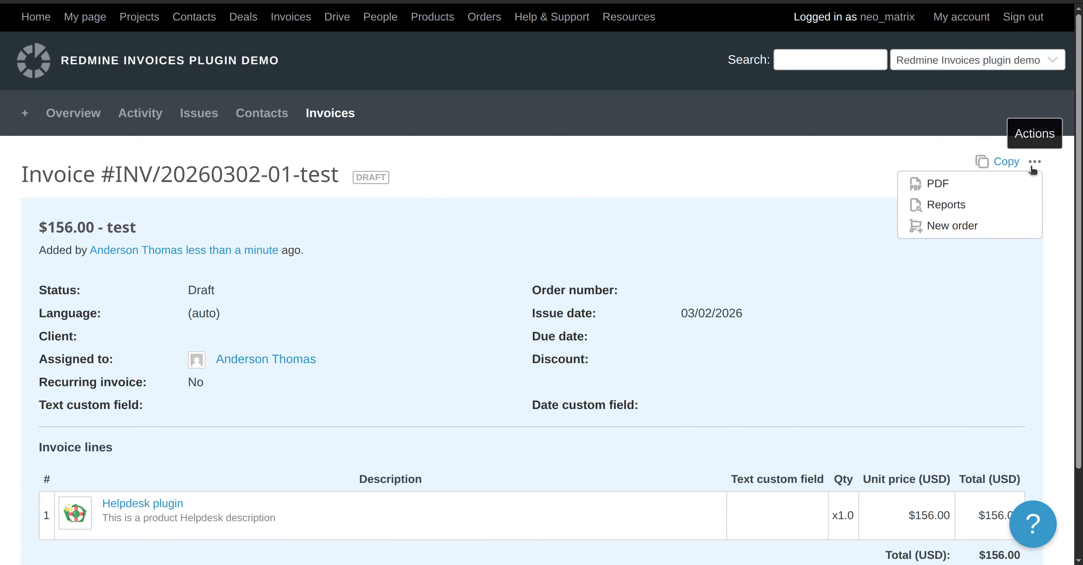
click(631, 191)
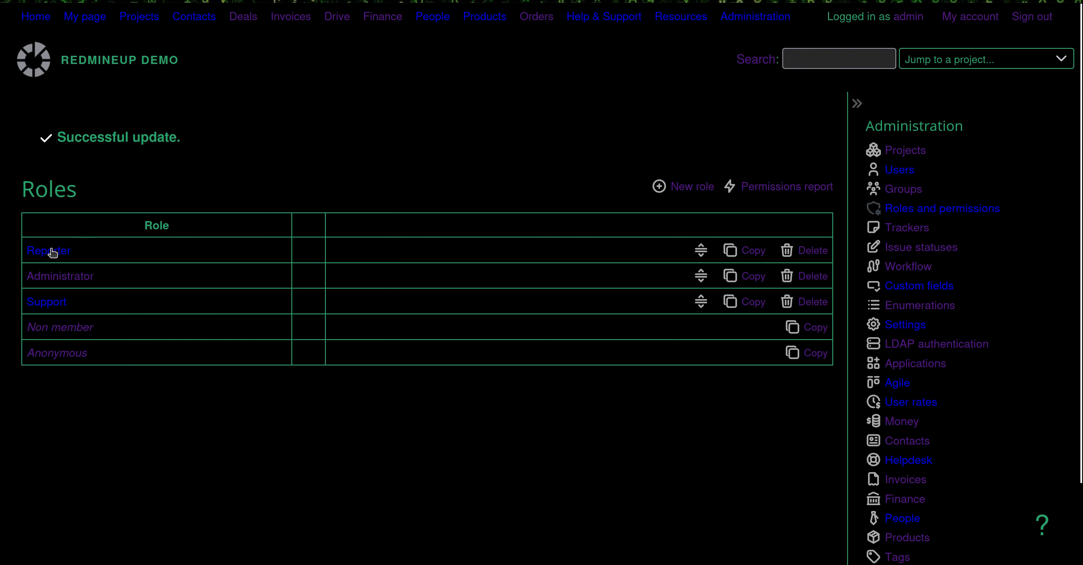
Tick Edit invoices in the Reporter role's Invoices permissions and save the role
click(47, 252)
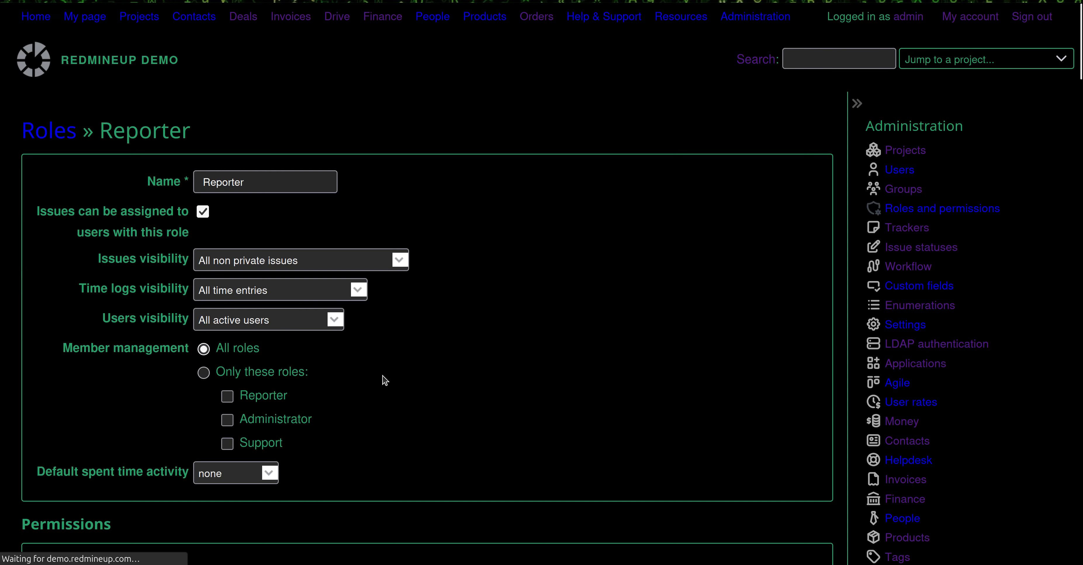
scroll(381, 379, down, 15)
scroll(382, 380, up, 12)
scroll(382, 379, down, 12)
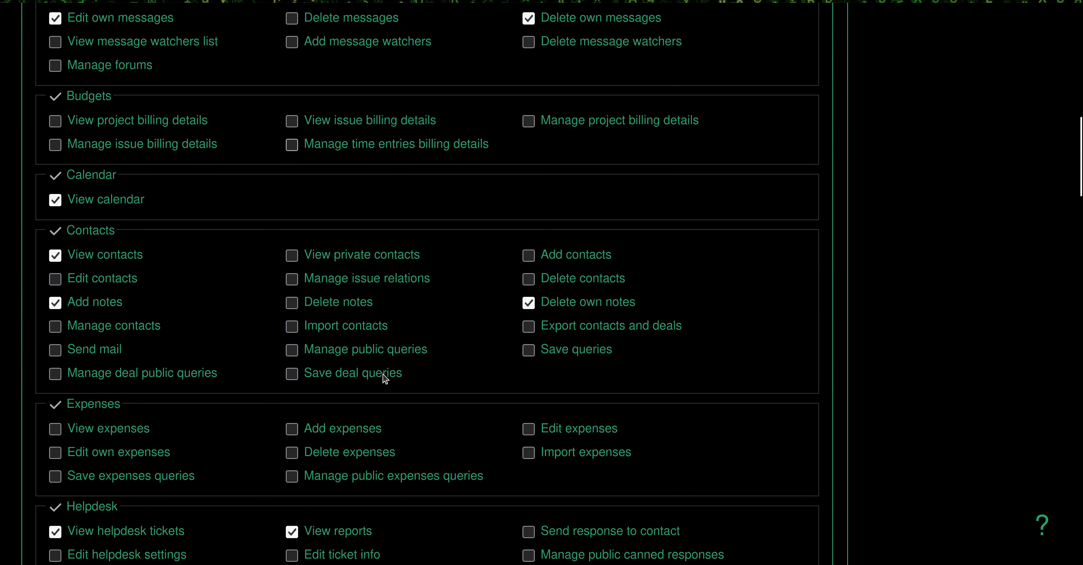
scroll(384, 378, down, 10)
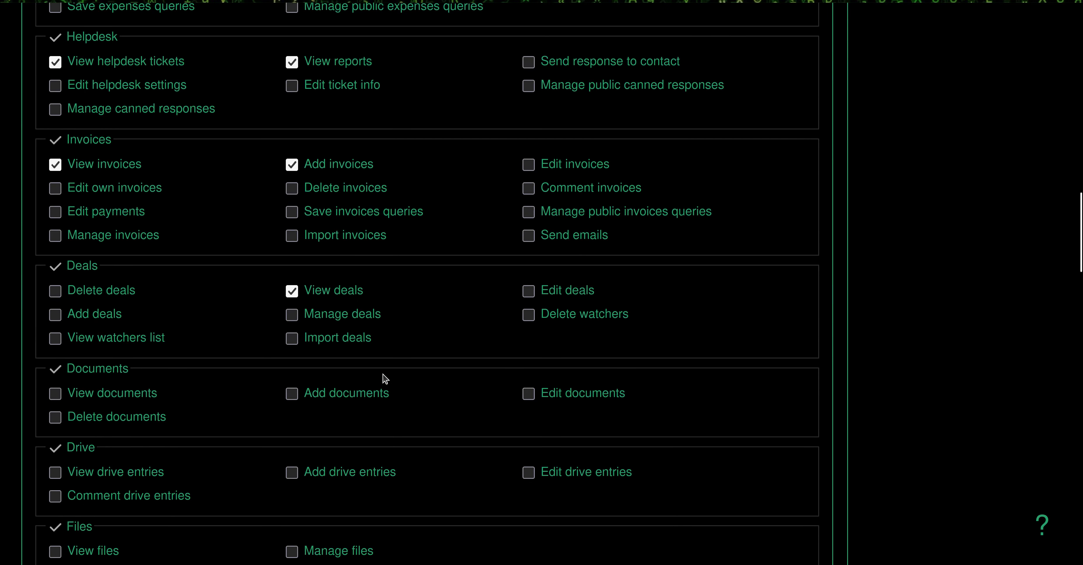
scroll(384, 378, up, 15)
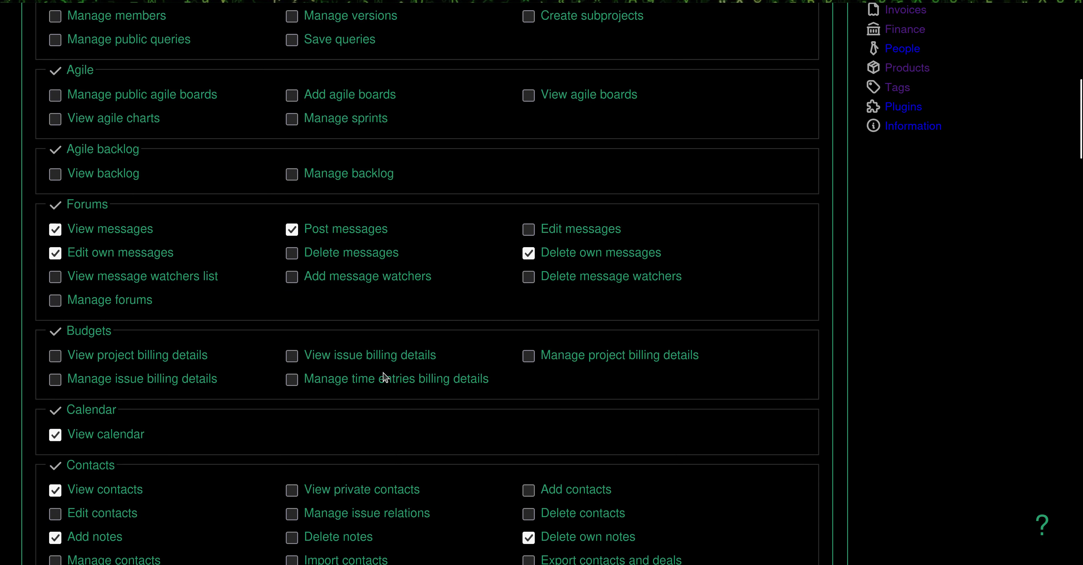
scroll(385, 377, up, 5)
scroll(384, 376, down, 20)
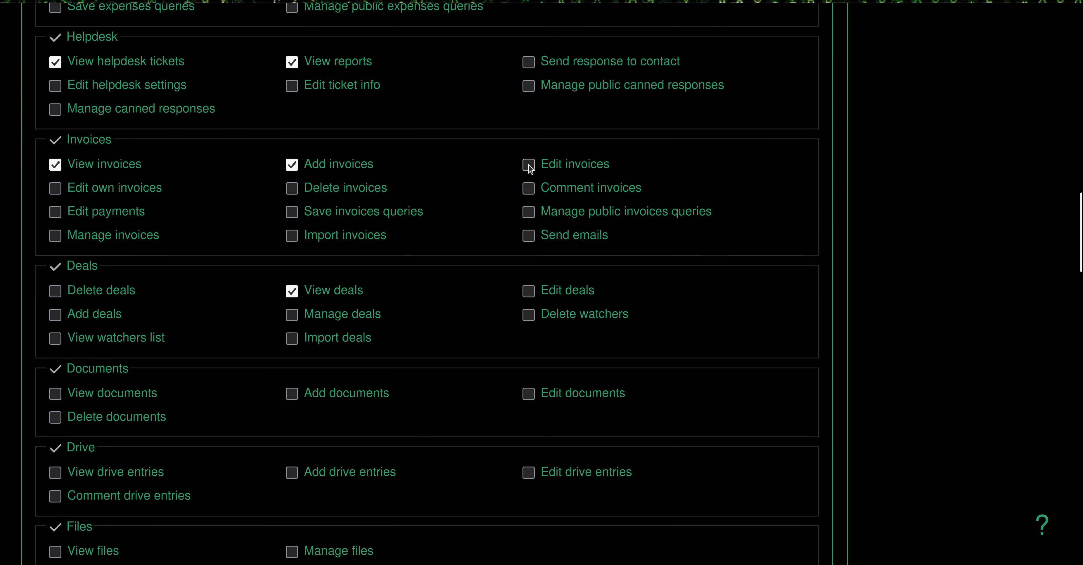
click(529, 166)
scroll(176, 385, down, 10)
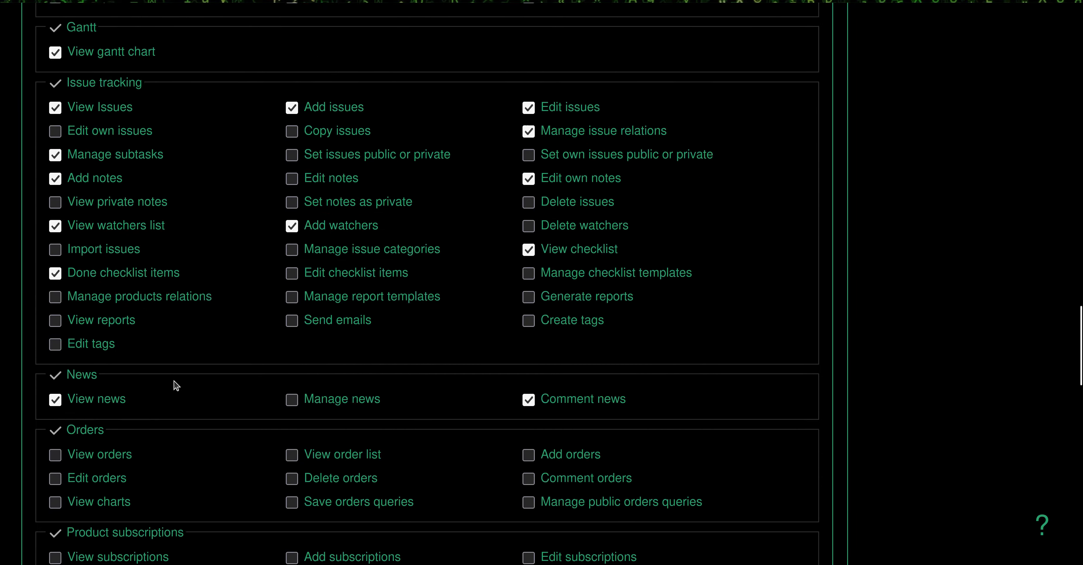
scroll(175, 385, down, 10)
click(65, 496)
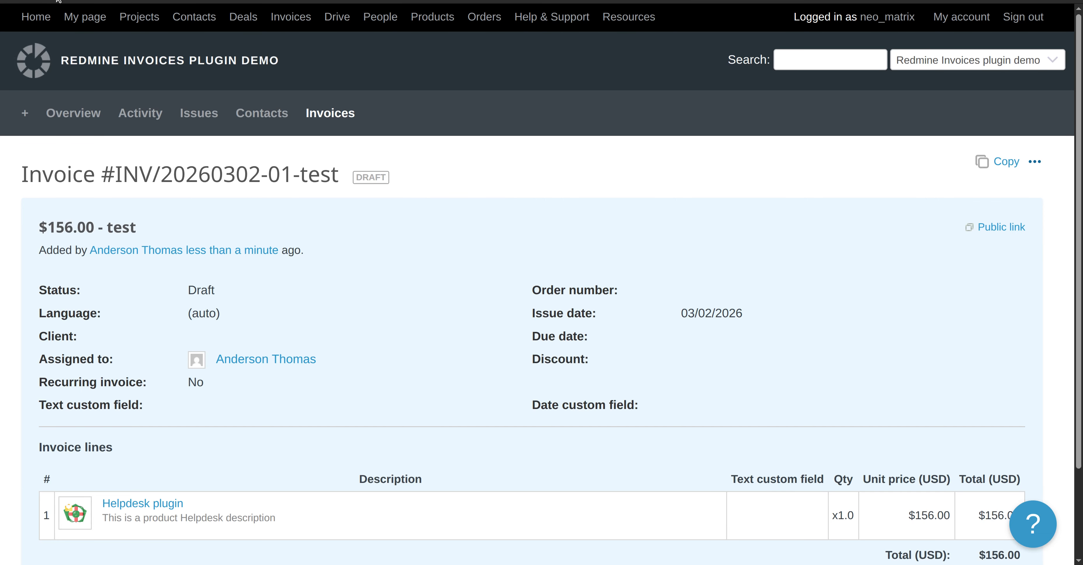
click(57, 0)
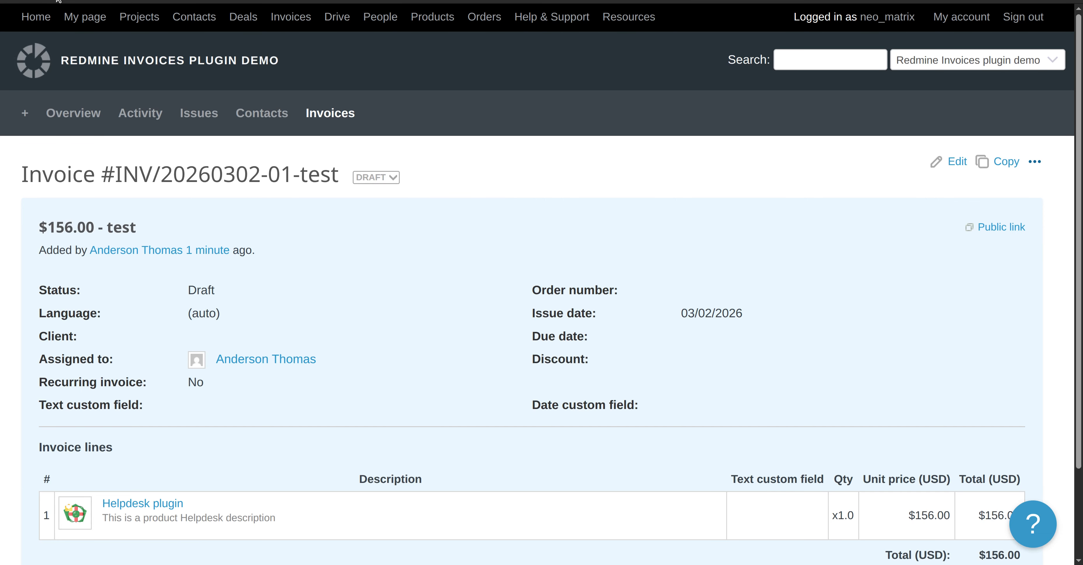
click(957, 162)
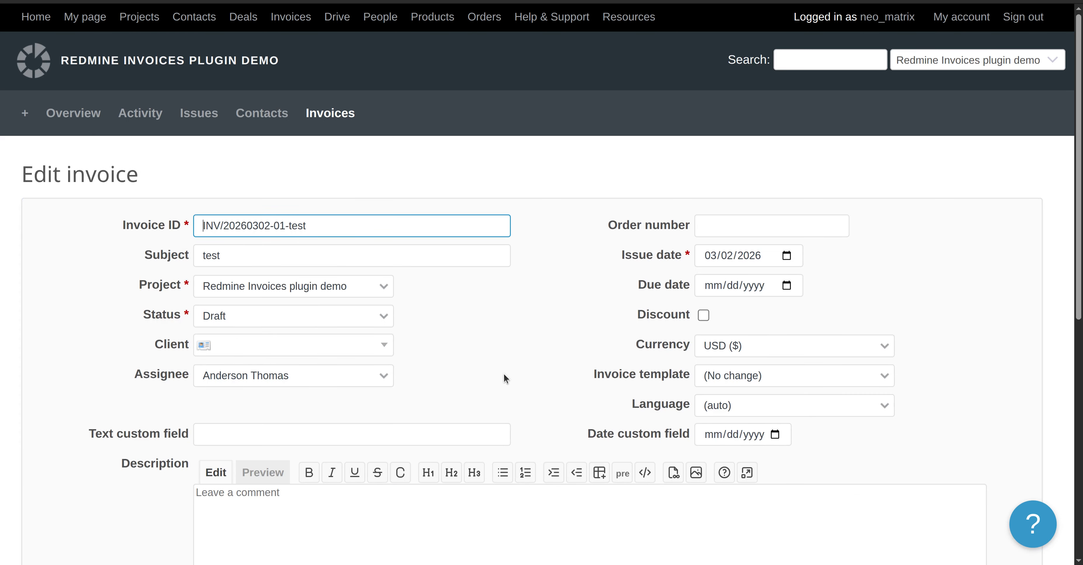
click(742, 346)
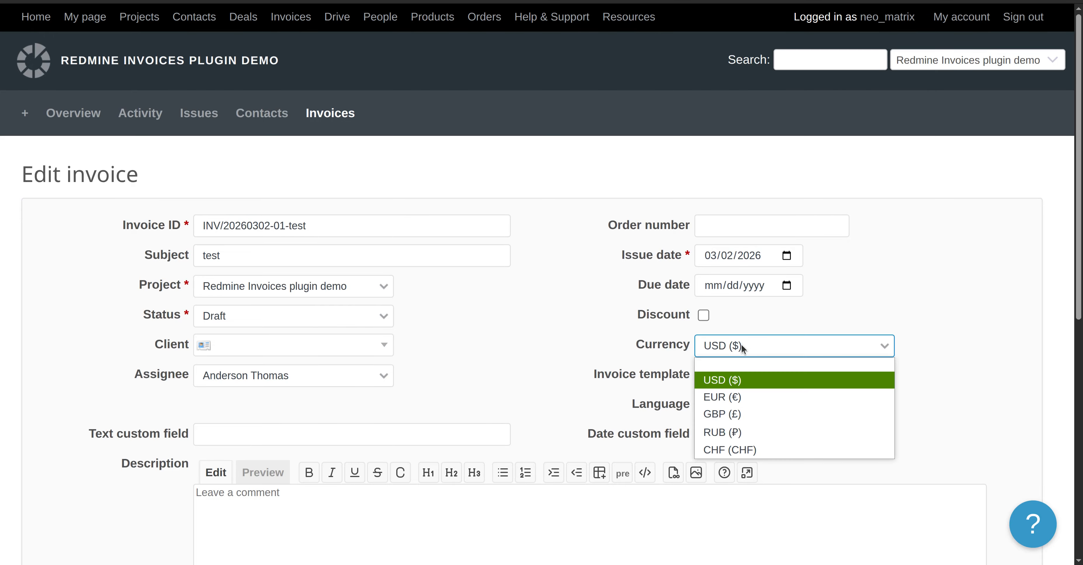
click(741, 398)
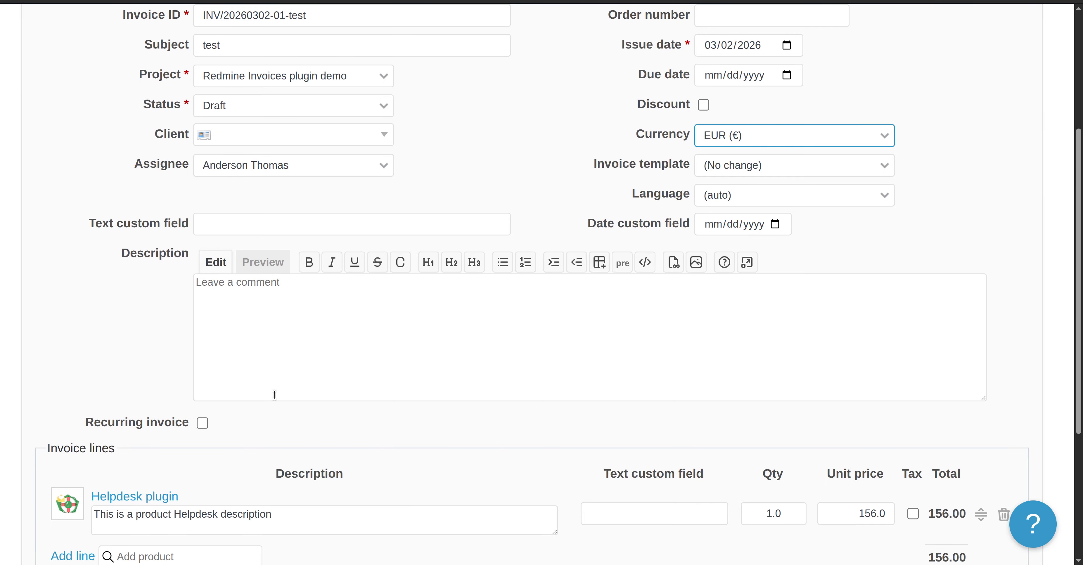
Set the description to 'We have changed the currency to be EUR' and save the invoice
scroll(275, 400, down, 5)
click(361, 121)
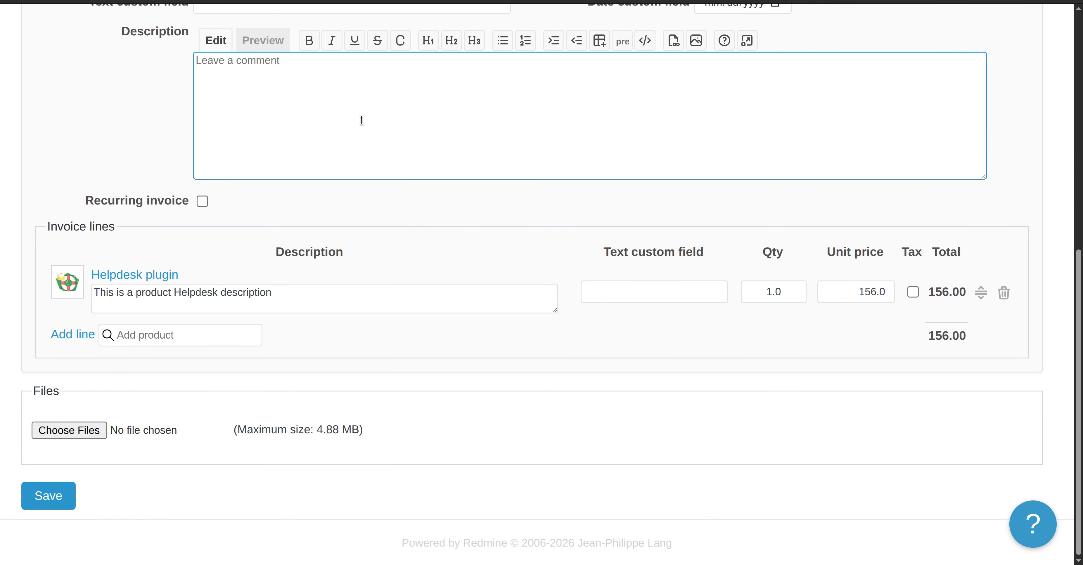
text(We have )
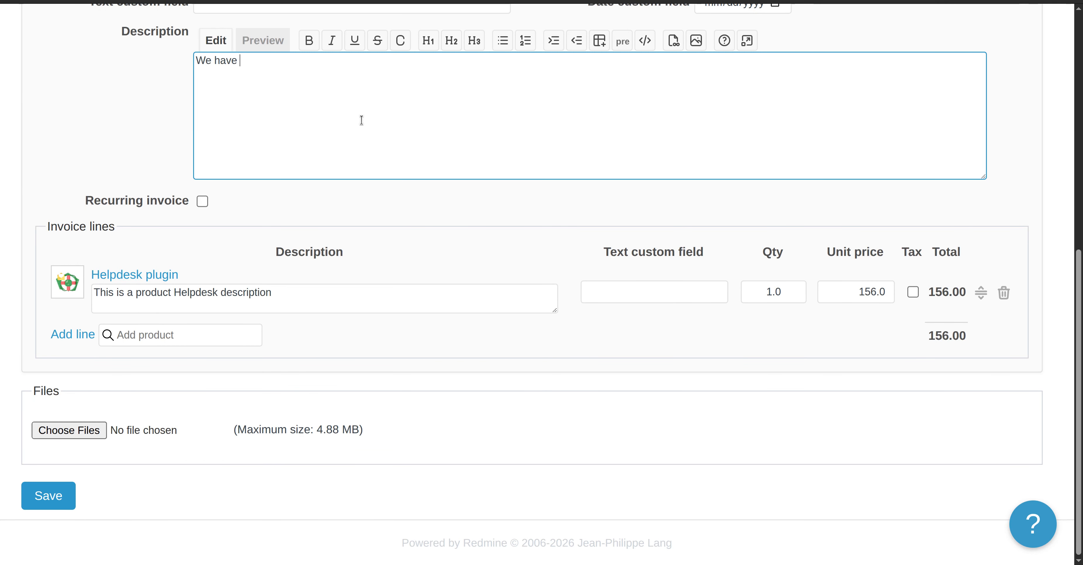
text(changed the c)
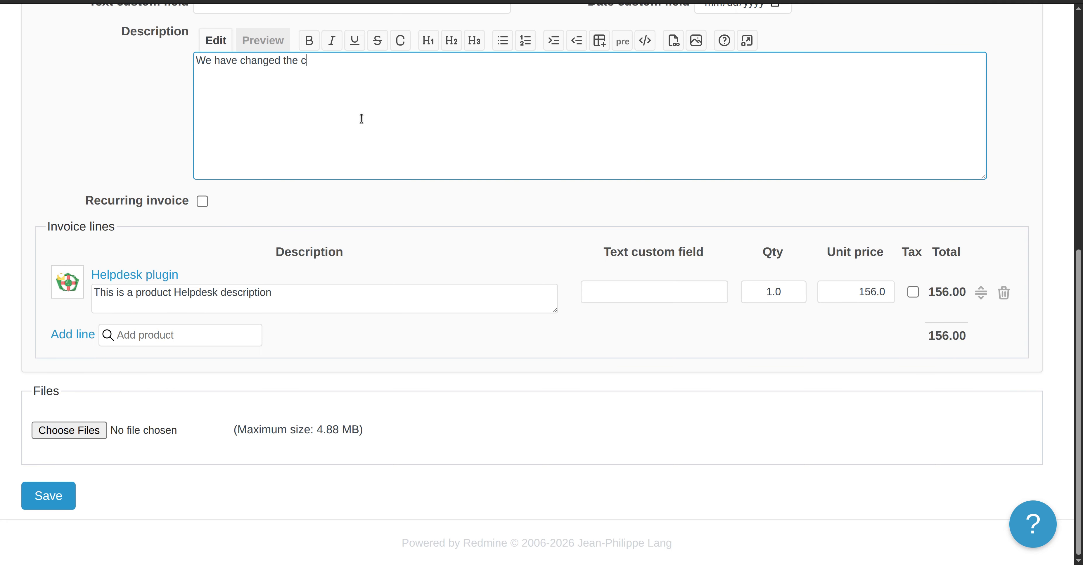
text(urrency to be EUR)
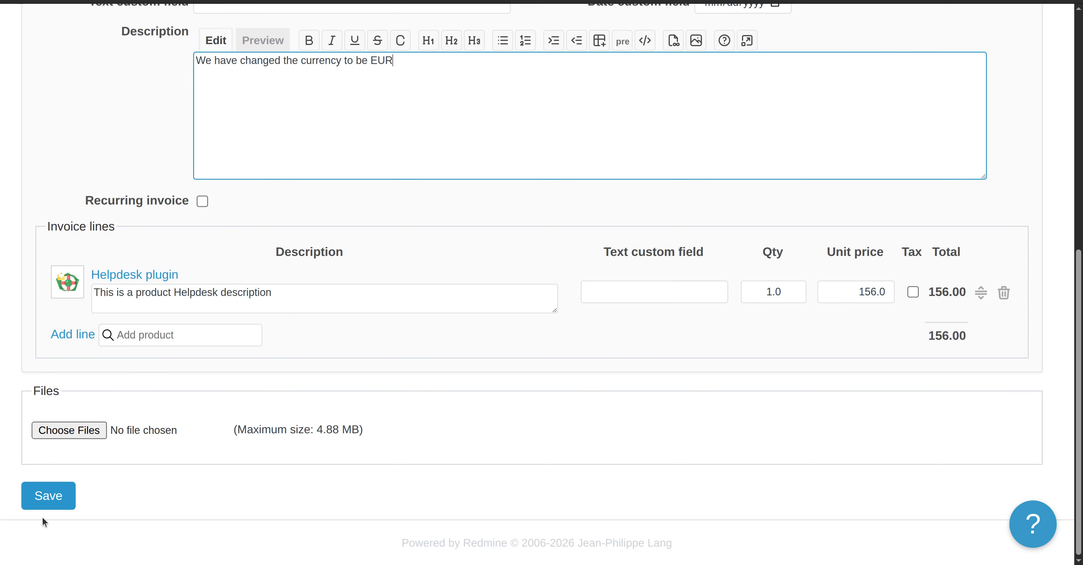
click(40, 504)
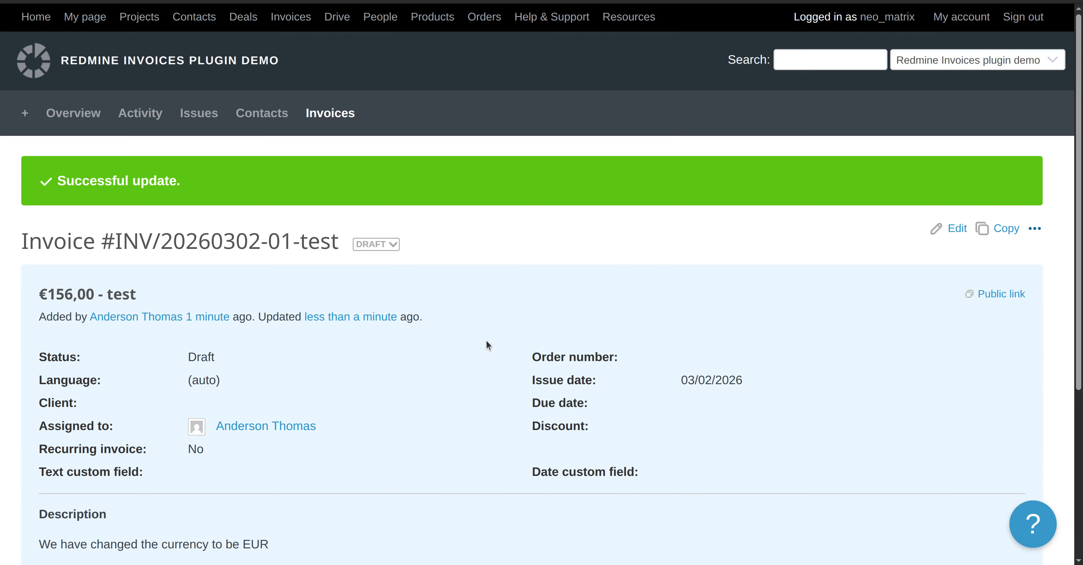
Check the invoice's ••• menu, which offers only PDF, Reports and New order
scroll(408, 391, down, 5)
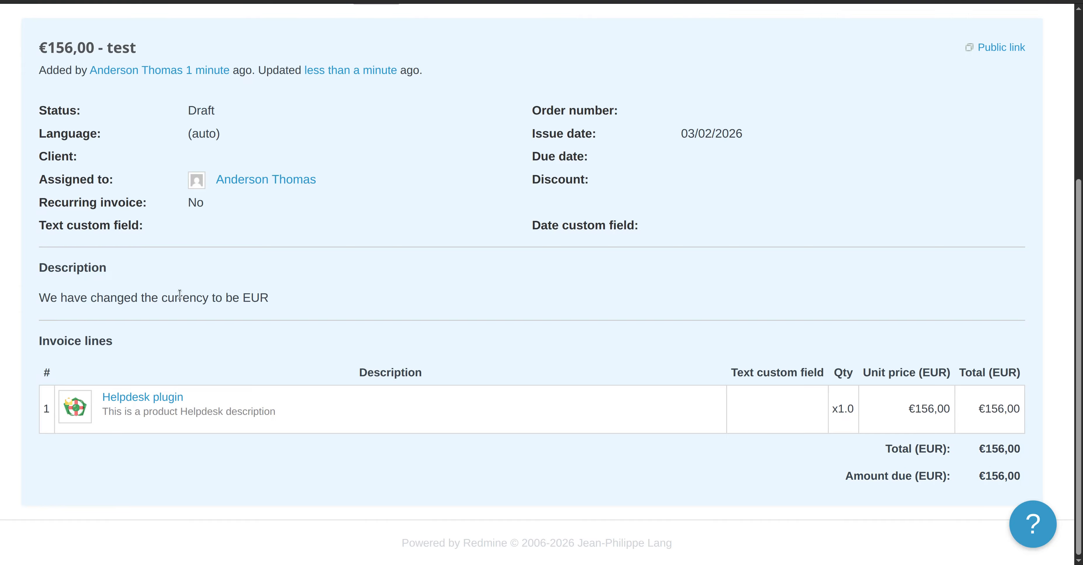
triple_click(123, 296)
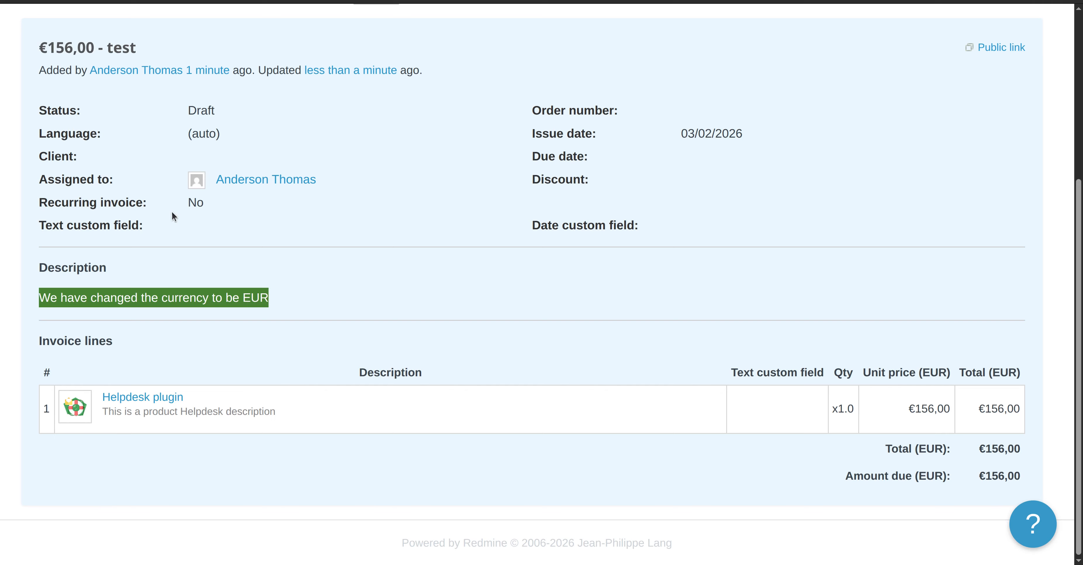
scroll(288, 304, up, 5)
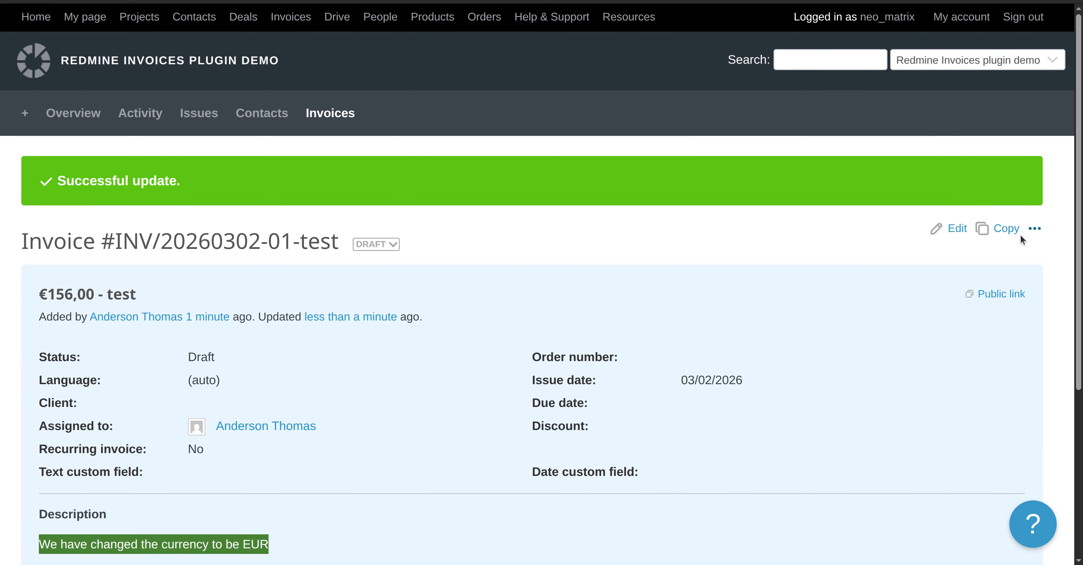
click(1034, 229)
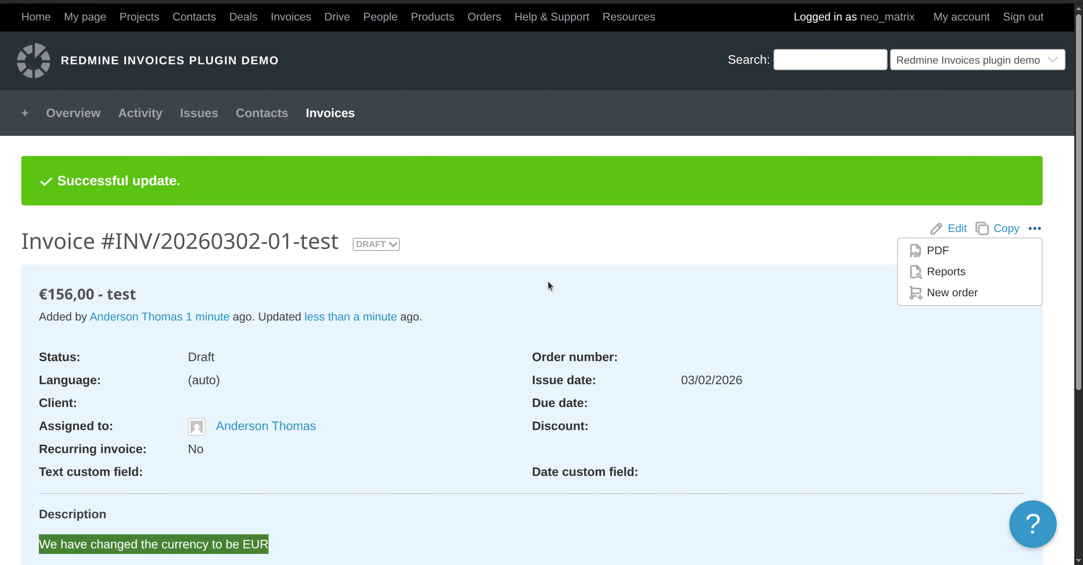
click(643, 261)
click(1035, 231)
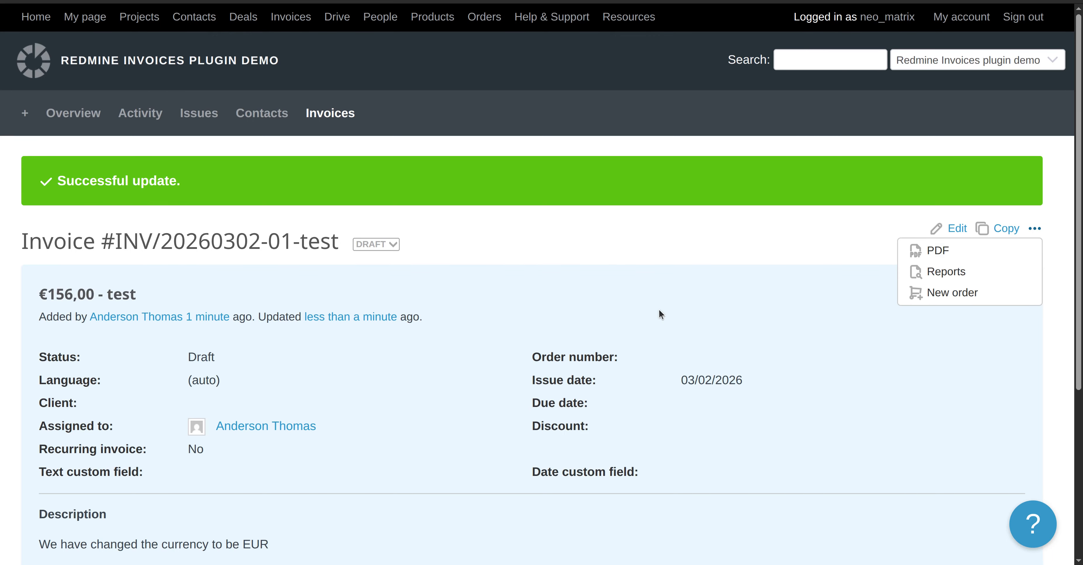
click(650, 268)
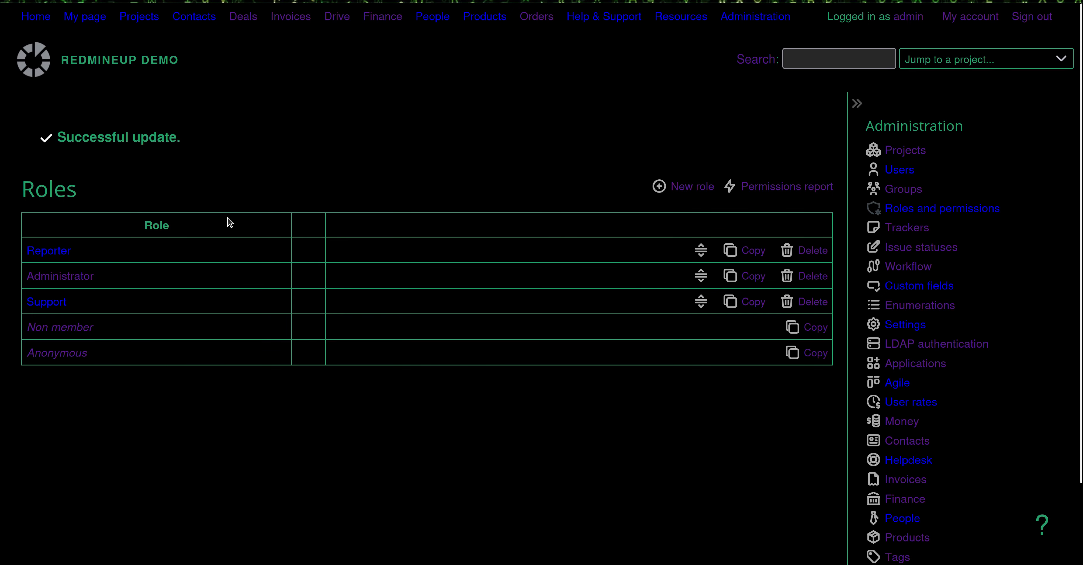
Tick Delete invoices in the Reporter role's Invoices permissions and save the role
click(42, 252)
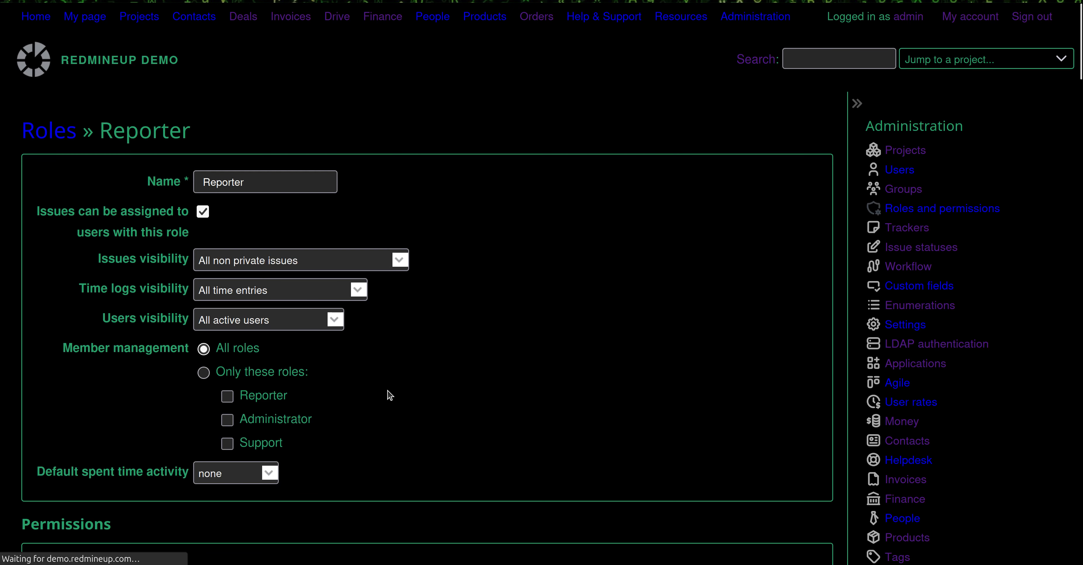
scroll(389, 394, down, 15)
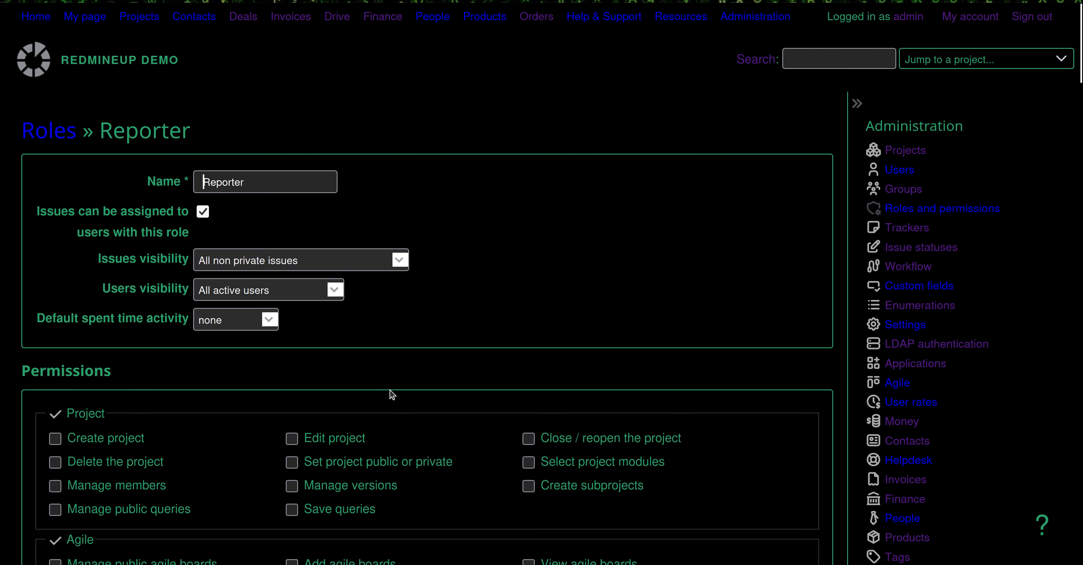
scroll(392, 394, down, 20)
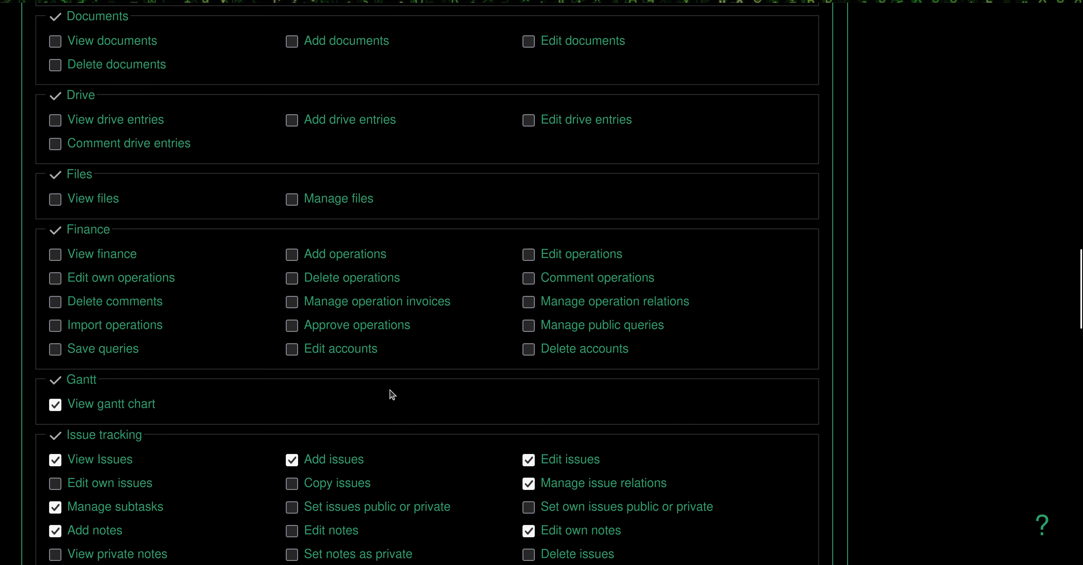
scroll(391, 394, up, 8)
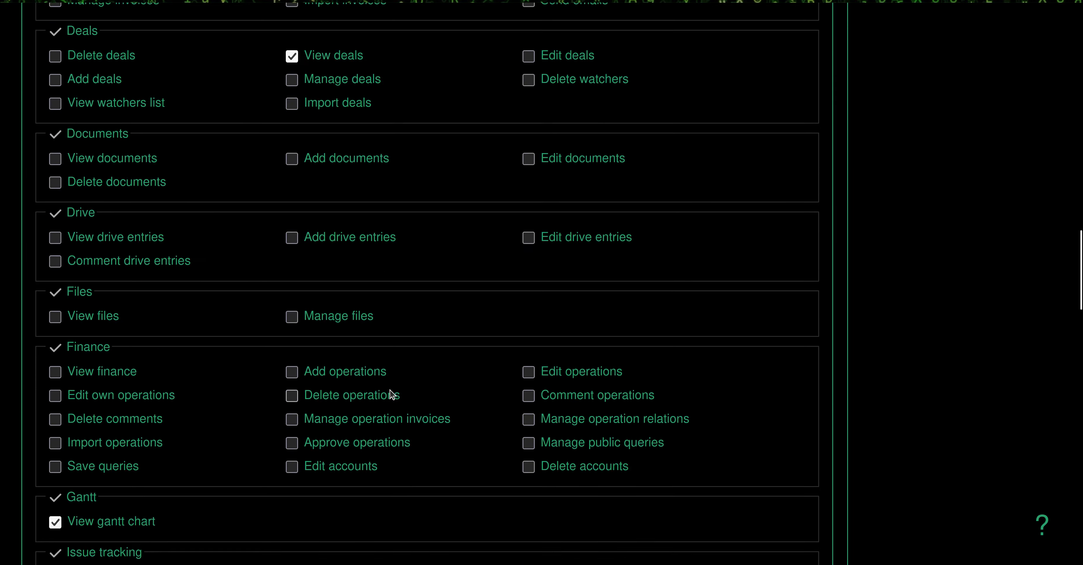
scroll(390, 394, up, 5)
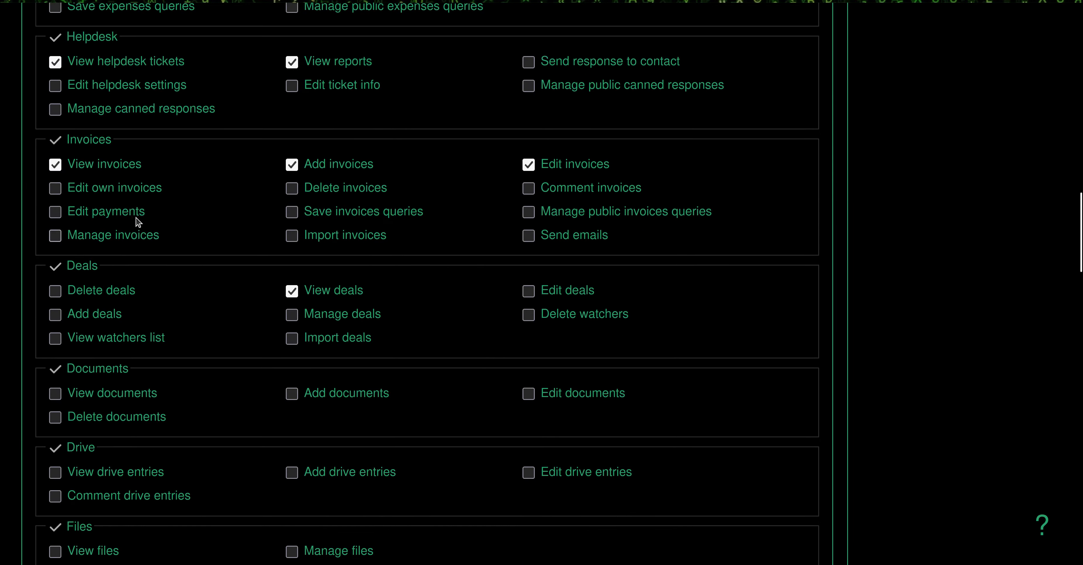
click(355, 189)
scroll(101, 508, down, 20)
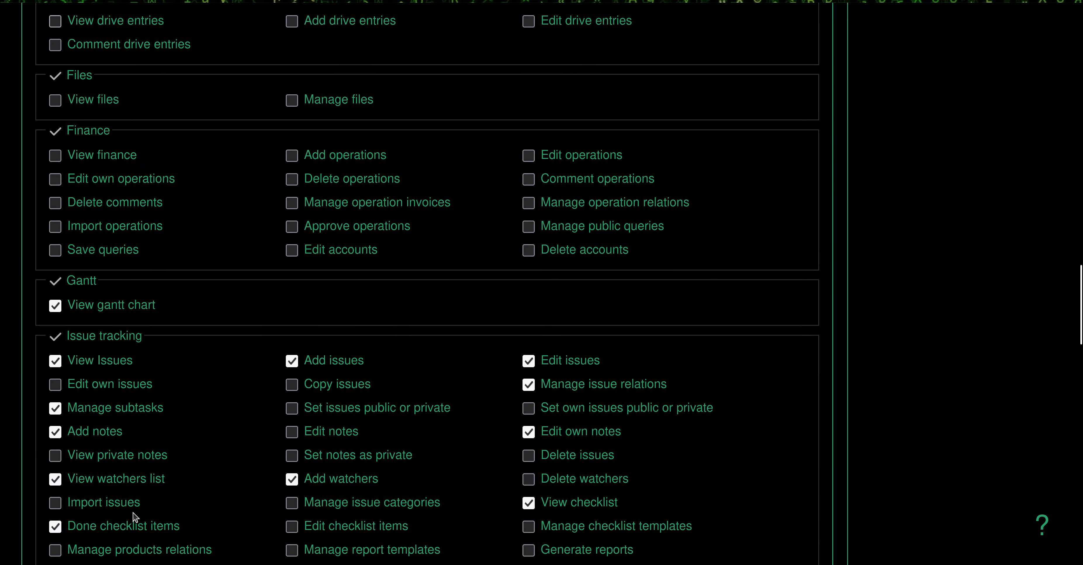
scroll(70, 521, down, 15)
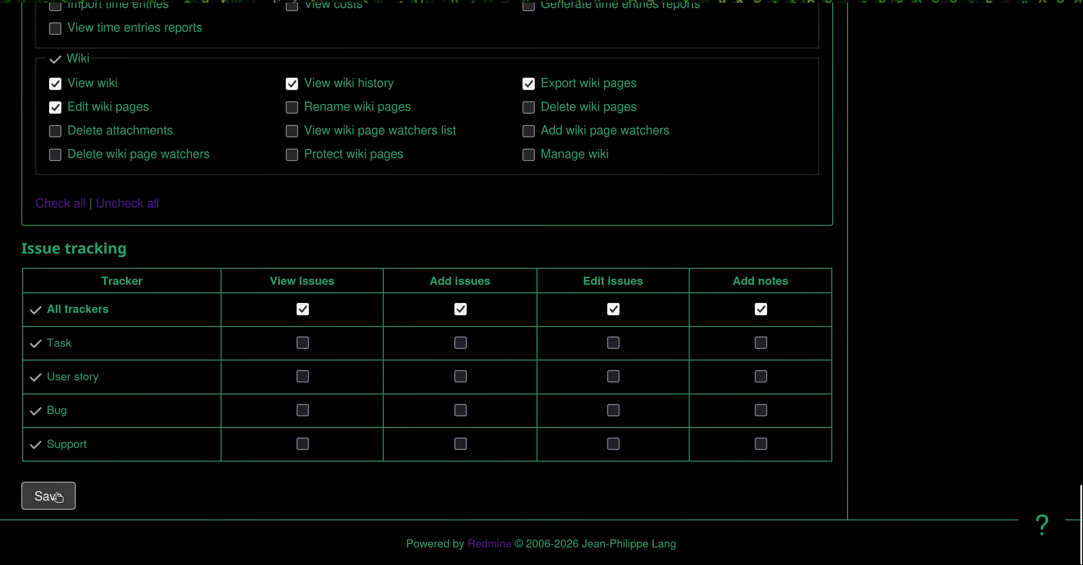
click(48, 497)
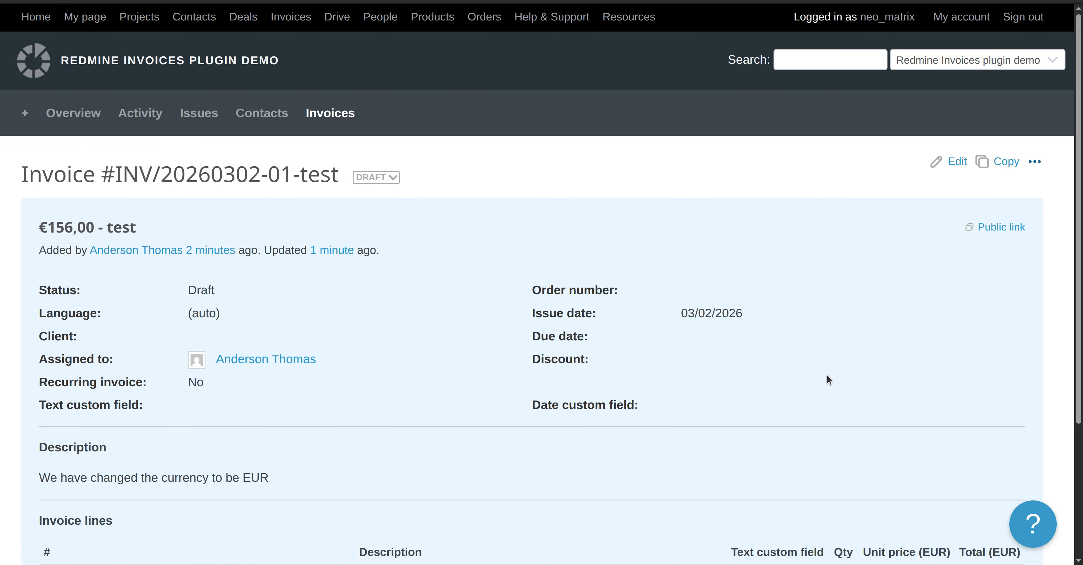
click(1035, 161)
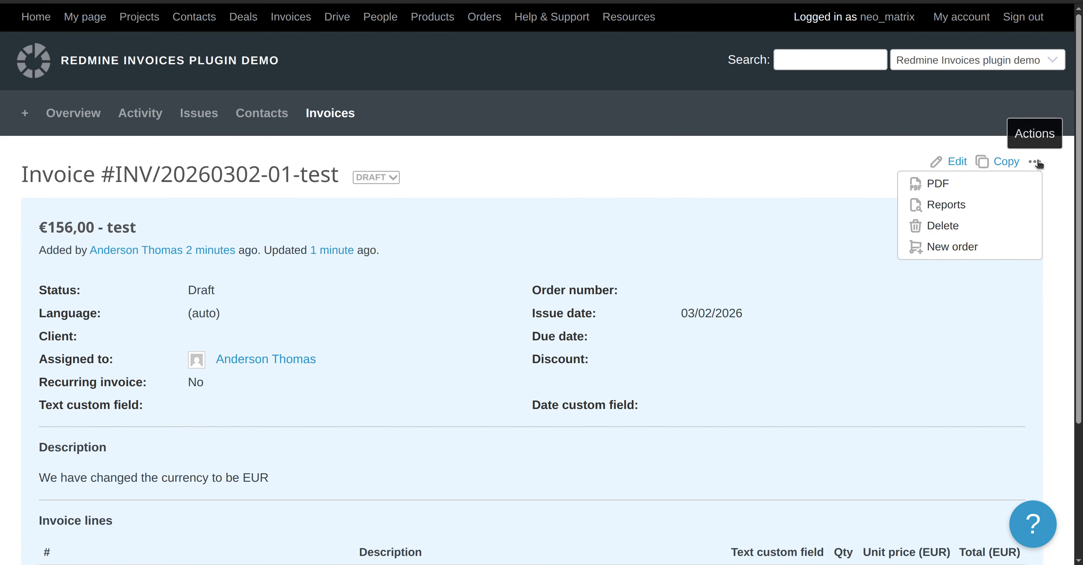
click(941, 228)
click(640, 69)
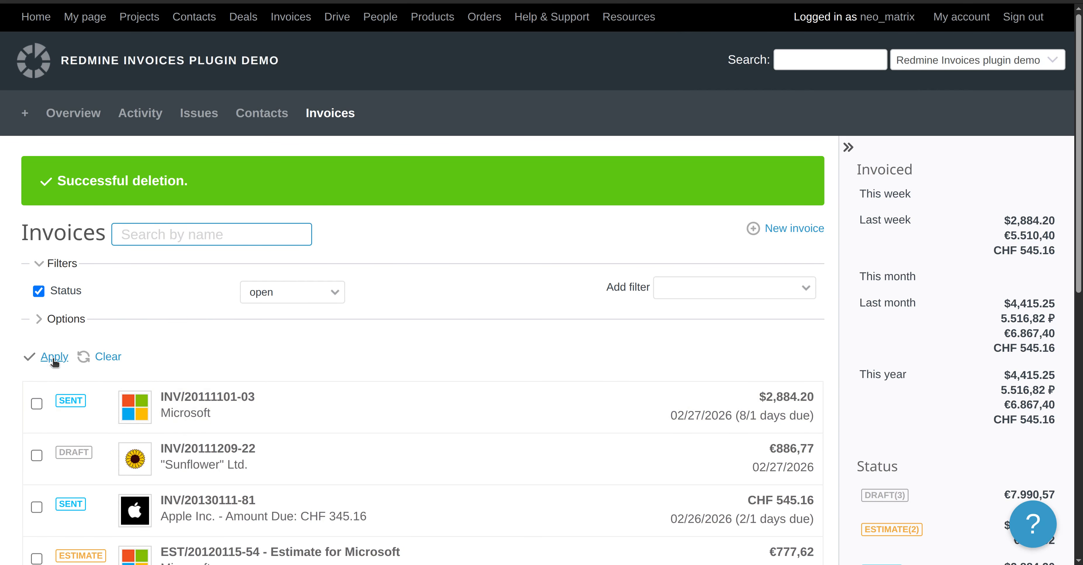
scroll(229, 372, down, 1)
scroll(229, 371, up, 1)
scroll(435, 410, down, 8)
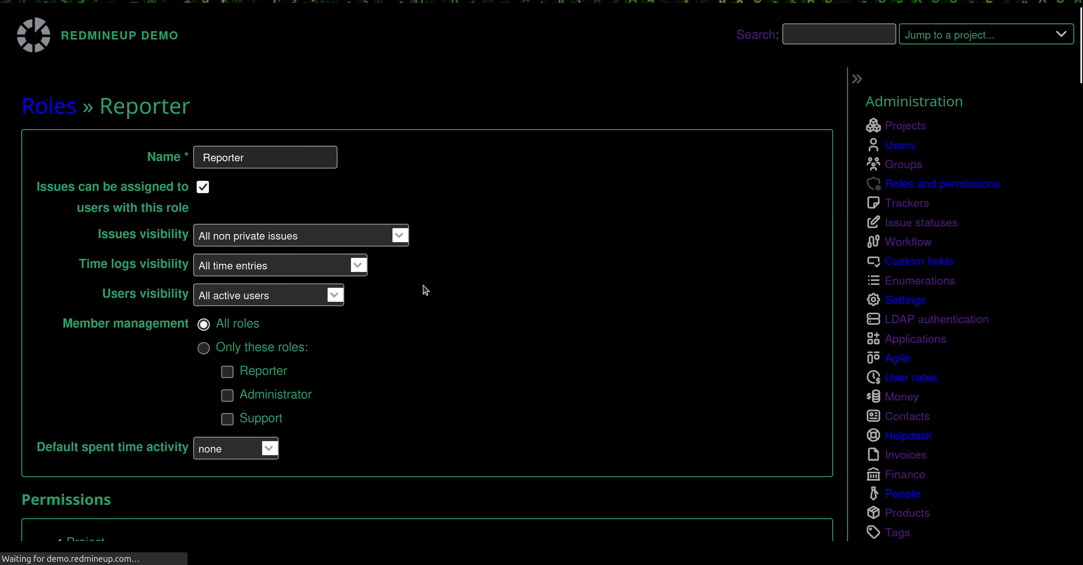
Tick Save invoices queries for the Reporter role and save the role
scroll(423, 290, down, 15)
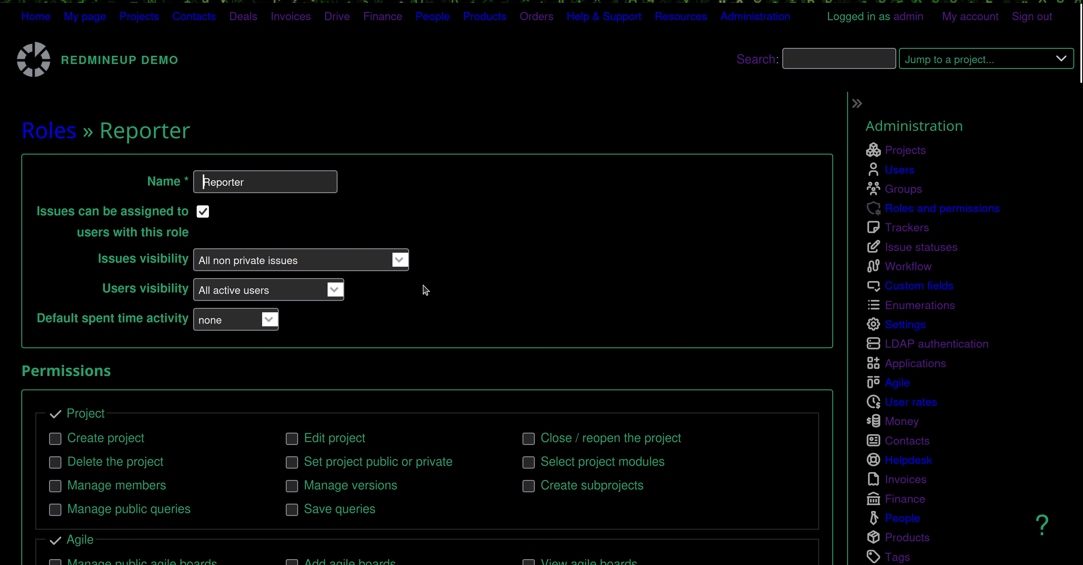
scroll(423, 290, down, 12)
scroll(423, 290, down, 12)
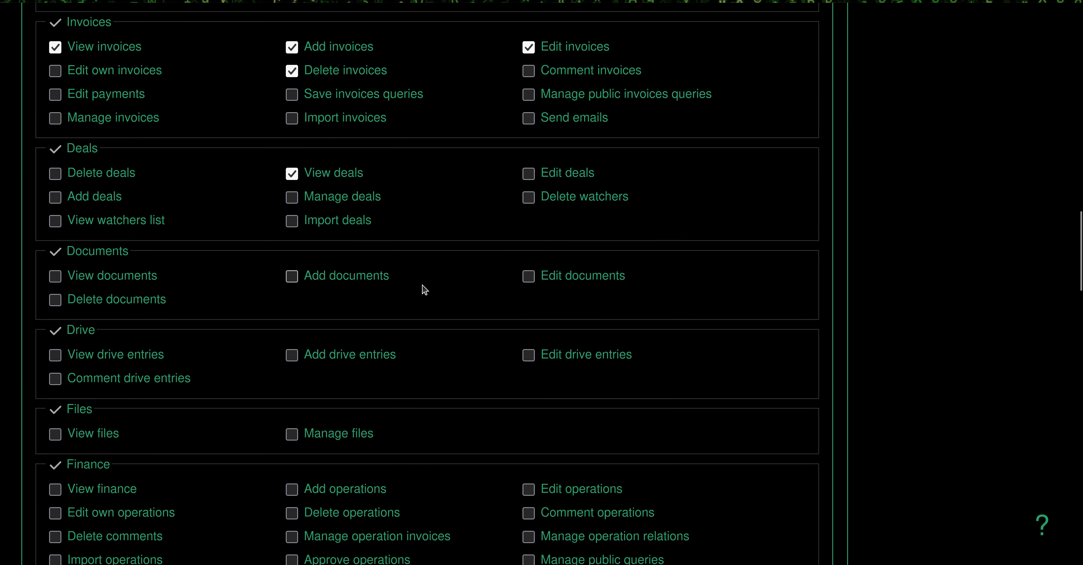
scroll(424, 289, down, 3)
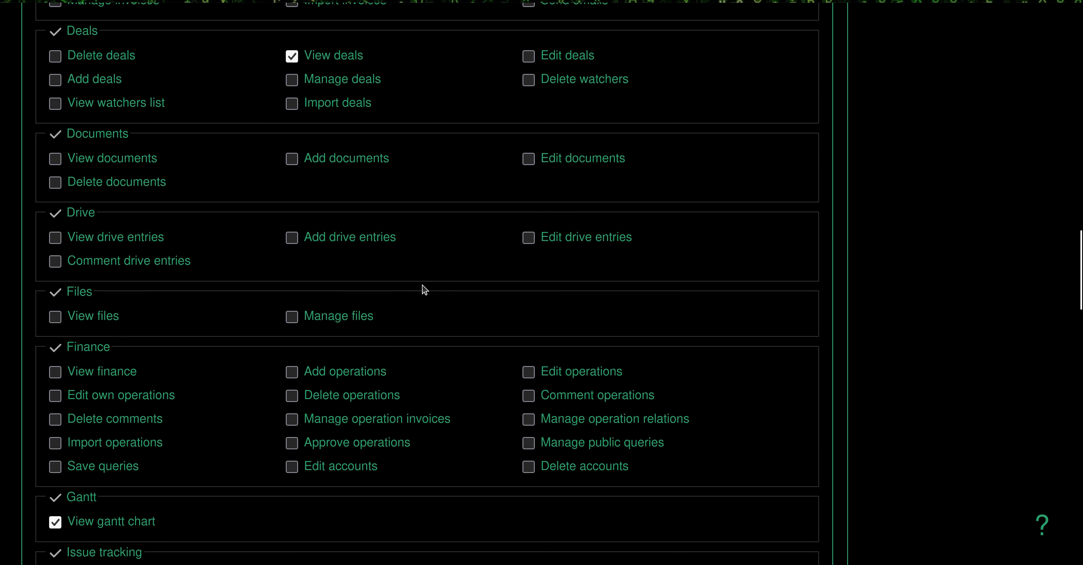
scroll(422, 291, up, 6)
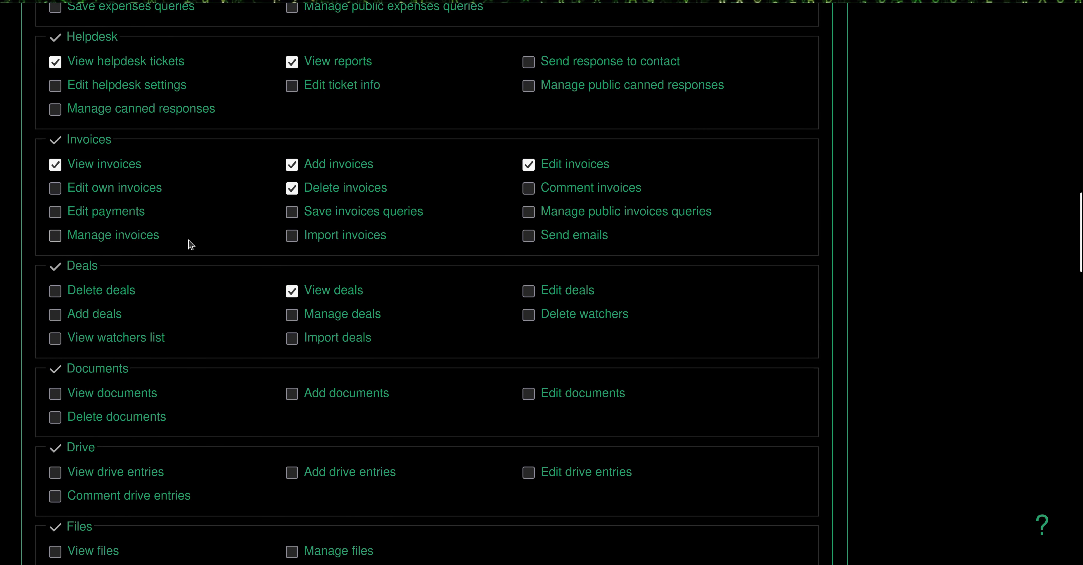
click(369, 217)
scroll(215, 403, down, 15)
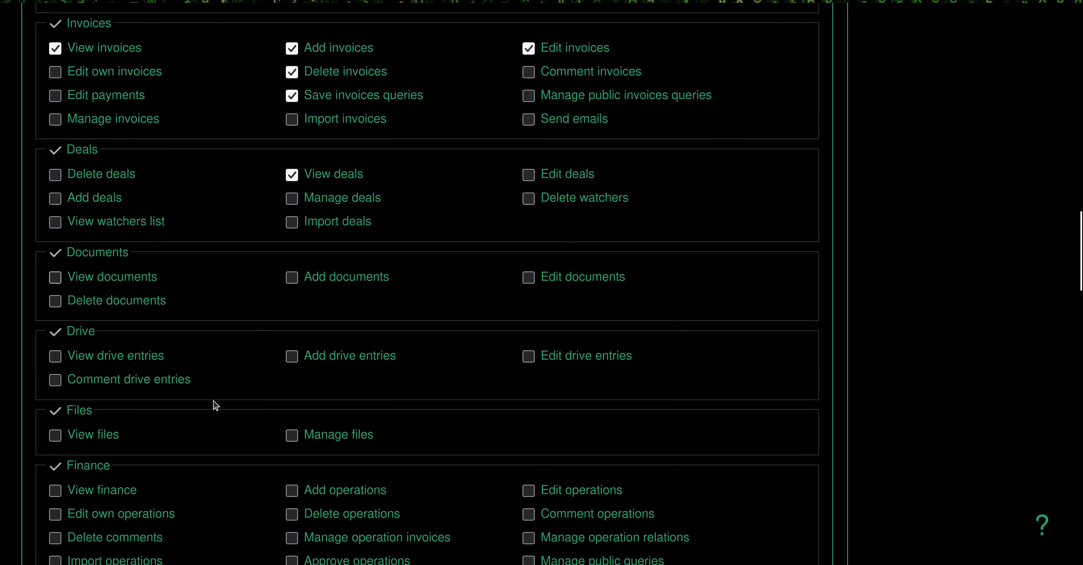
click(46, 495)
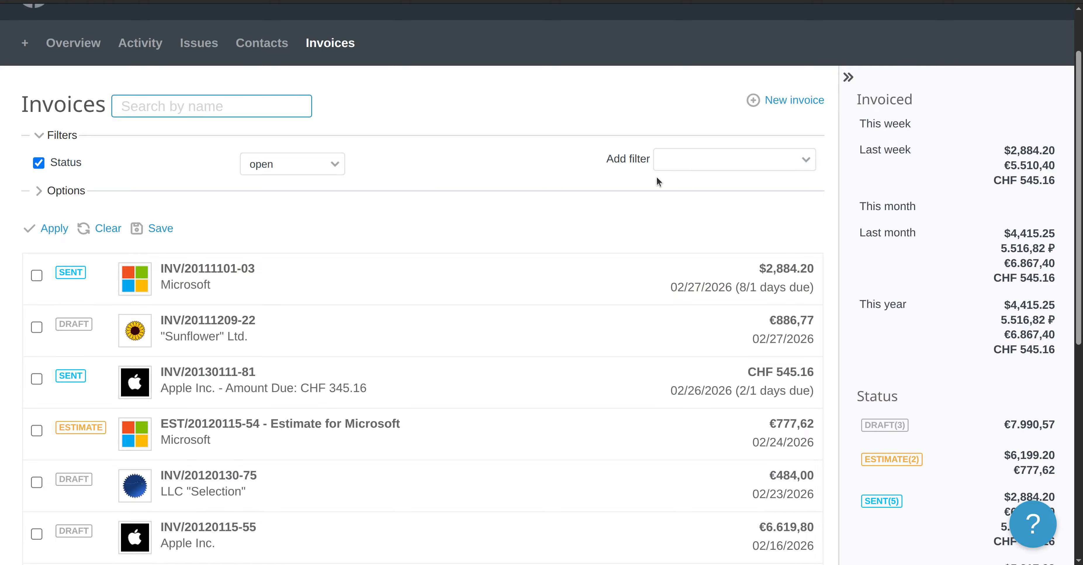
Add a Currency filter set to 'is EUR (€)' and apply it, leaving 6 invoices
click(720, 163)
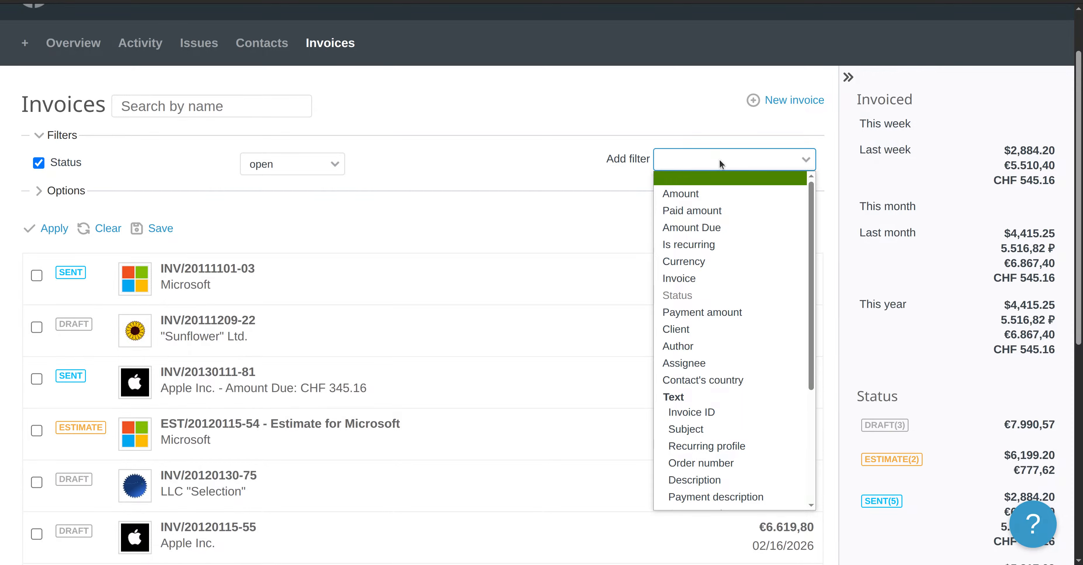
click(756, 263)
click(403, 201)
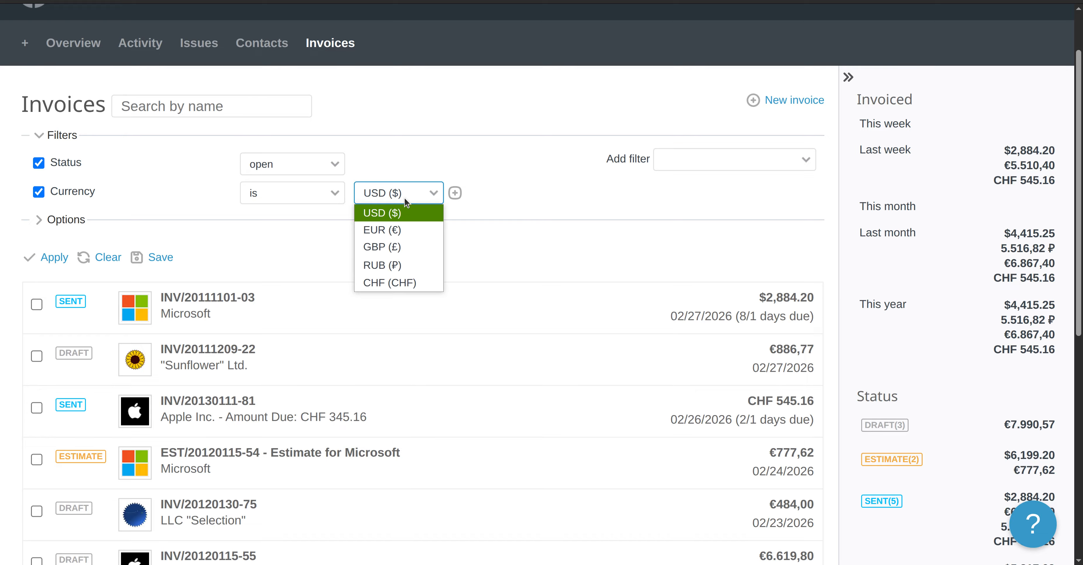
click(400, 230)
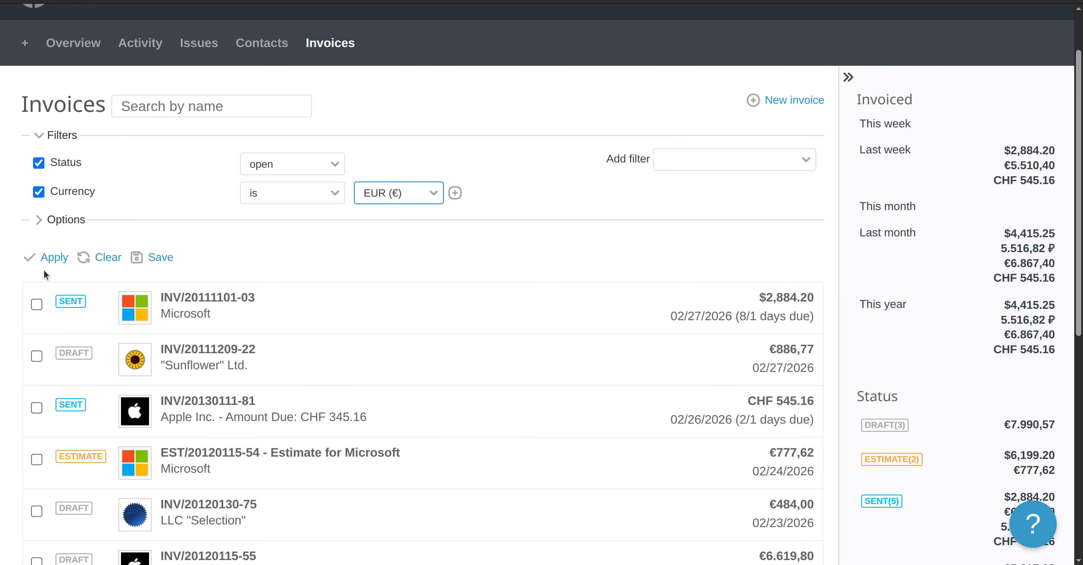
click(50, 258)
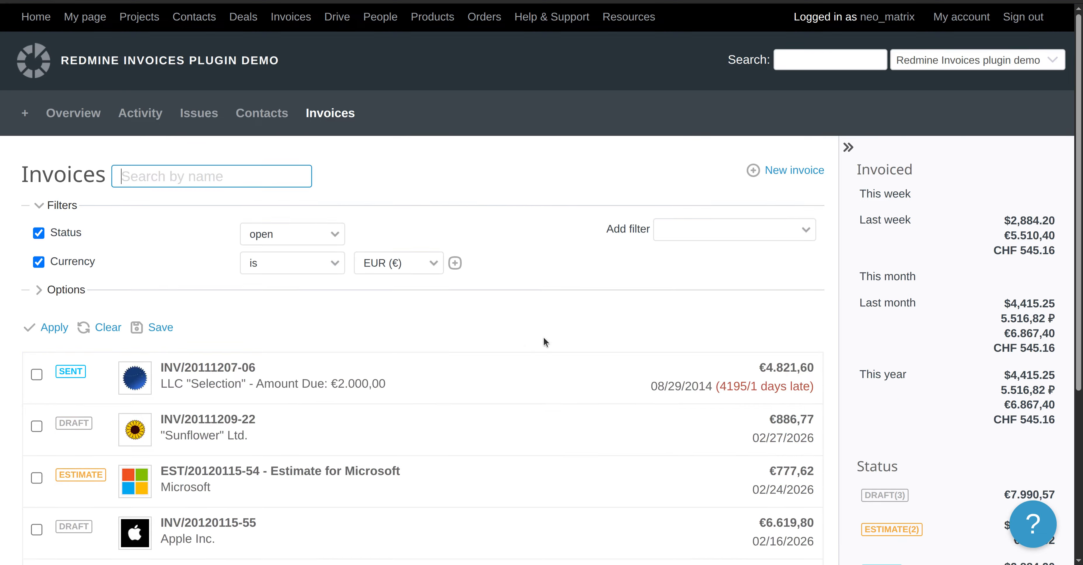
scroll(462, 349, down, 5)
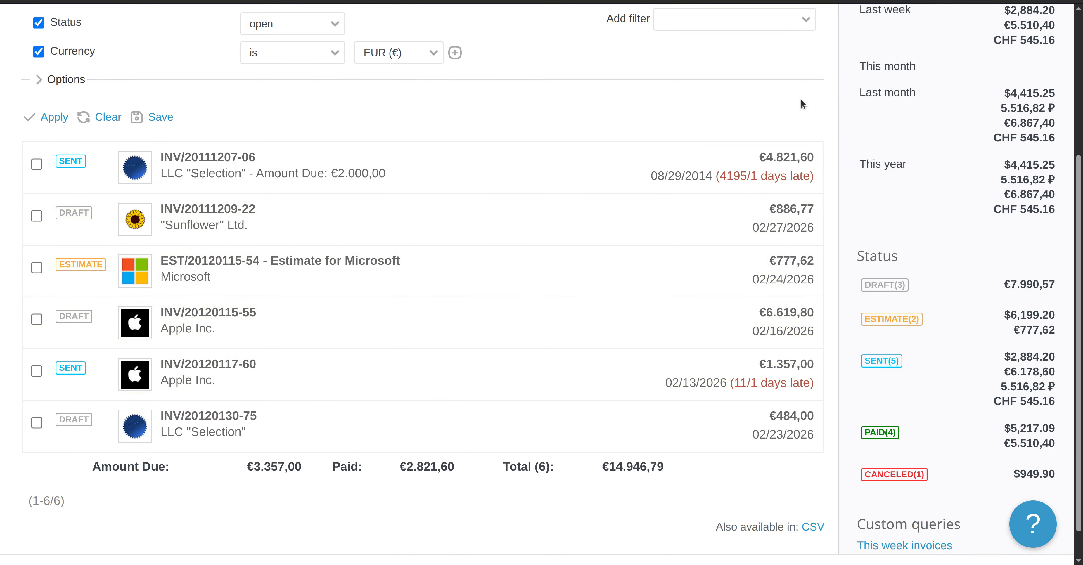
scroll(295, 304, up, 3)
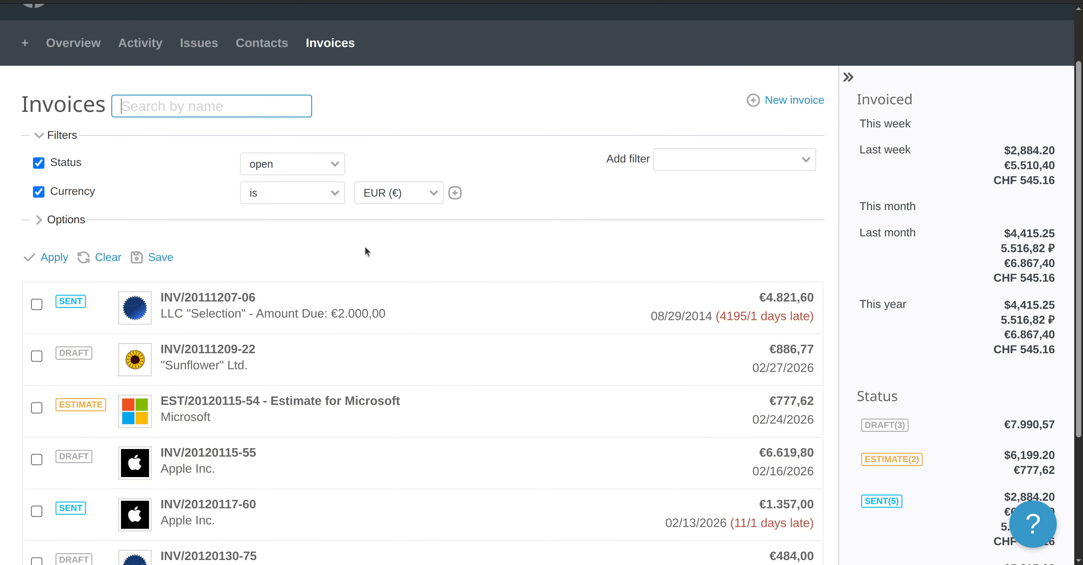
Save the EUR currency filter as a new query named 'EUR invoices'
click(158, 257)
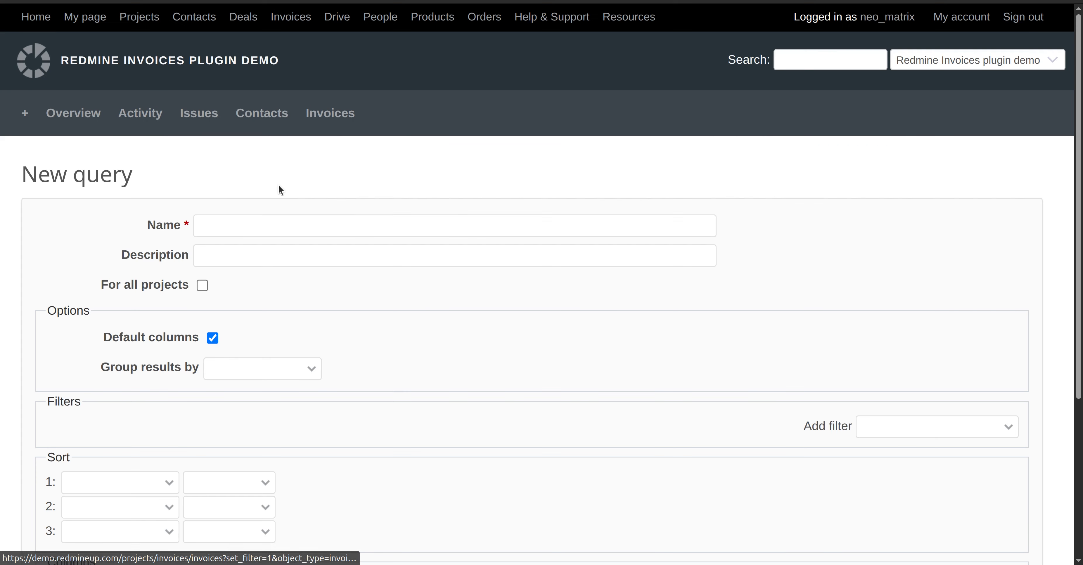
text(EUR)
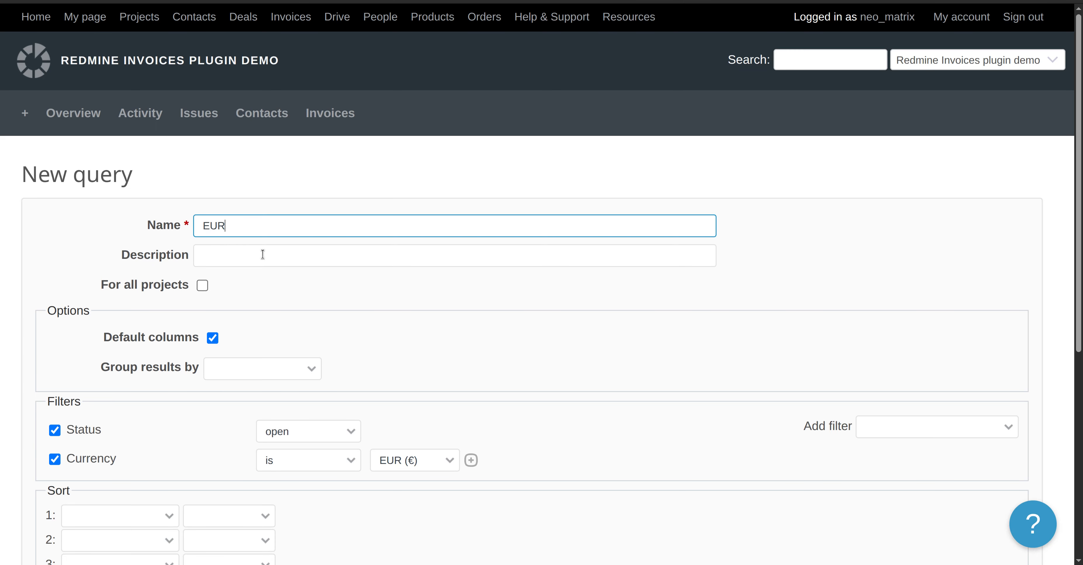
text( invoices)
scroll(208, 474, down, 8)
click(63, 495)
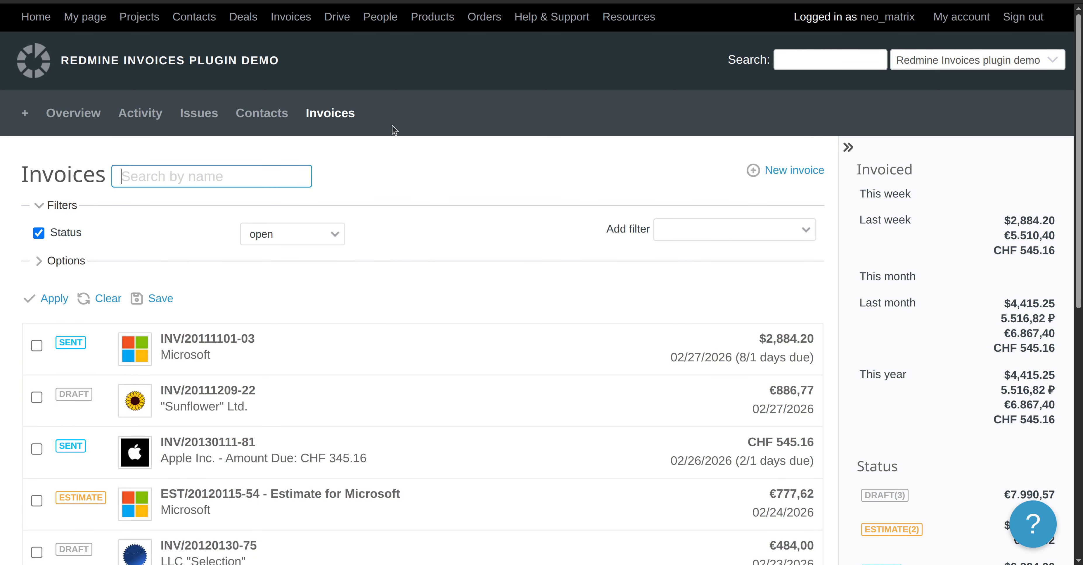
Reload the Invoices list and scroll to 'EUR invoices' under My custom queries
click(268, 124)
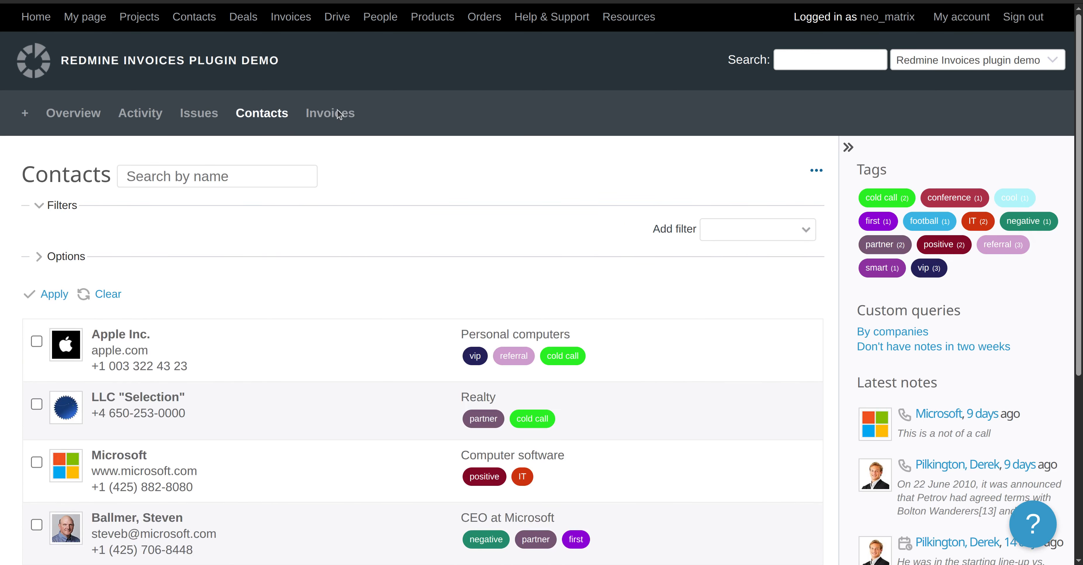
click(307, 118)
scroll(383, 296, down, 3)
scroll(384, 296, down, 8)
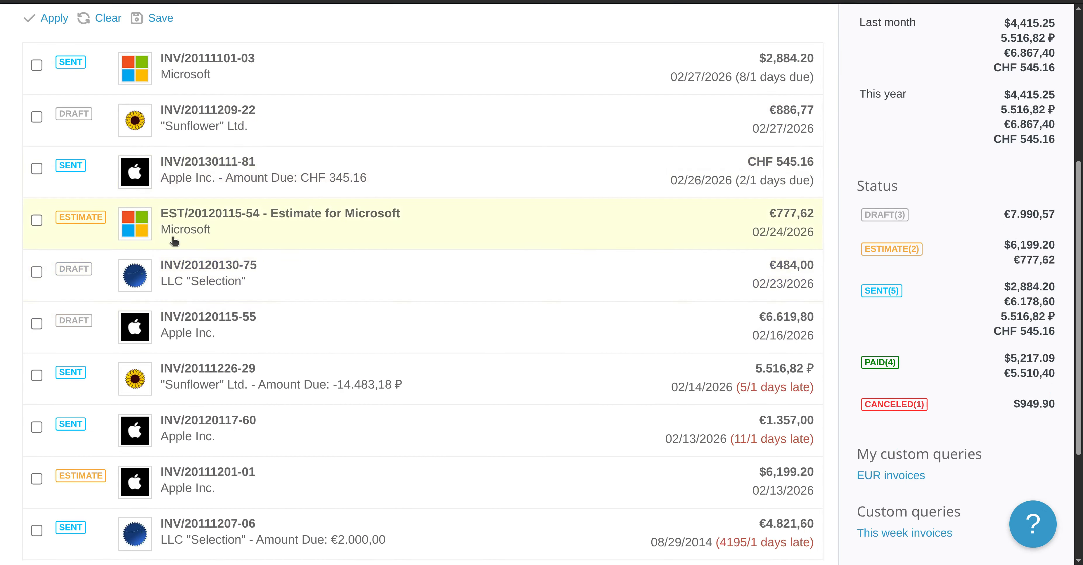
scroll(336, 332, up, 10)
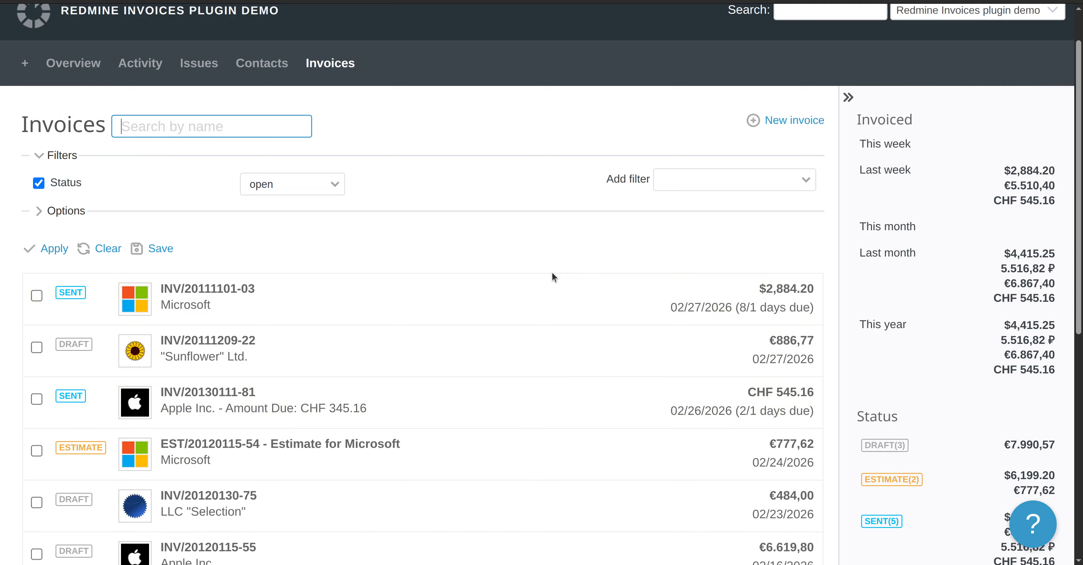
scroll(552, 276, down, 8)
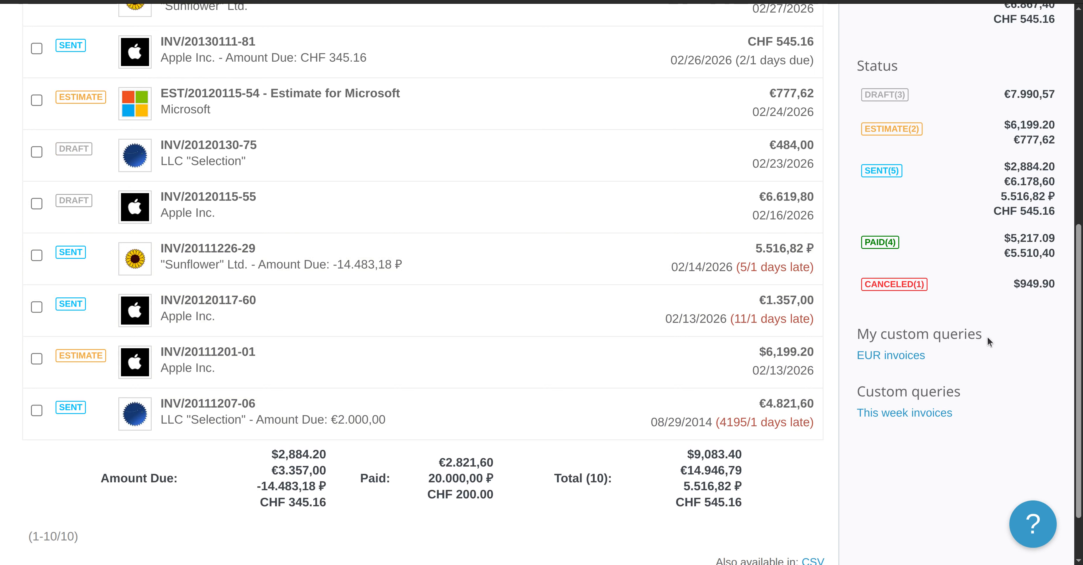
click(882, 356)
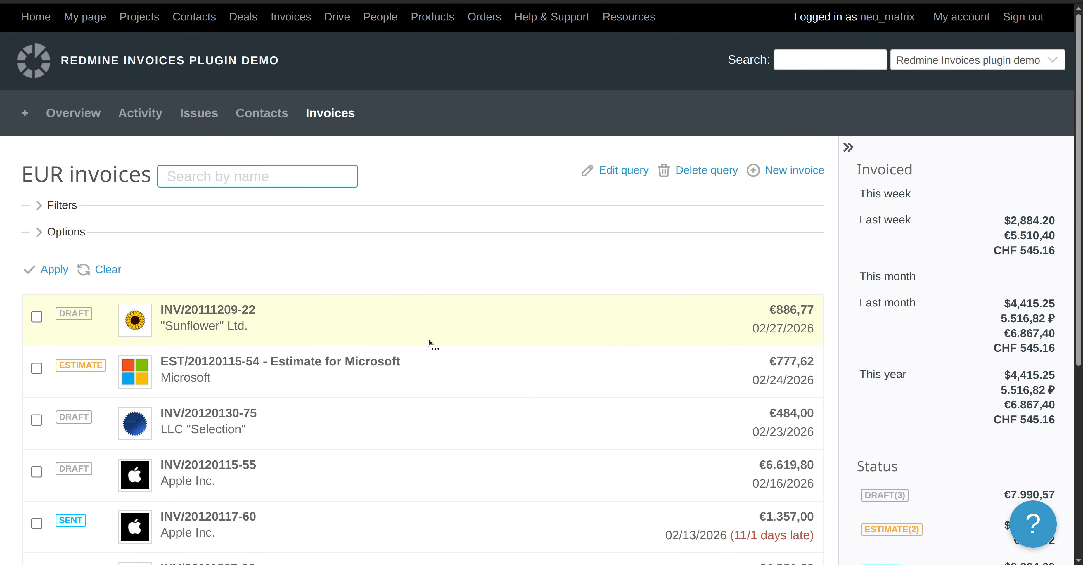
scroll(602, 261, down, 3)
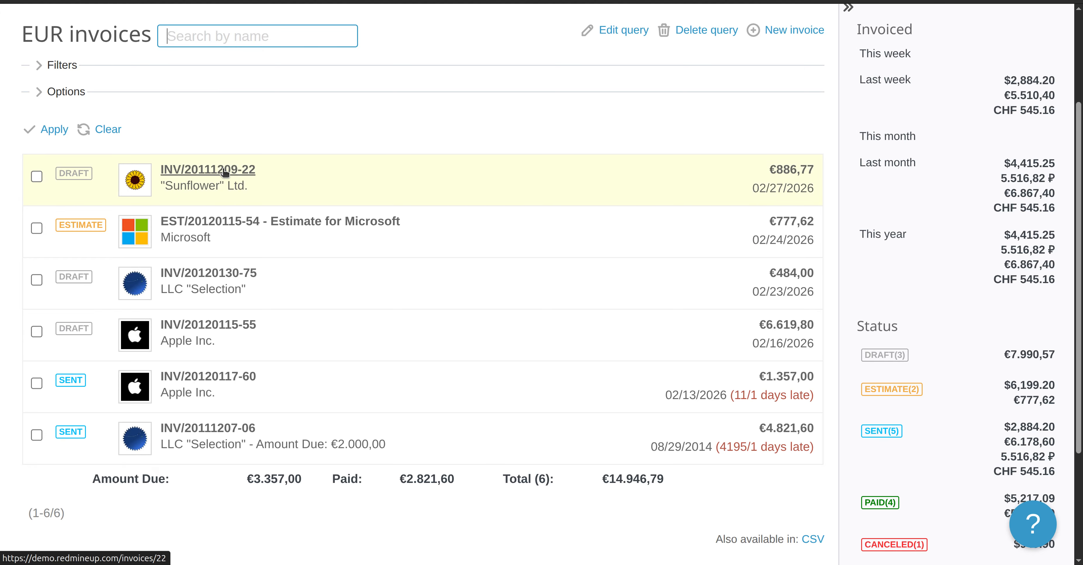
click(242, 173)
scroll(392, 323, down, 10)
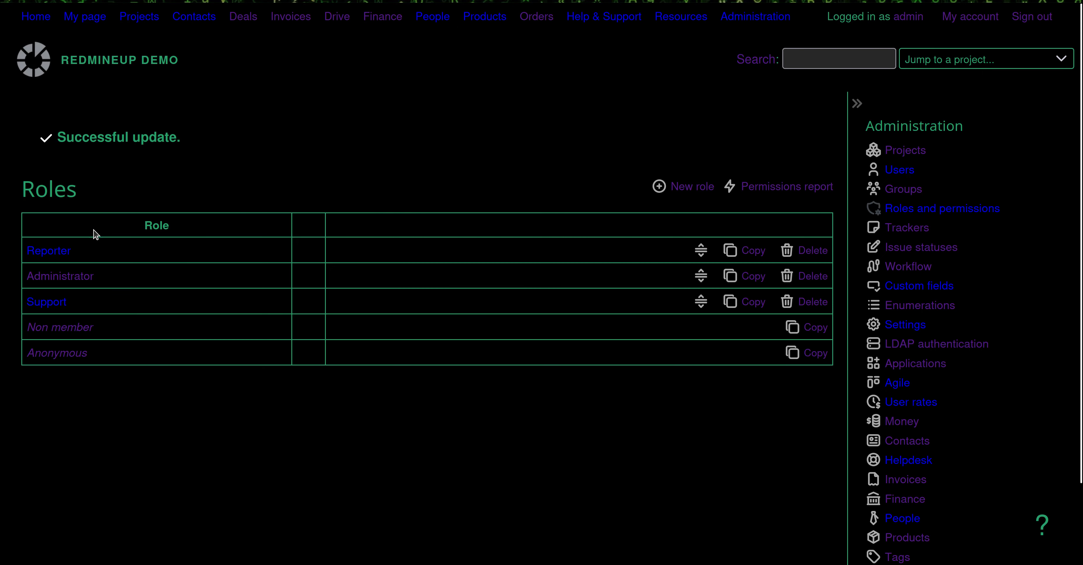
Tick Comment invoices in the Reporter role's Invoices permissions and save the role
click(50, 252)
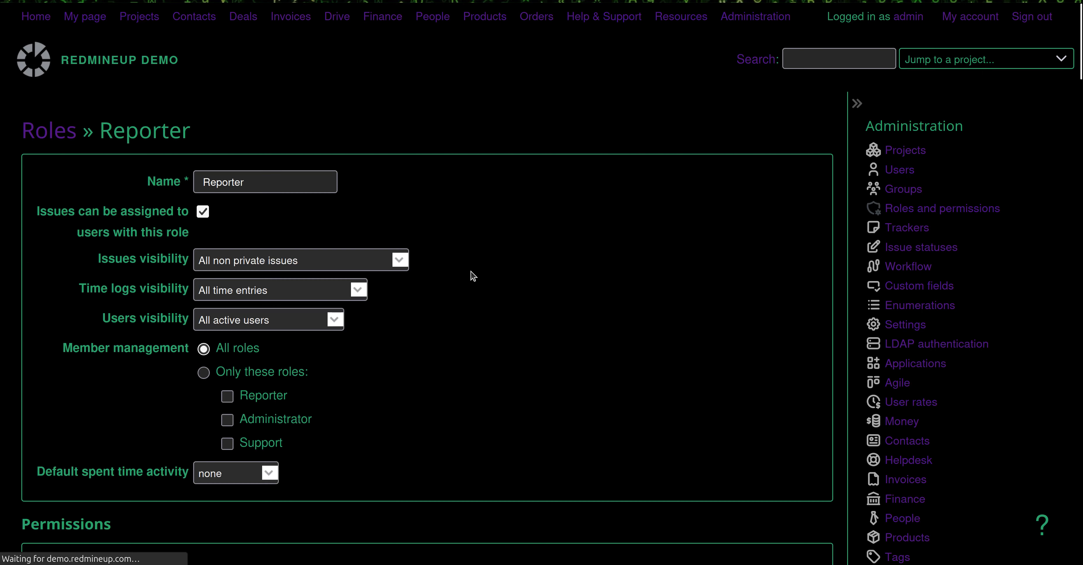
scroll(472, 276, down, 10)
scroll(471, 274, down, 5)
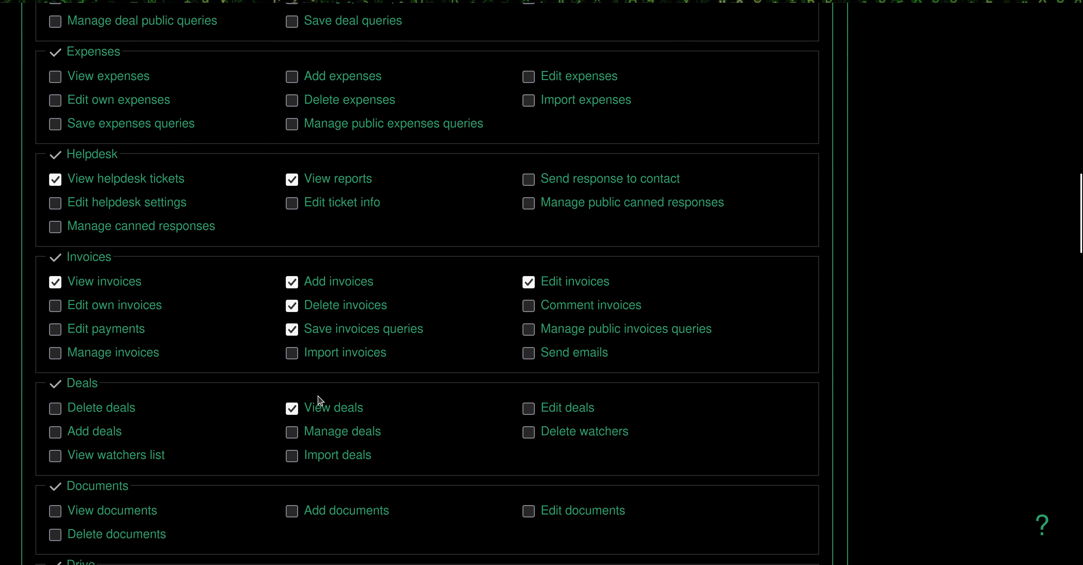
click(530, 309)
scroll(252, 397, down, 20)
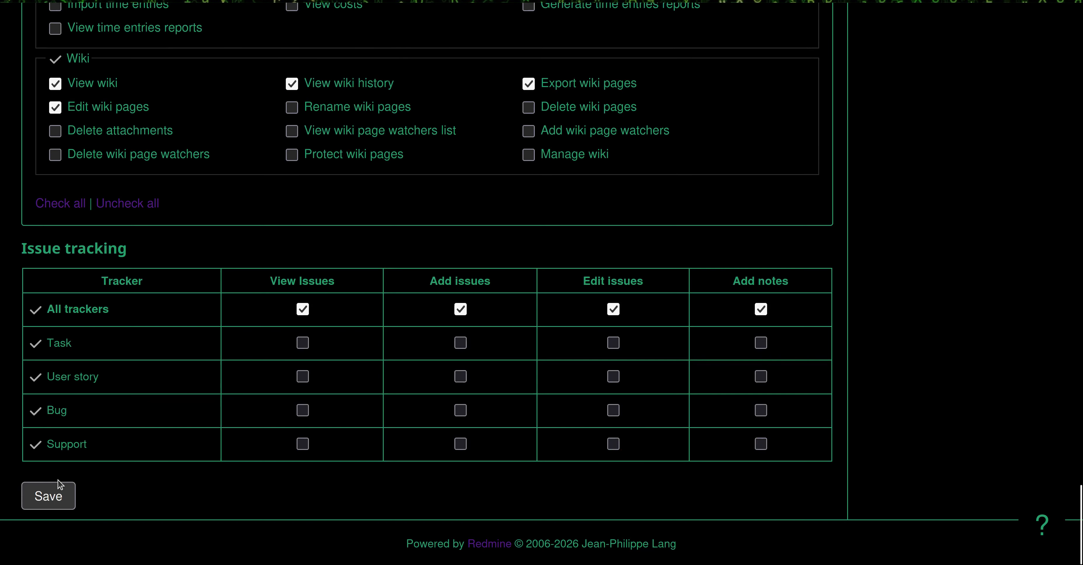
click(58, 489)
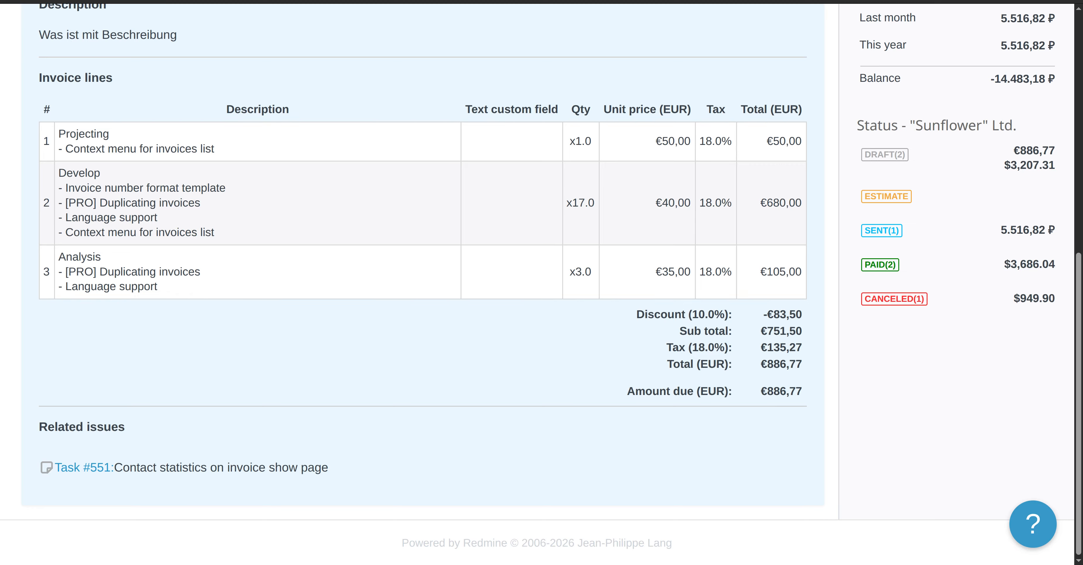
scroll(426, 346, down, 1)
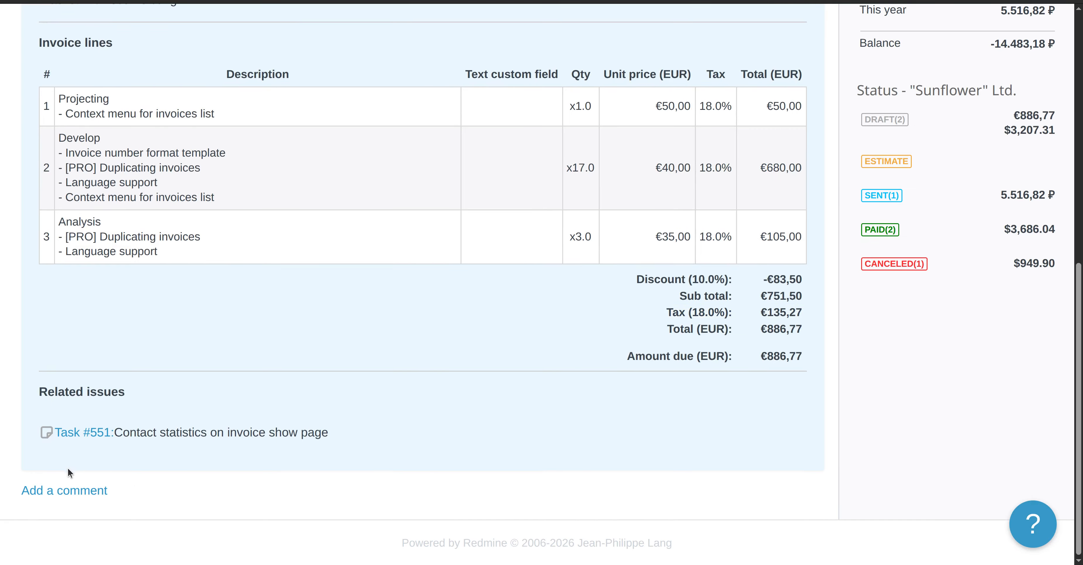
click(66, 491)
scroll(368, 476, down, 4)
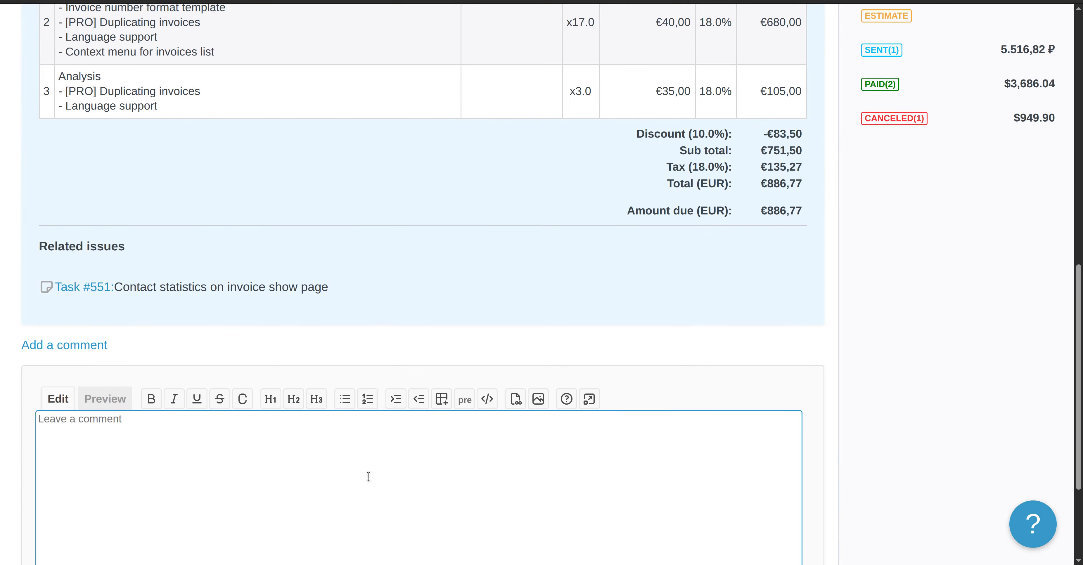
text(We)
text(rentlty a)
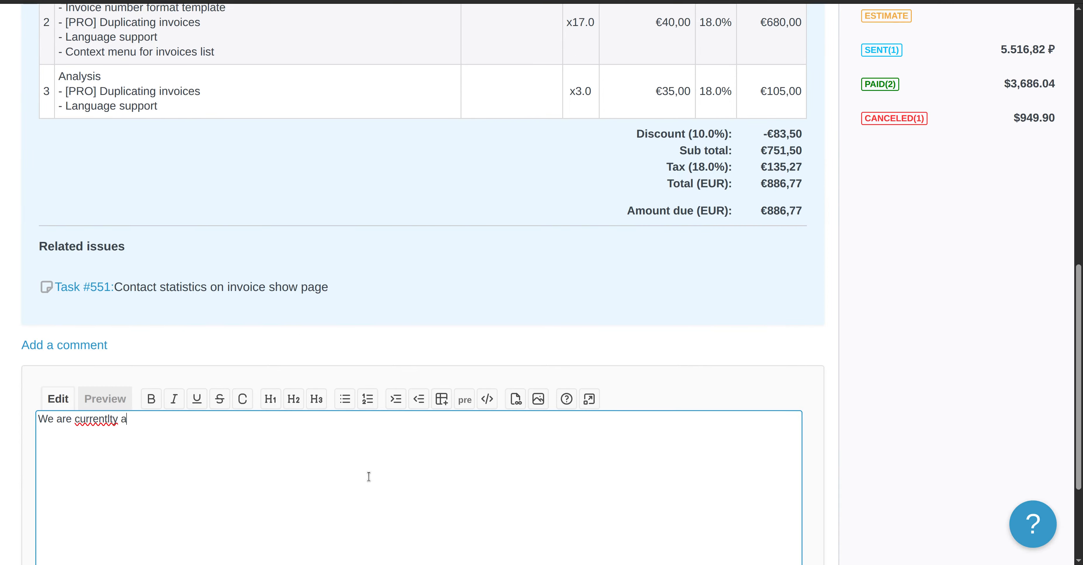
key(BackSpace)
key(BackSpace)
text(d an )
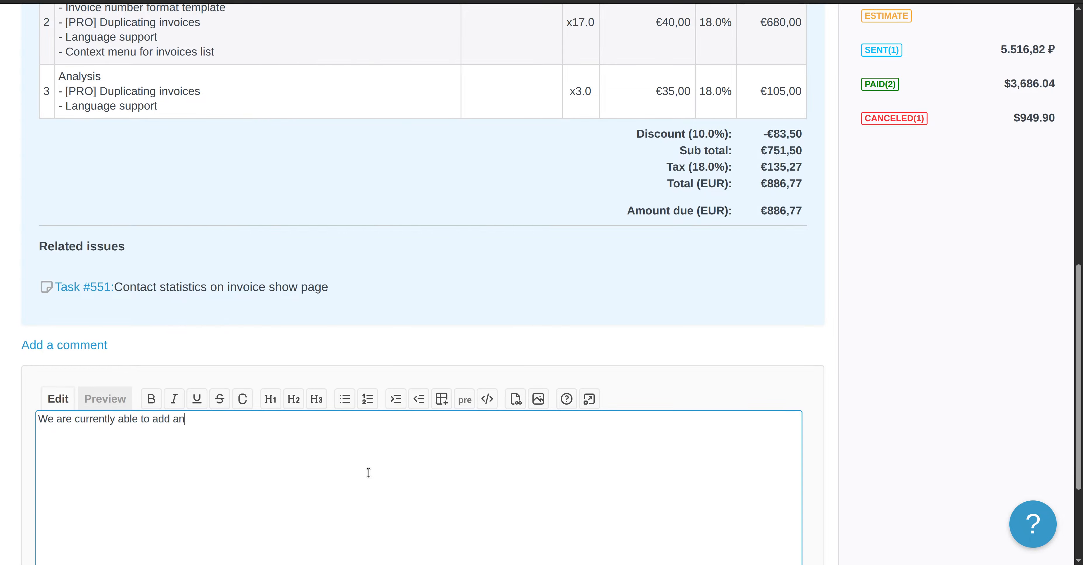
text( comment. :))))
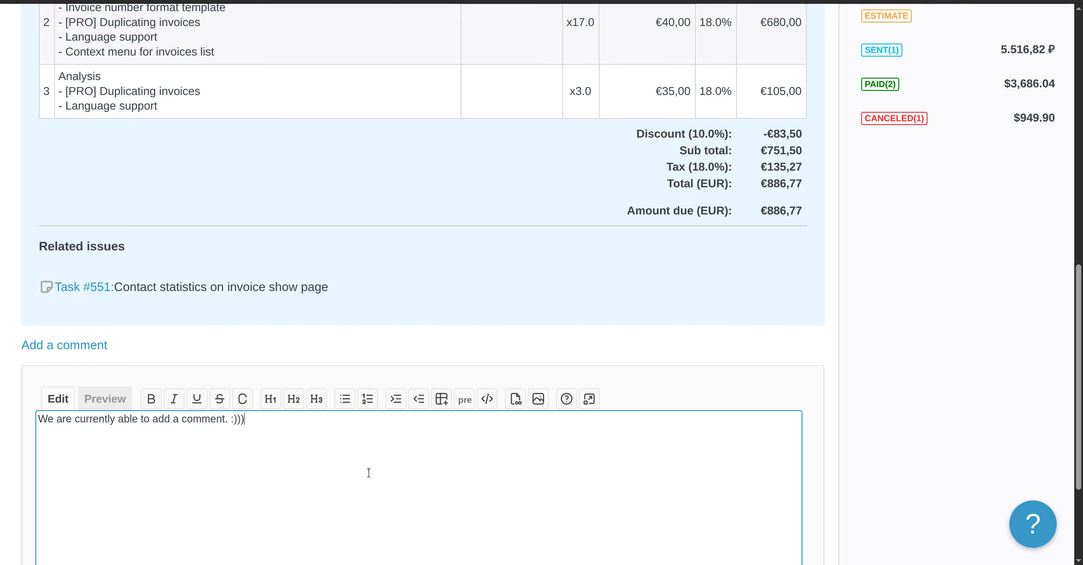
scroll(418, 380, down, 3)
click(45, 482)
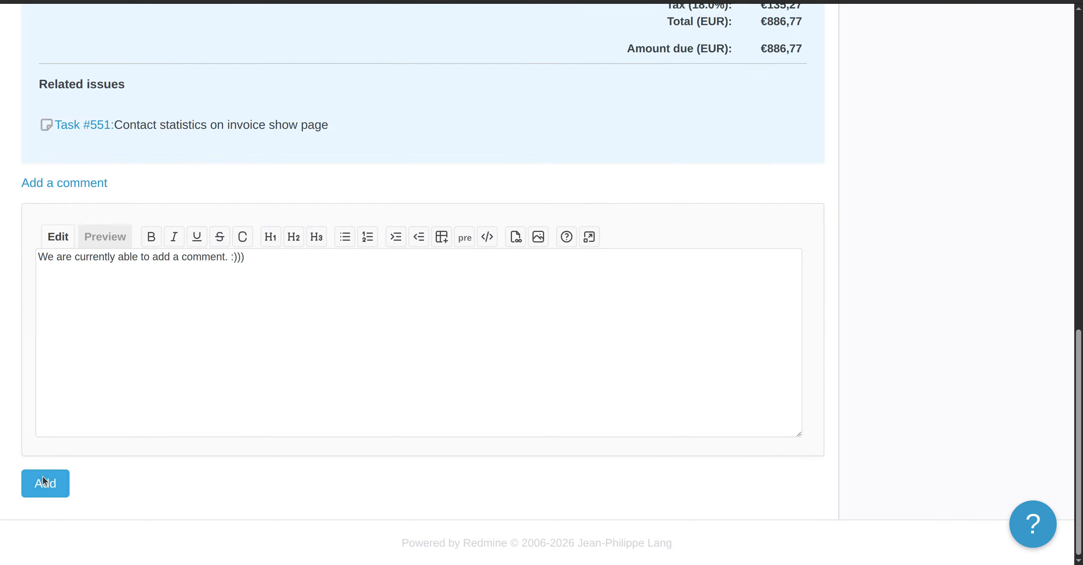
scroll(483, 359, down, 10)
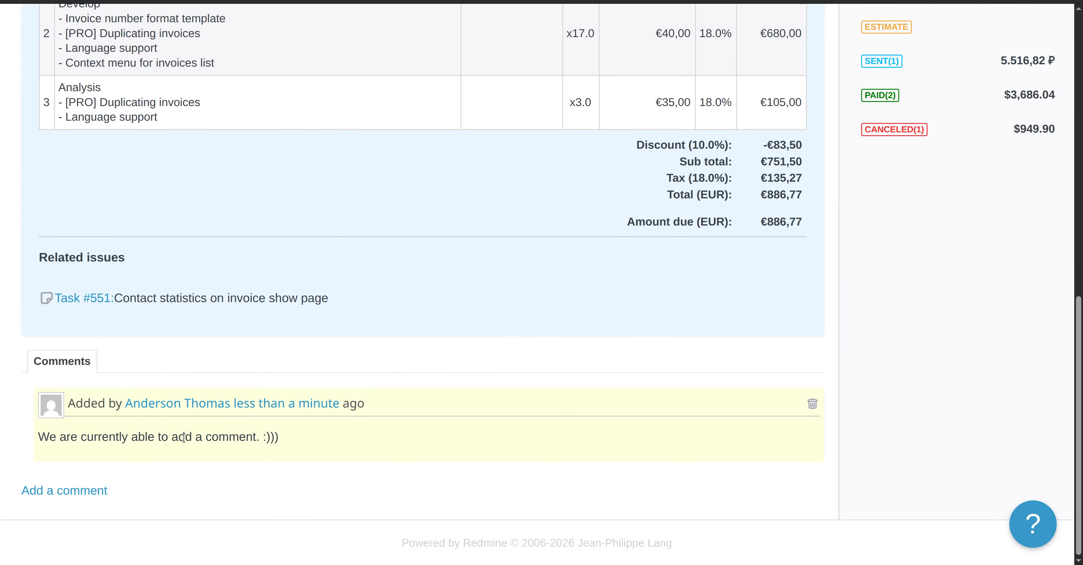
scroll(385, 397, up, 10)
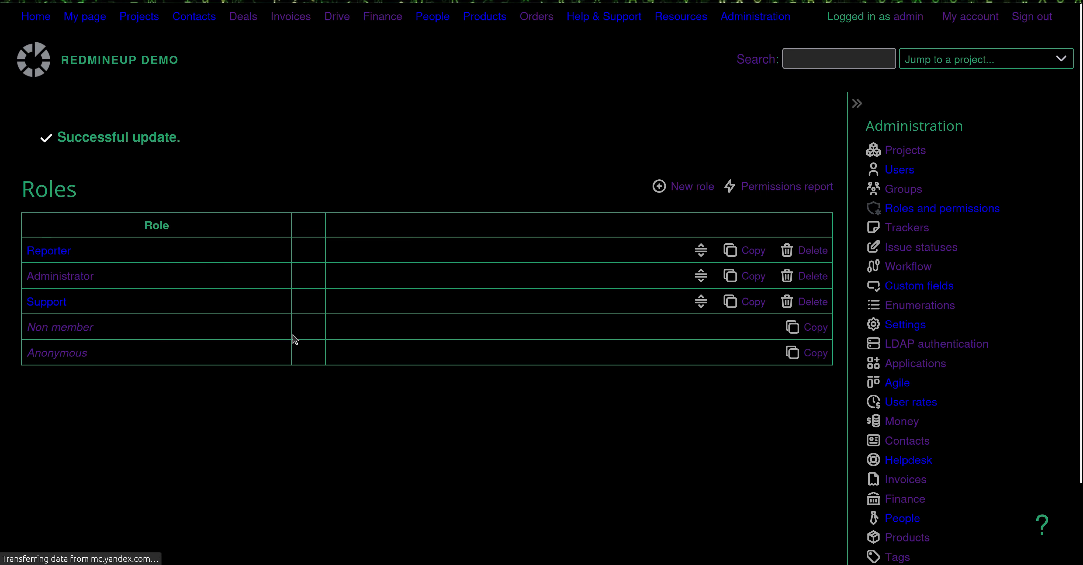
Tick Send emails under the Reporter role's Invoices permissions and save the role
scroll(412, 348, down, 6)
scroll(415, 346, up, 5)
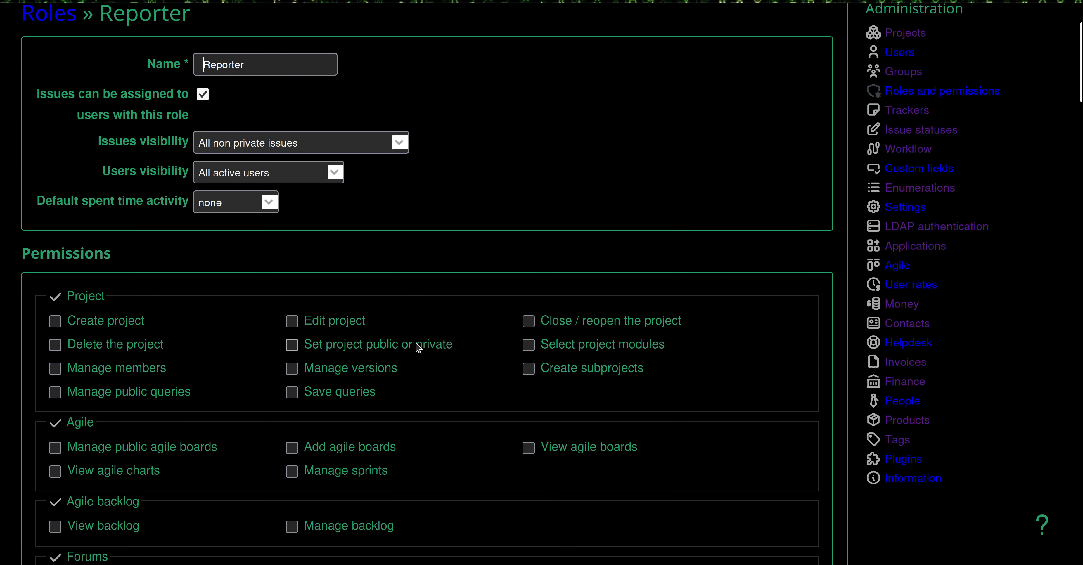
scroll(418, 347, down, 20)
scroll(416, 346, down, 4)
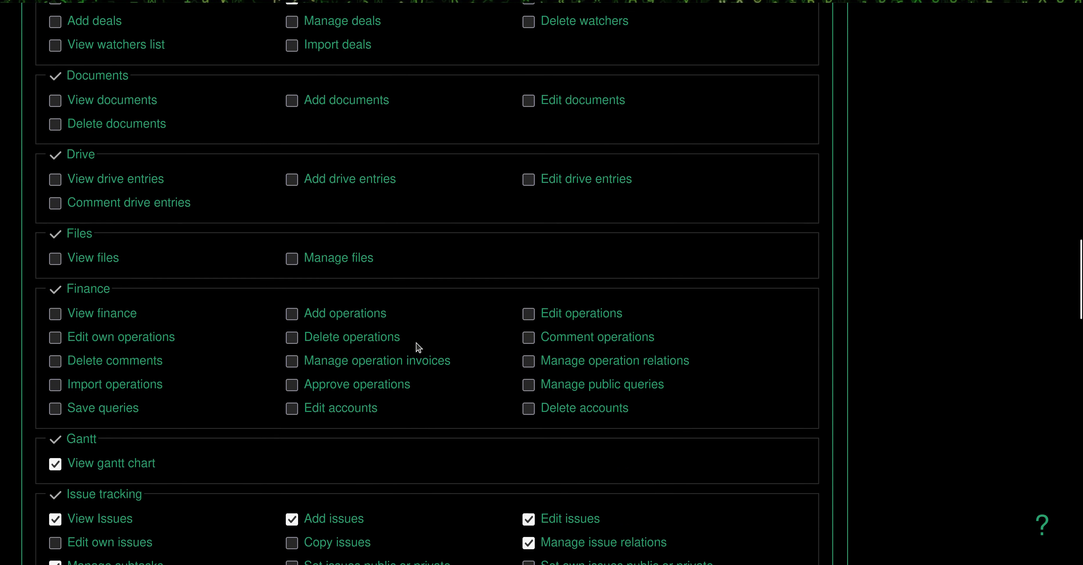
scroll(416, 346, up, 7)
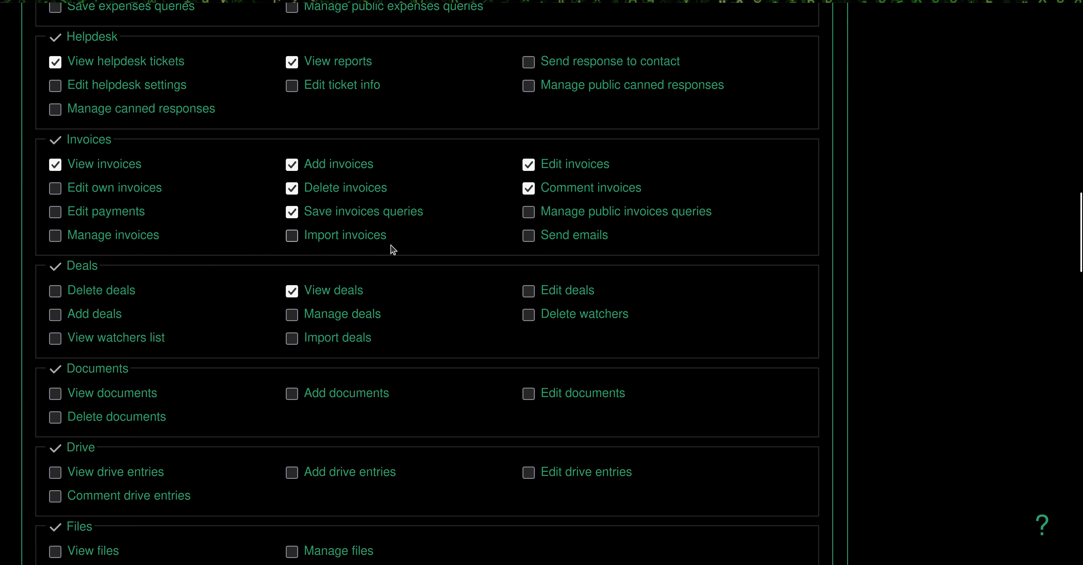
click(529, 237)
scroll(211, 449, down, 10)
scroll(211, 449, down, 10)
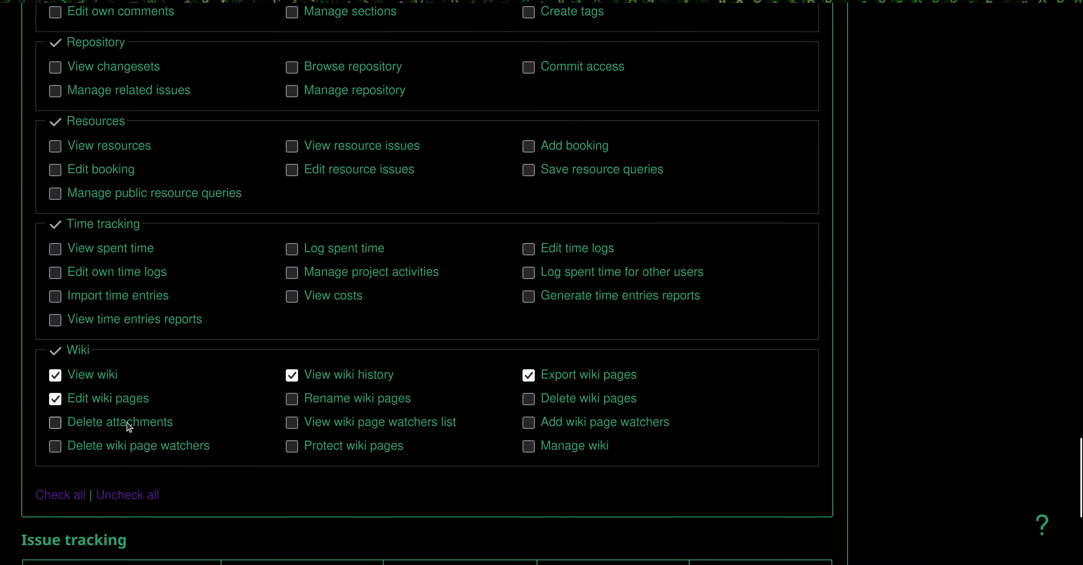
click(66, 496)
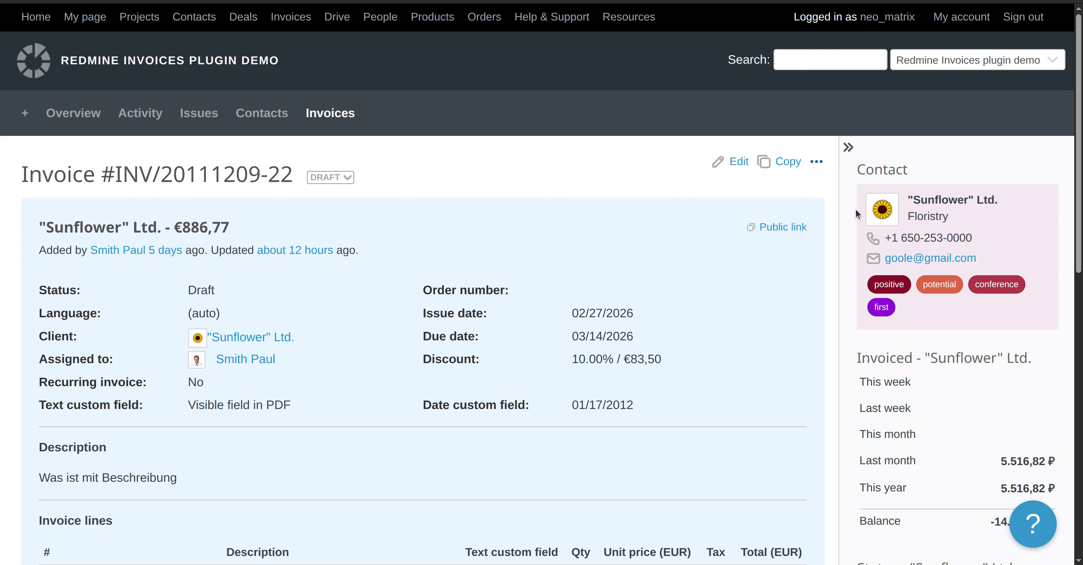
click(816, 161)
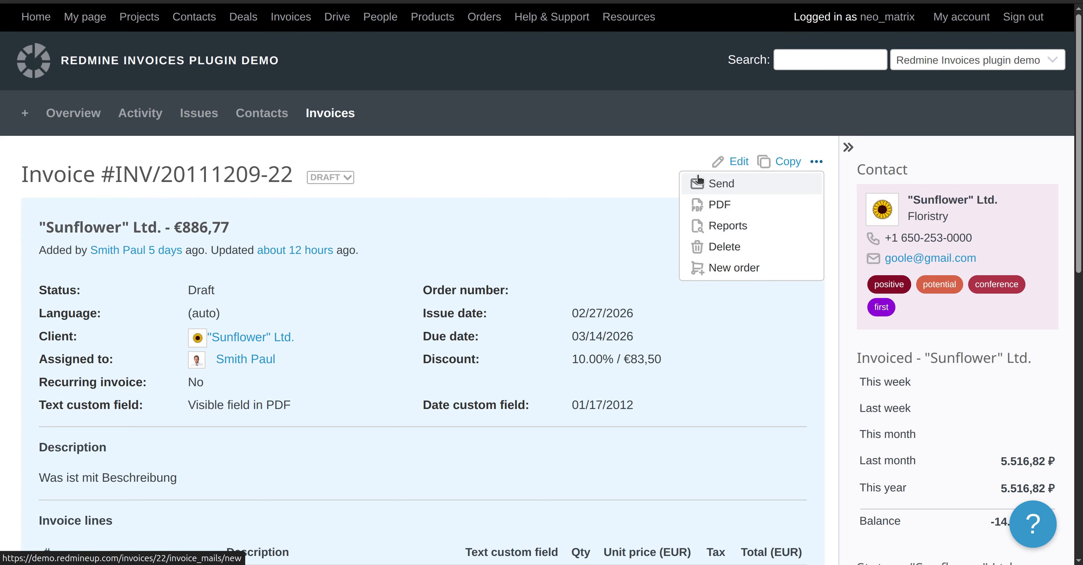
click(481, 205)
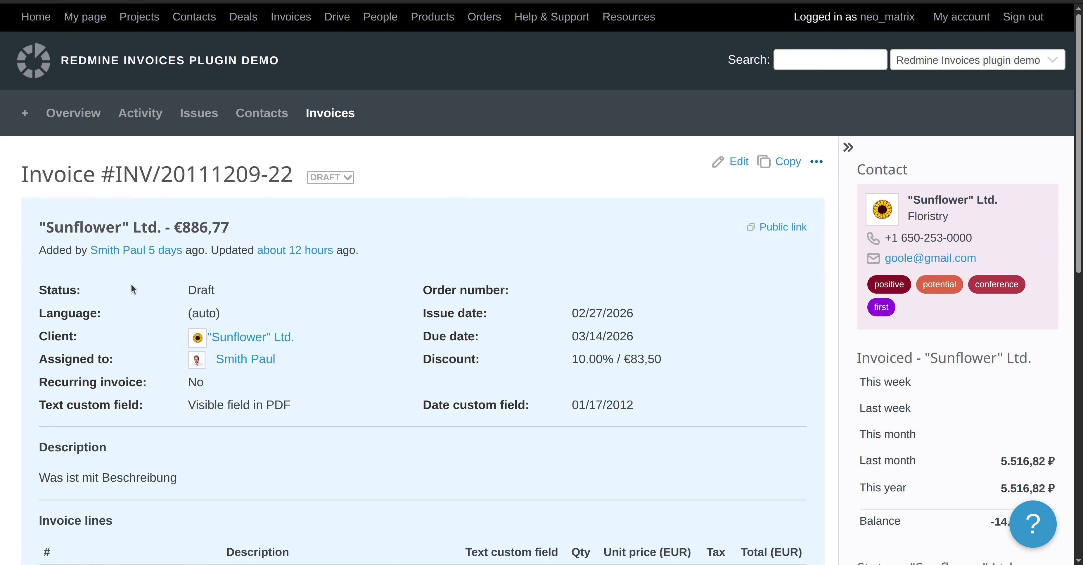
scroll(96, 377, down, 3)
scroll(278, 391, up, 3)
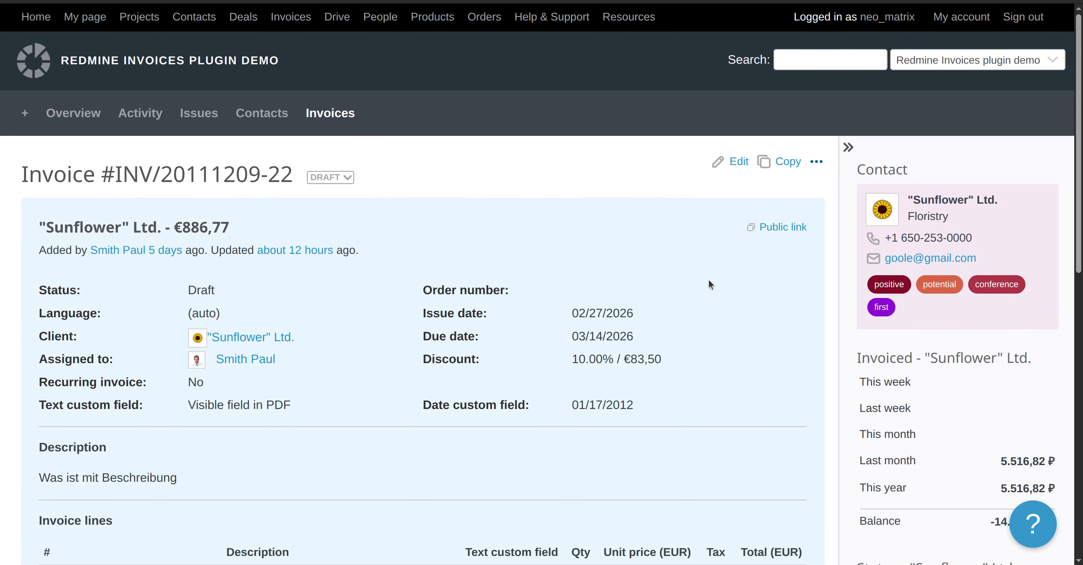
click(818, 162)
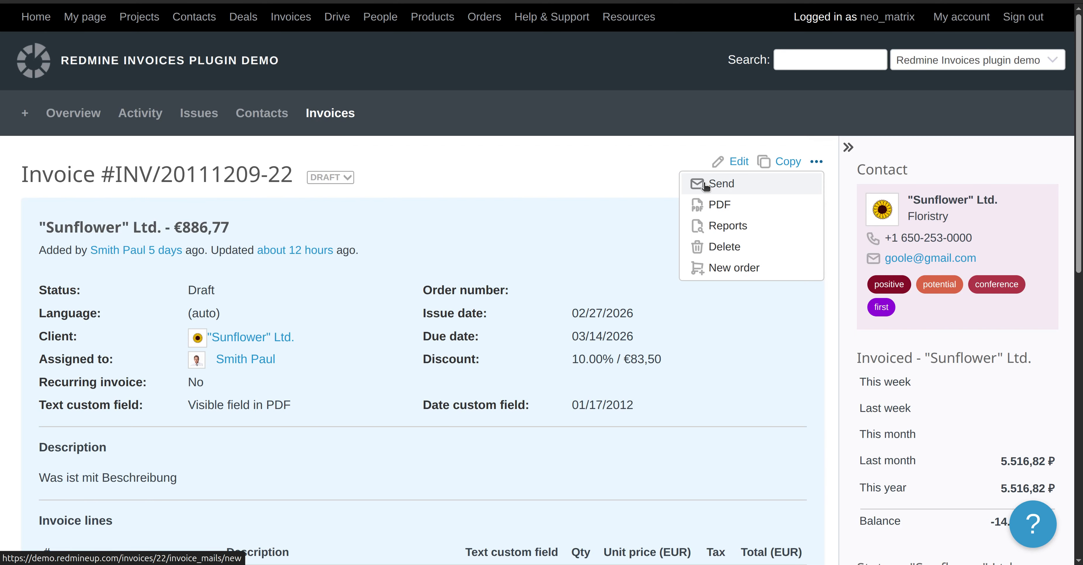
click(679, 190)
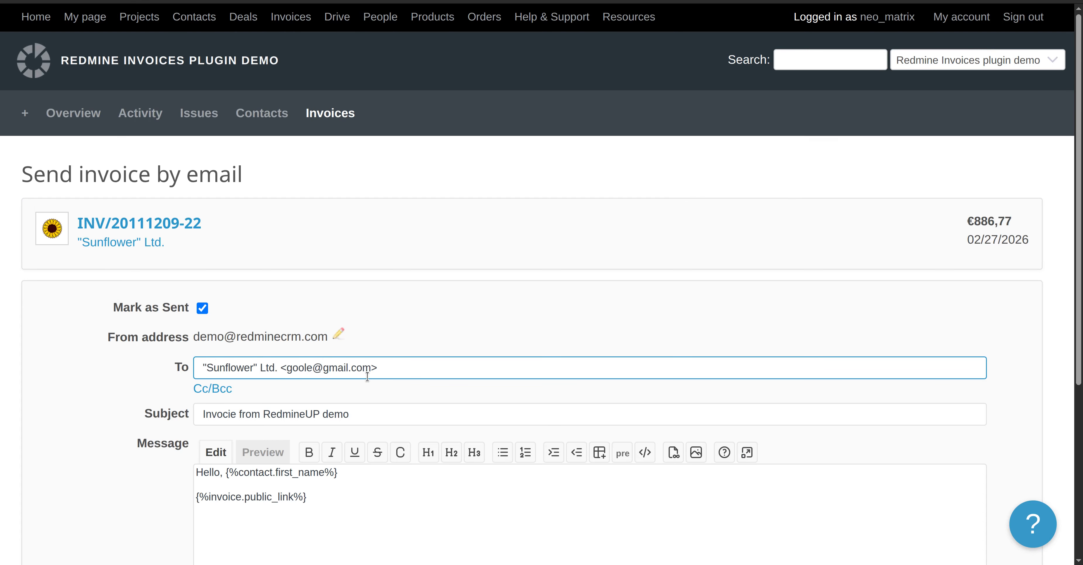
scroll(49, 377, down, 5)
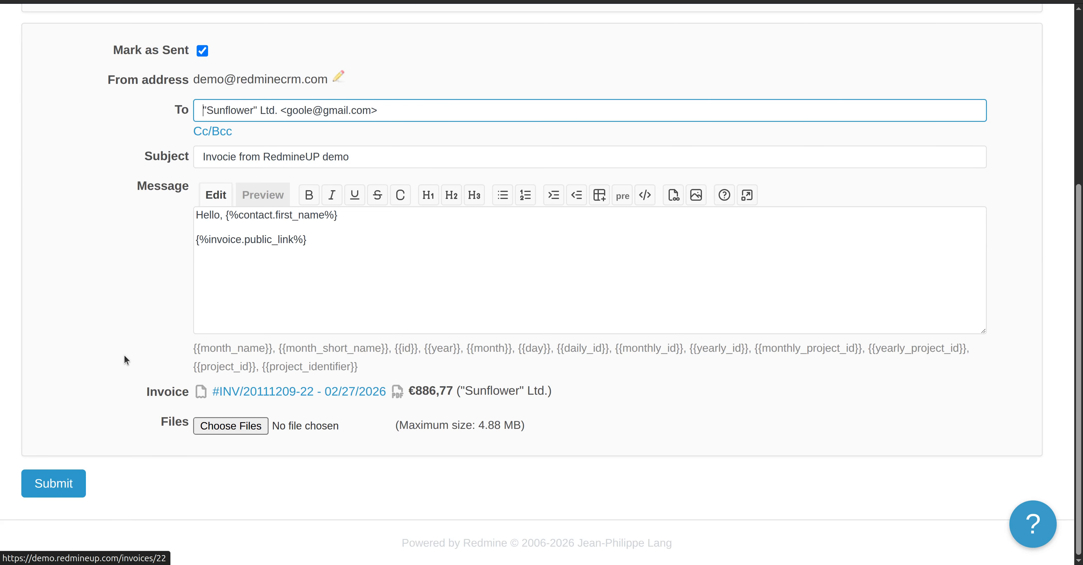
scroll(124, 355, up, 5)
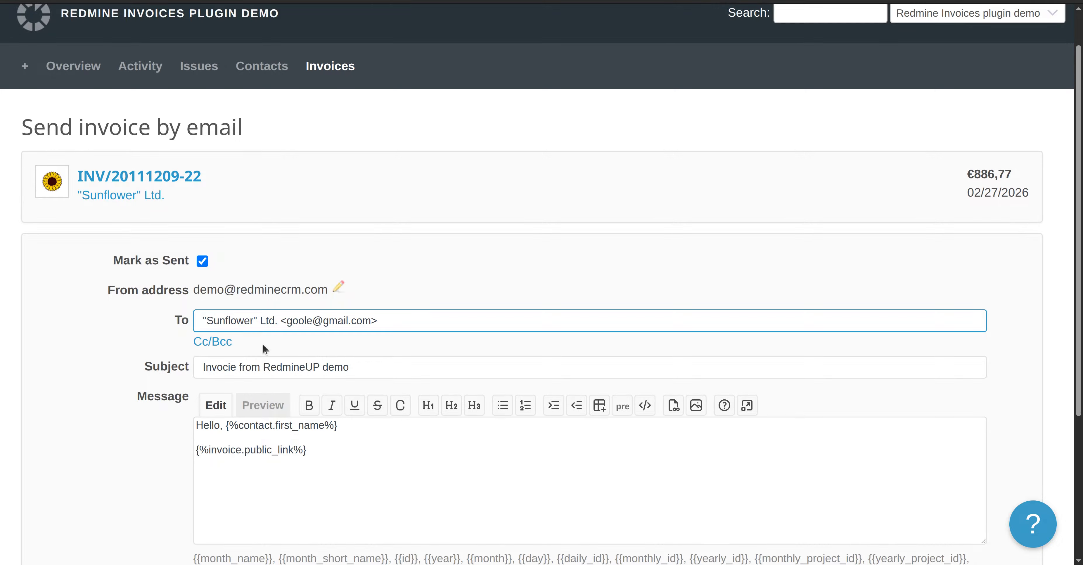
mouse_move(14, 55)
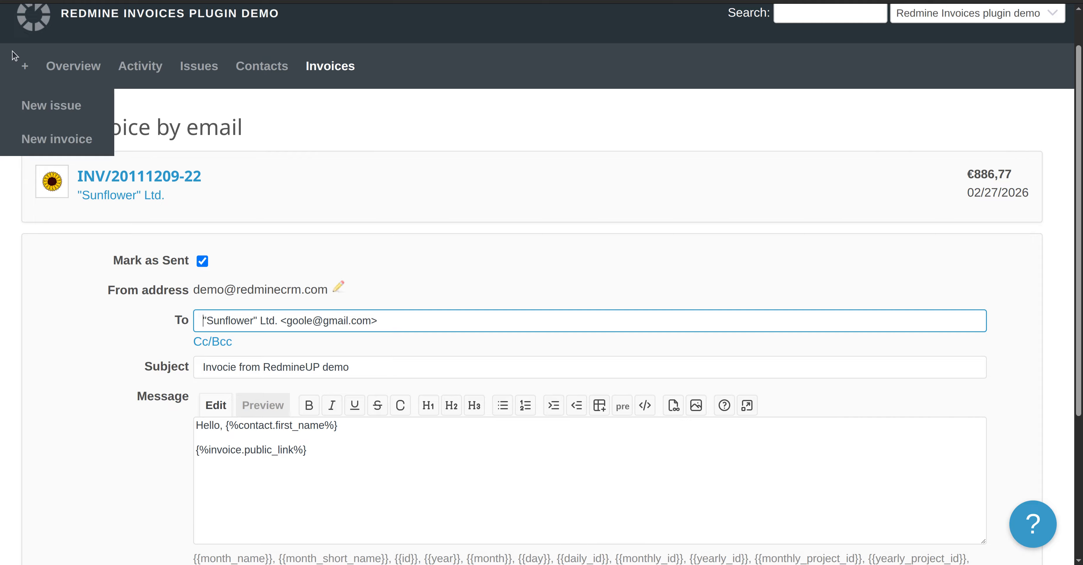